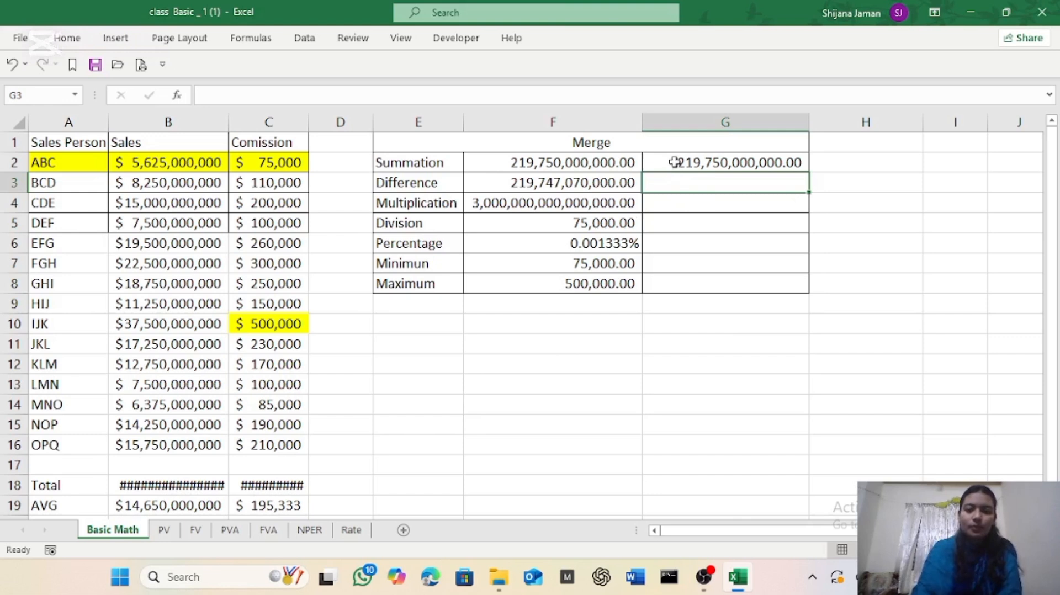
# Replace the contents of Summation cell G2 with =SUM(B2:B16) to total the Sales column.
pyautogui.click(699, 166)
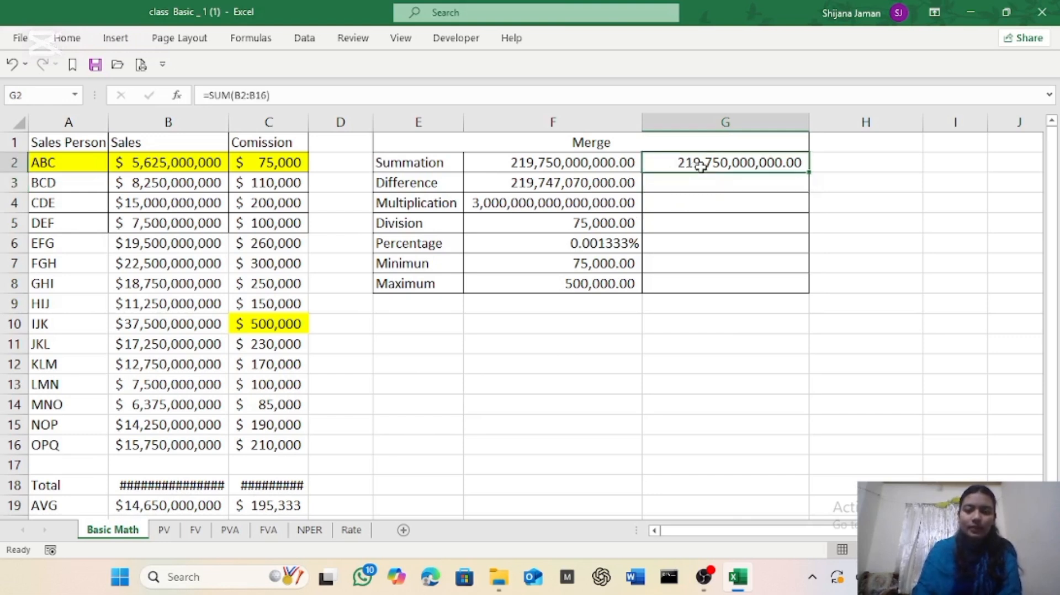
pyautogui.press('BackSpace')
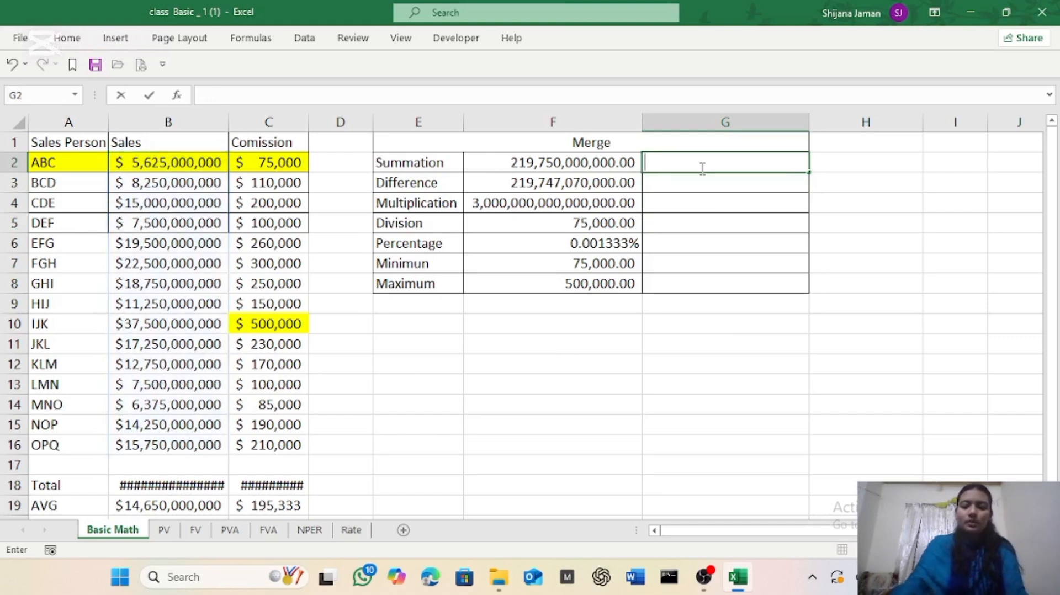
pyautogui.write('=sum')
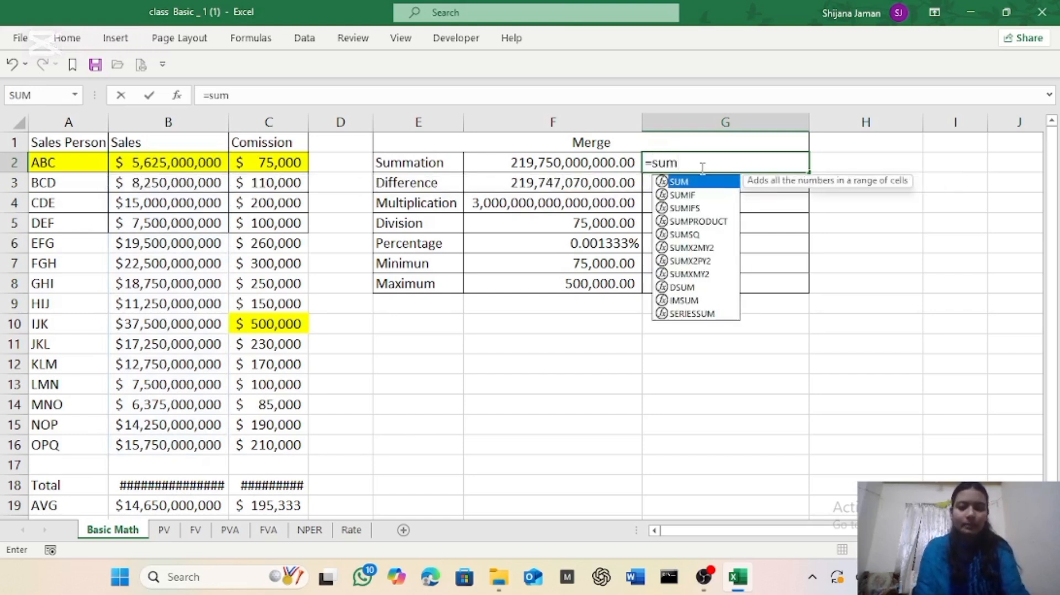
pyautogui.press('Tab')
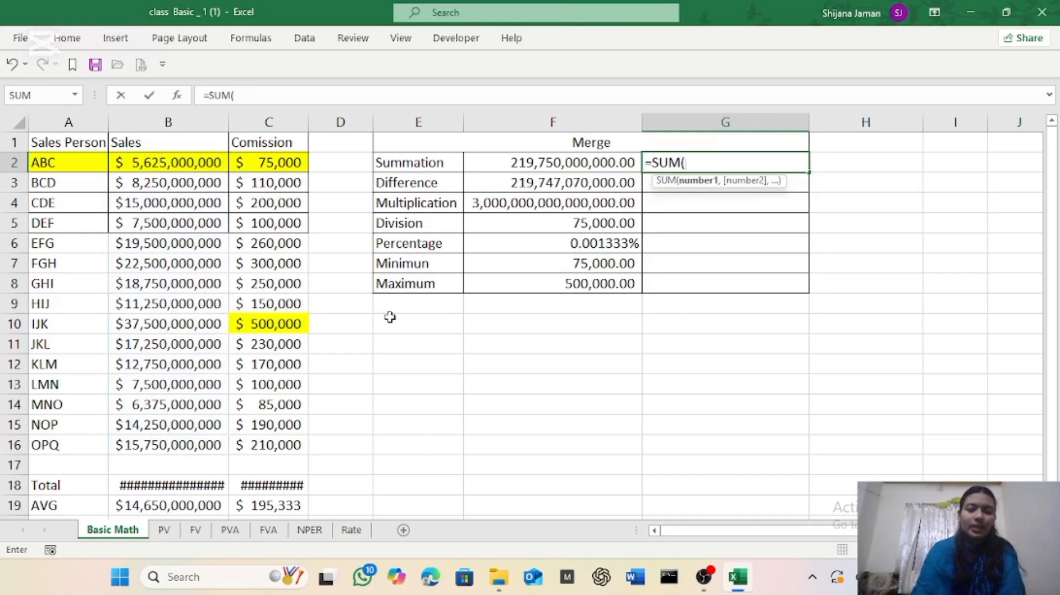
pyautogui.scroll(-1, 390, 318)
pyautogui.scroll(1, 364, 312)
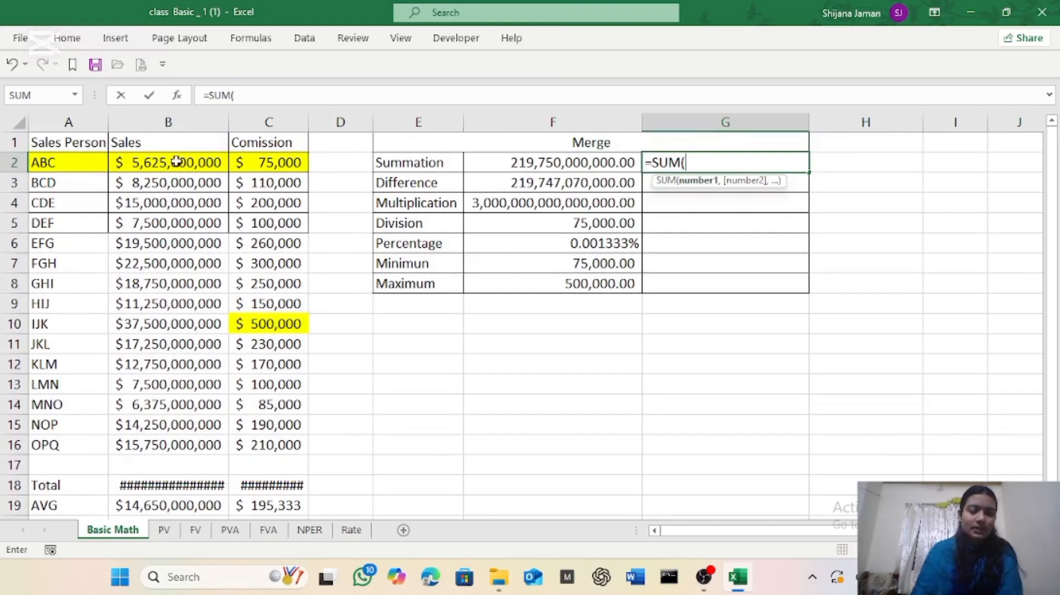
pyautogui.click(203, 163)
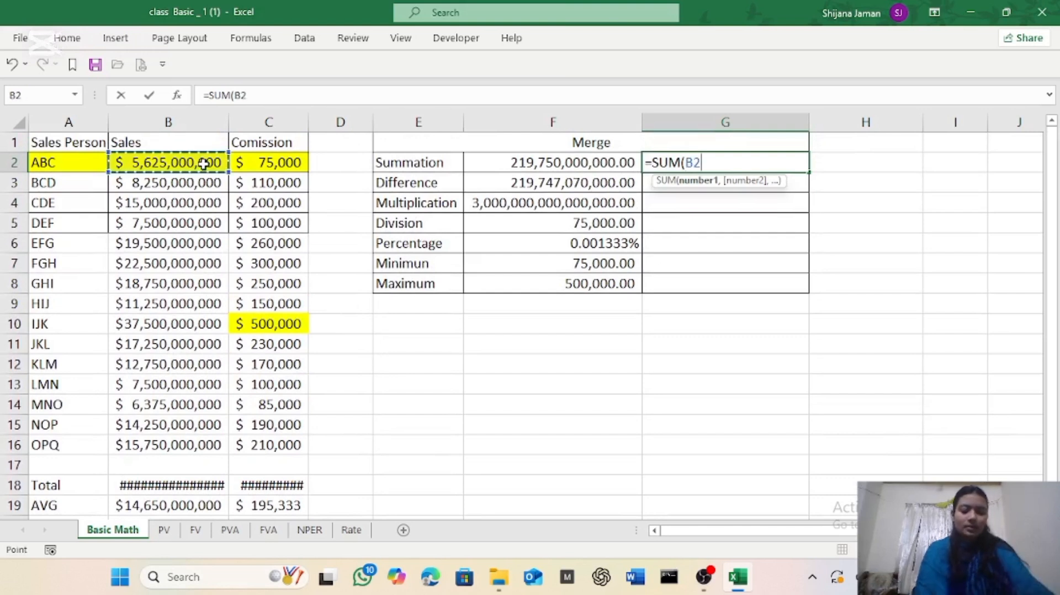
pyautogui.hotkey('ctrl', 'shift', 'Down')
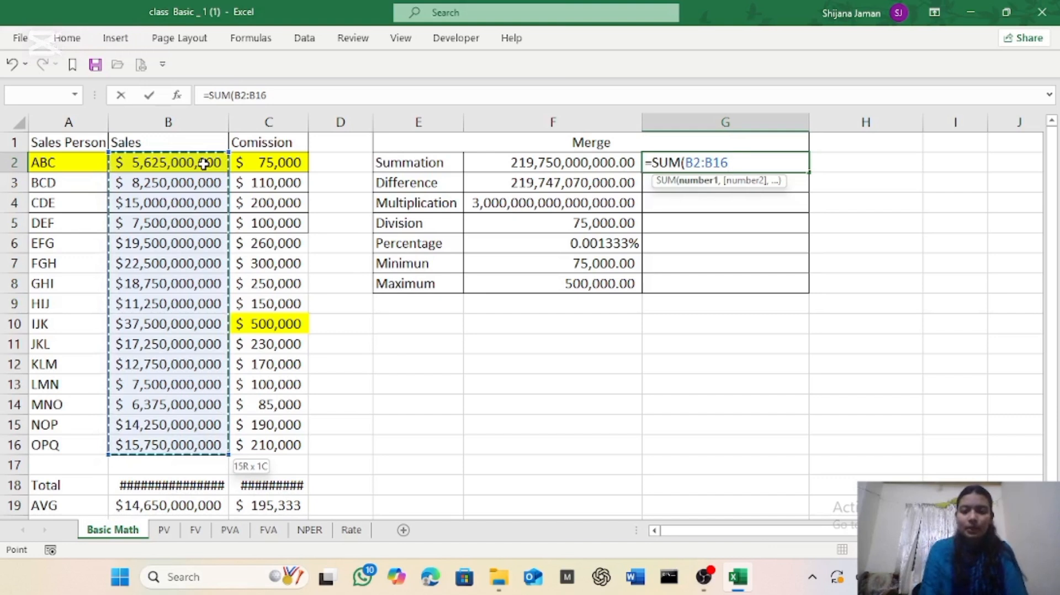
pyautogui.write(')')
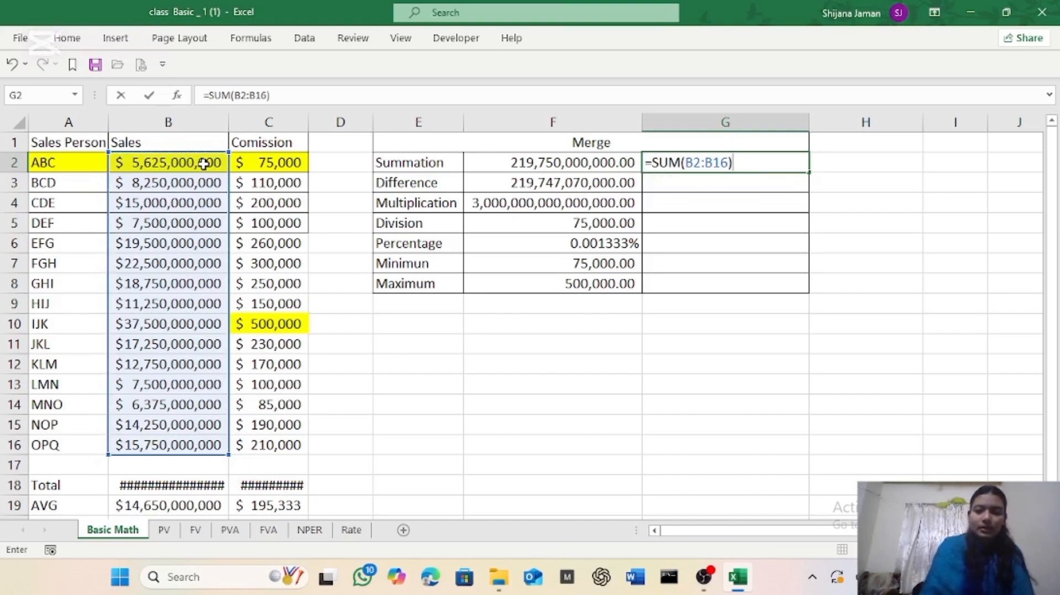
pyautogui.press('Return')
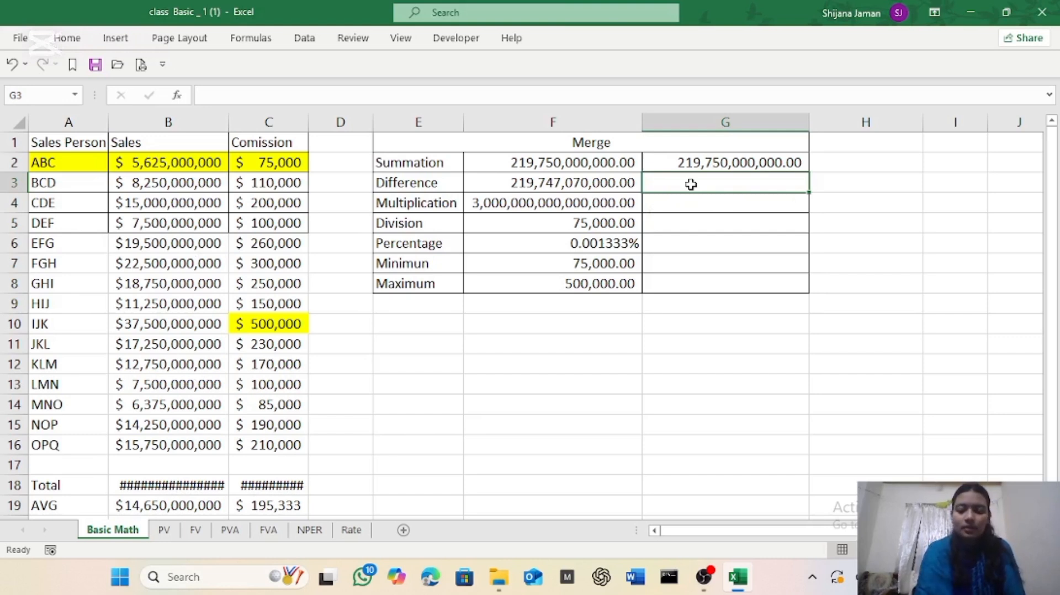
# Enter =SUM(B2:B16)-SUM(C2:C16) in Difference cell G3 to subtract total commission from total sales.
pyautogui.write('=')
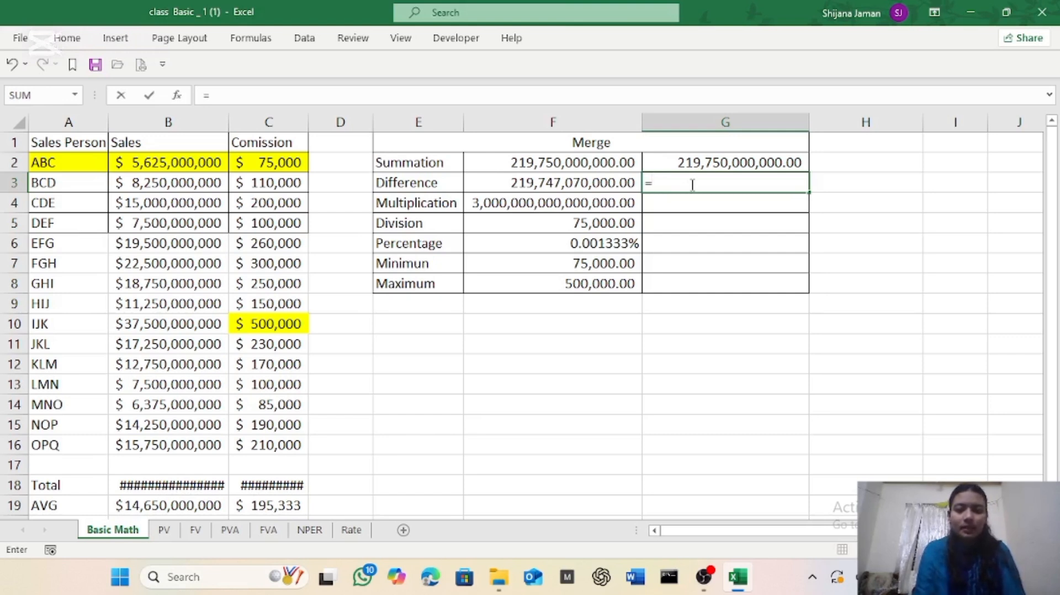
pyautogui.write('sum')
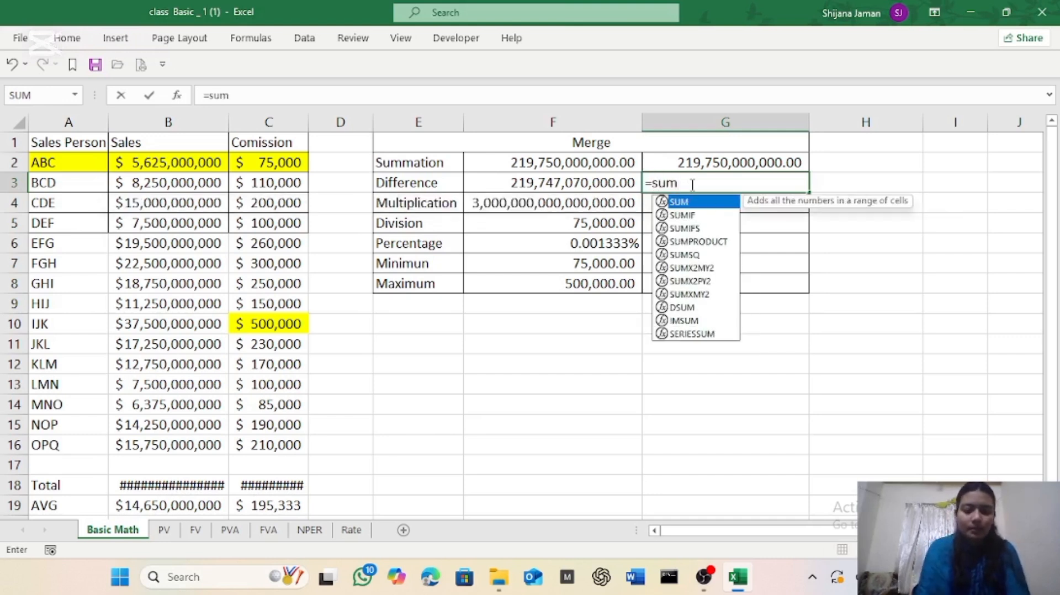
pyautogui.press('Tab')
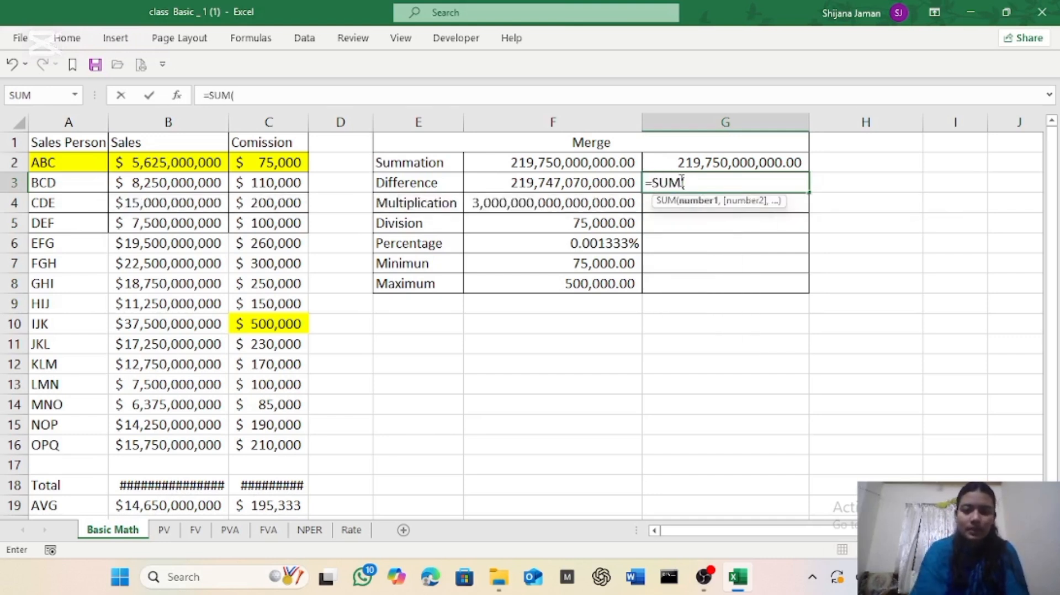
pyautogui.click(142, 165)
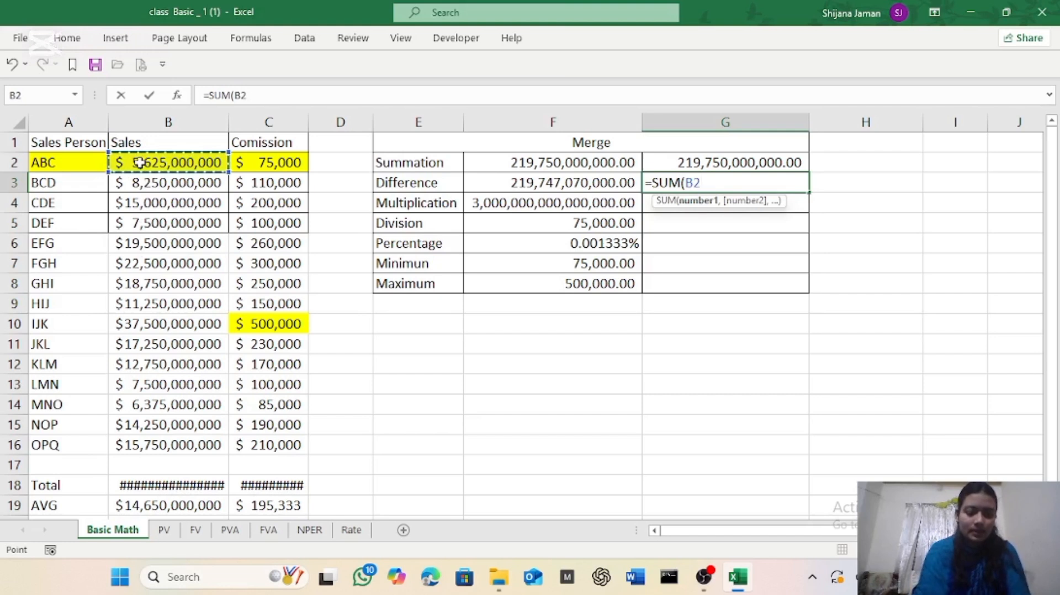
pyautogui.hotkey('ctrl', 'shift', 'Down')
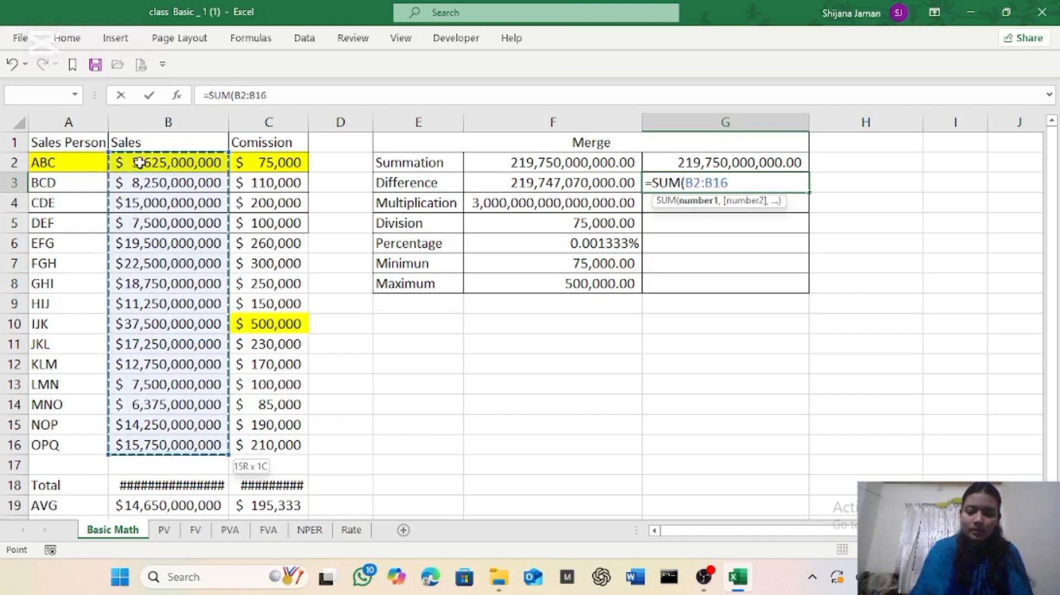
pyautogui.write(')-')
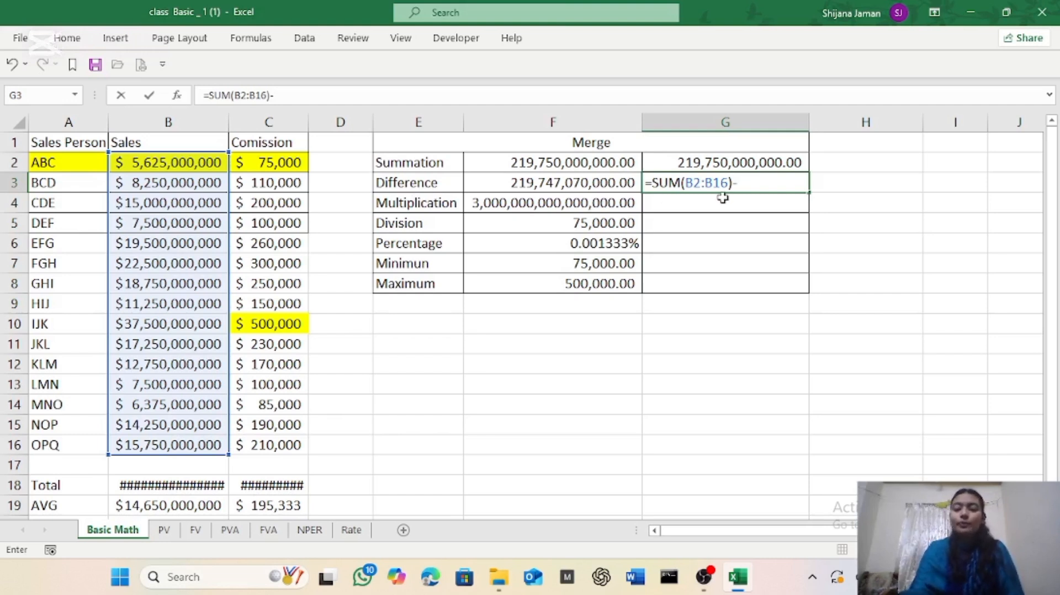
pyautogui.write('sum')
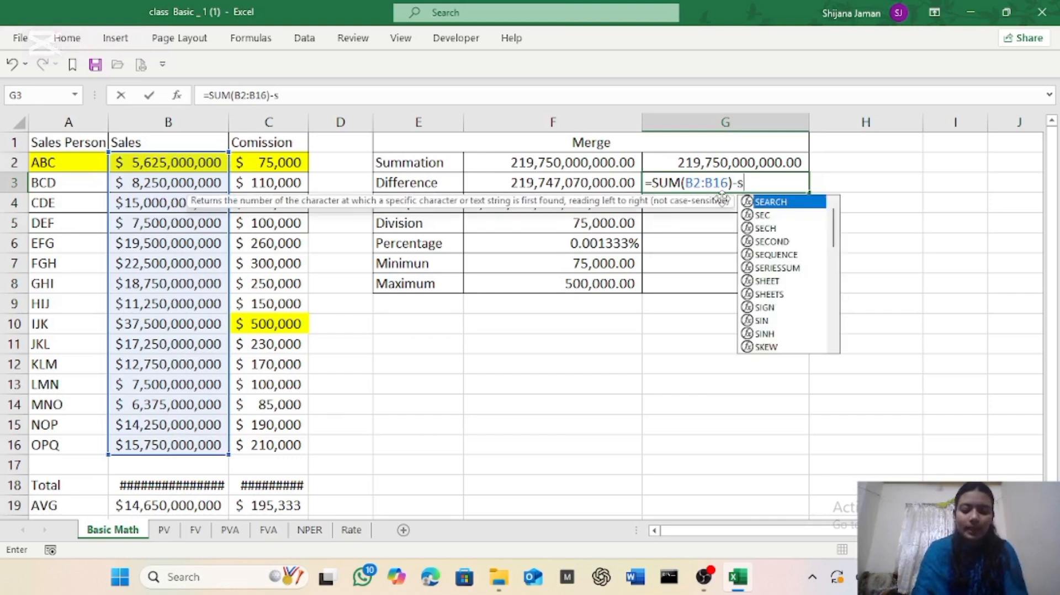
pyautogui.press('Tab')
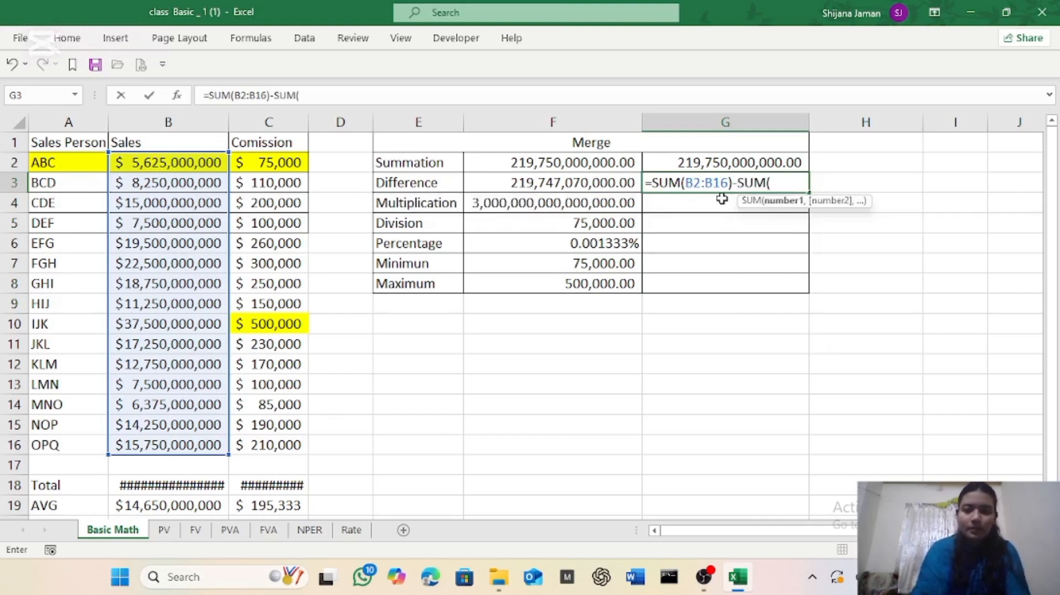
pyautogui.click(277, 161)
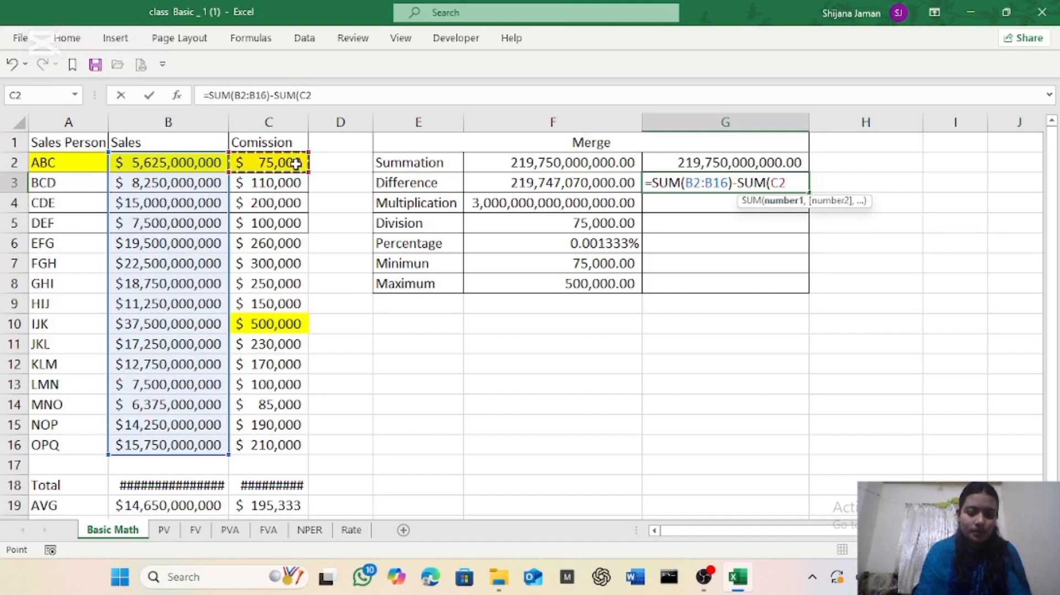
pyautogui.hotkey('ctrl', 'shift', 'Down')
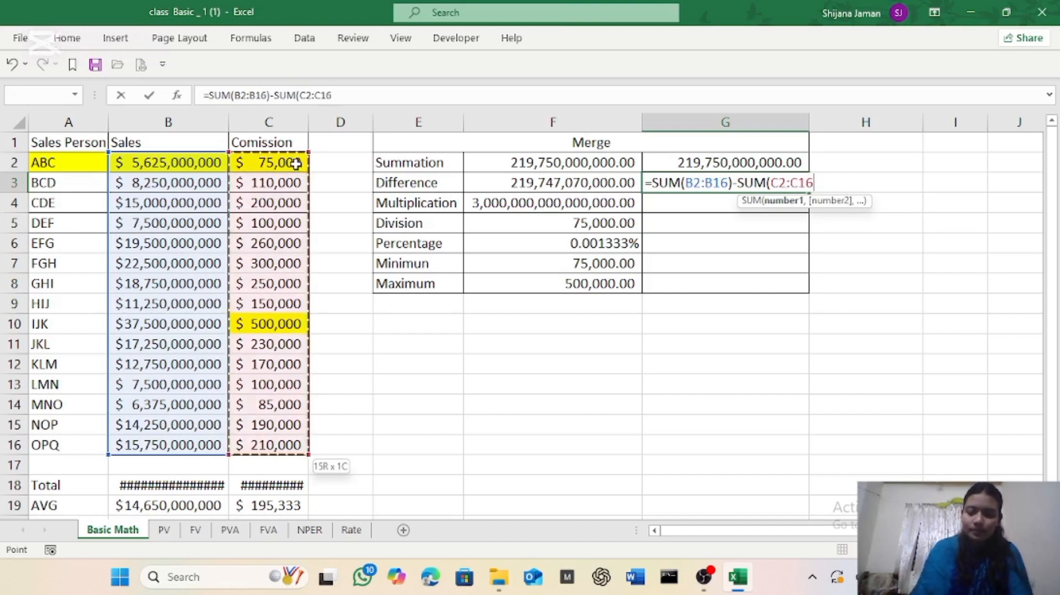
pyautogui.write(')')
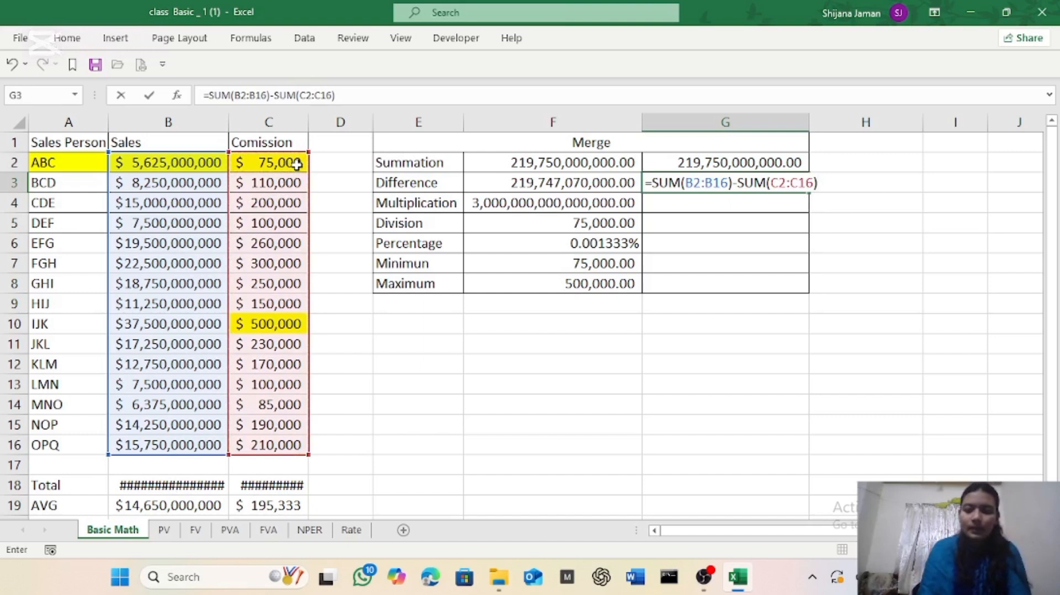
pyautogui.press('Return')
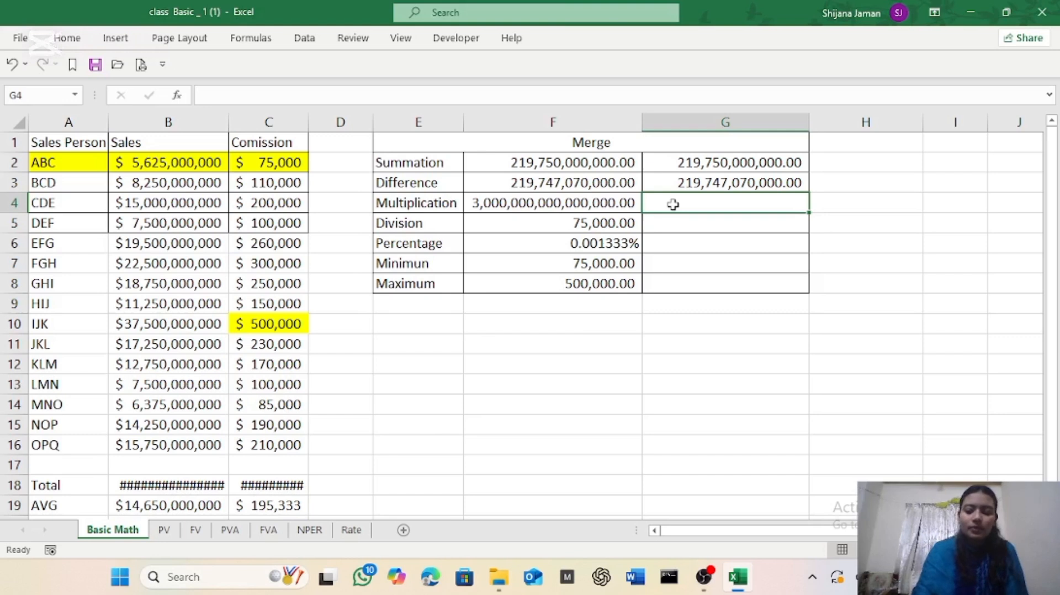
# Enter =B4*C4 in Multiplication cell G4 to multiply CDE's sales by the commission.
pyautogui.write('=')
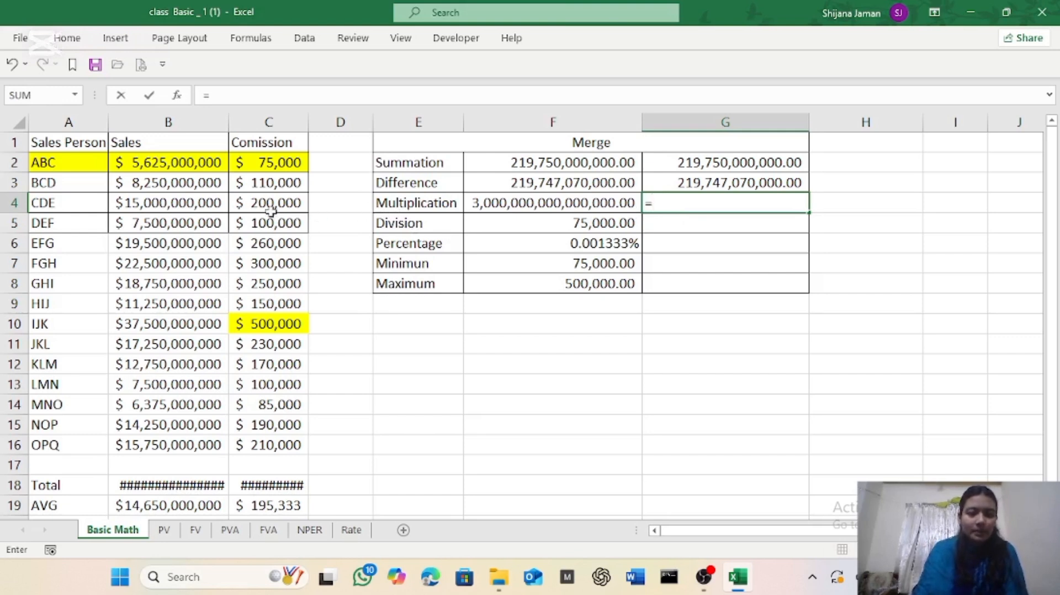
pyautogui.click(204, 204)
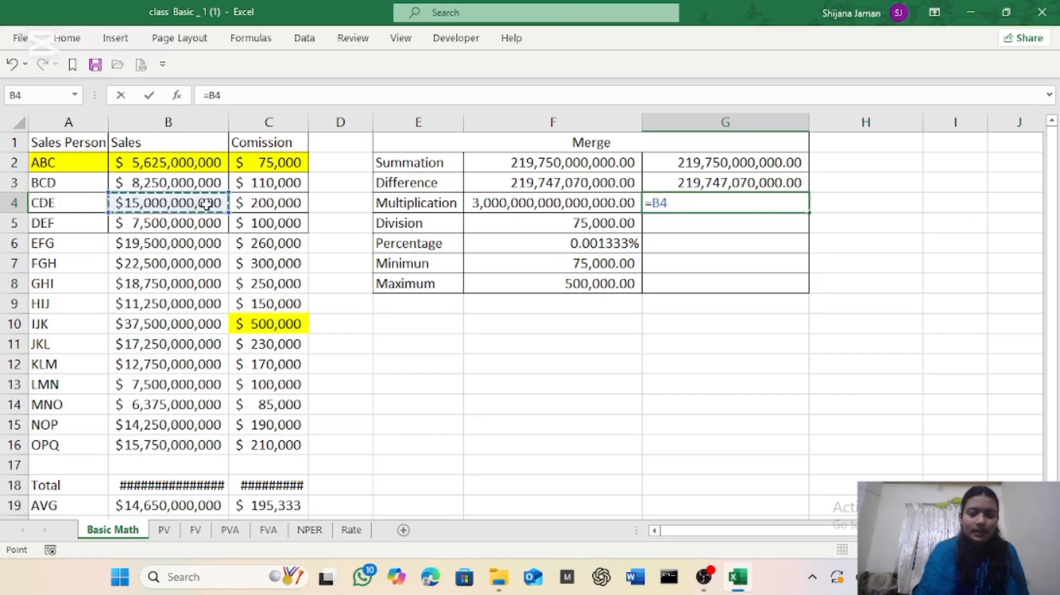
pyautogui.write('*')
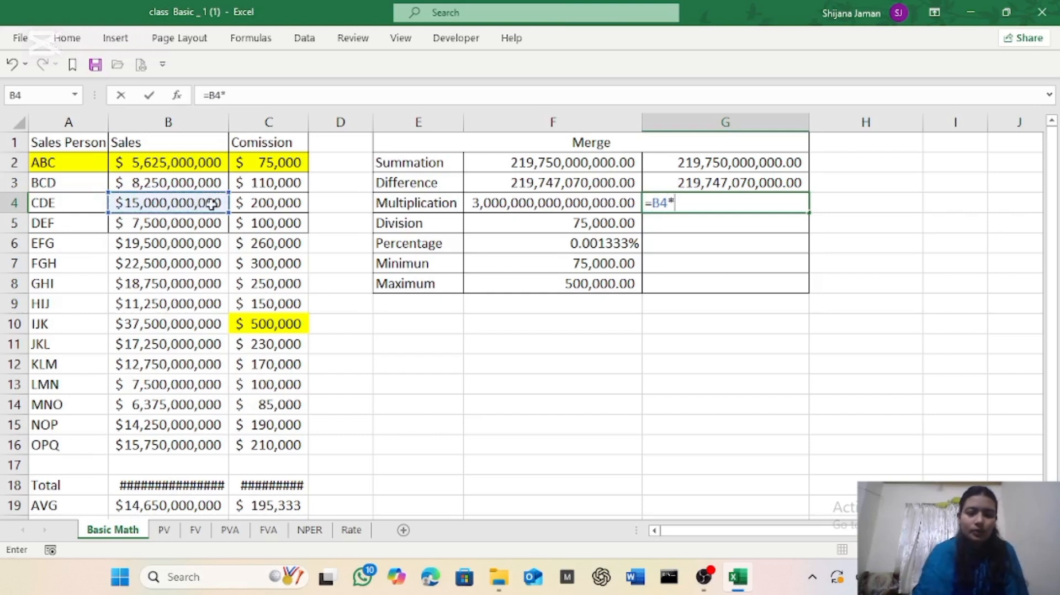
pyautogui.click(252, 203)
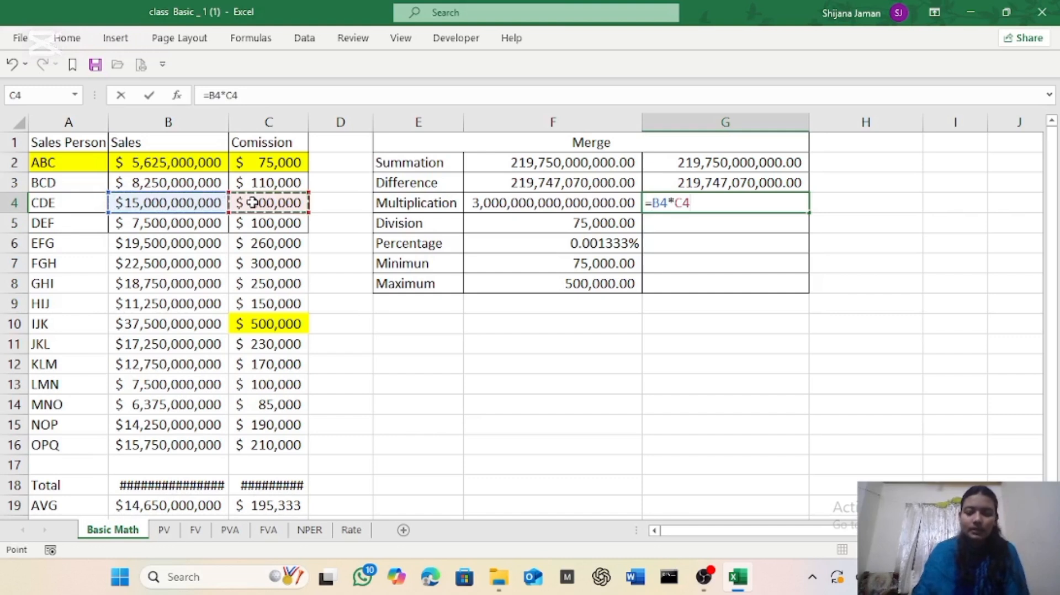
pyautogui.press('Return')
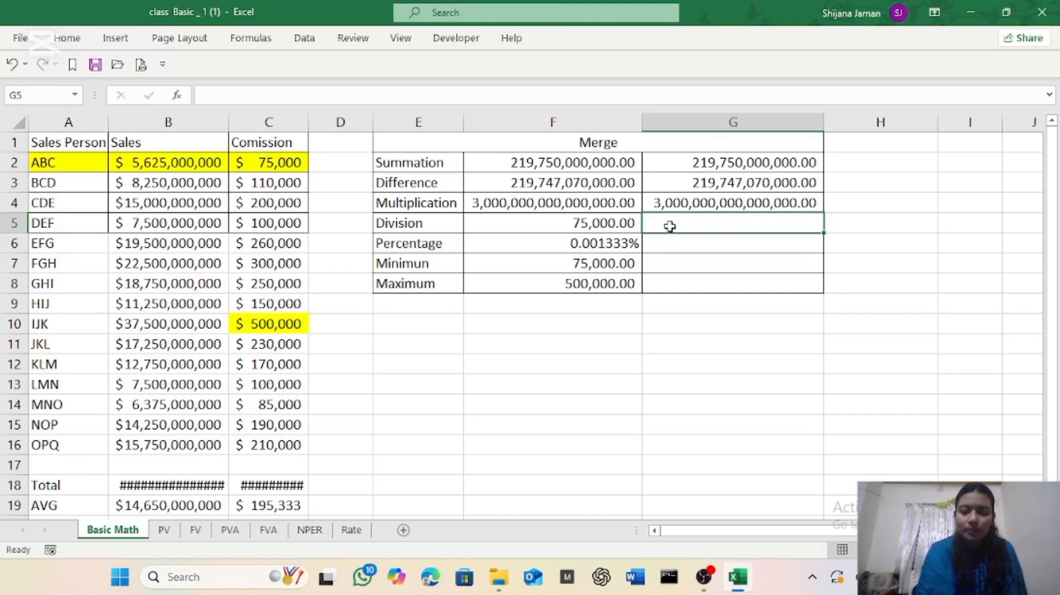
# Enter =B5/C5 in Division cell G5 to divide DEF's sales by the commission.
pyautogui.write('=')
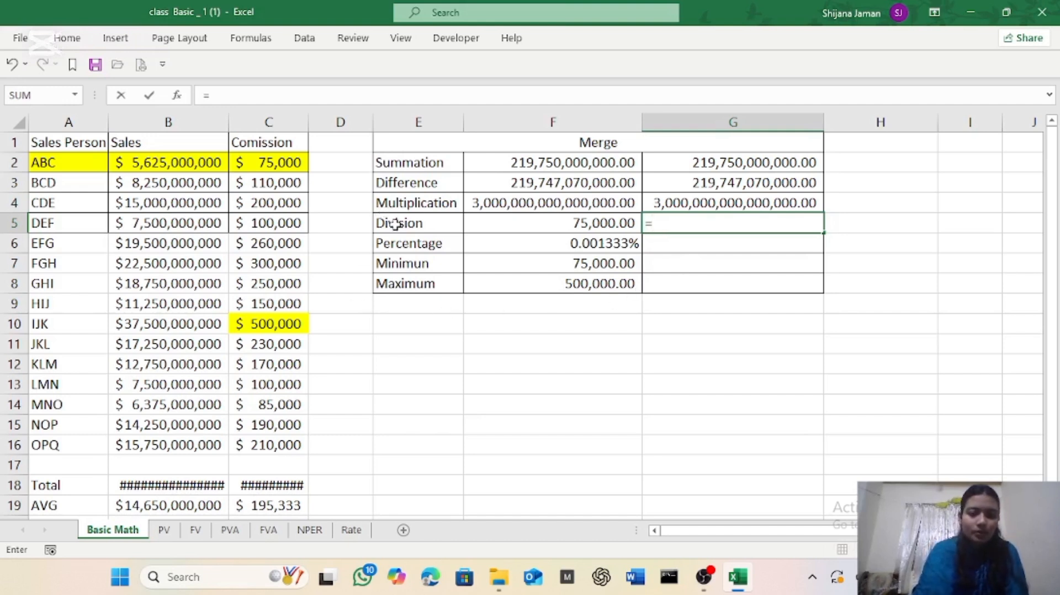
pyautogui.click(159, 224)
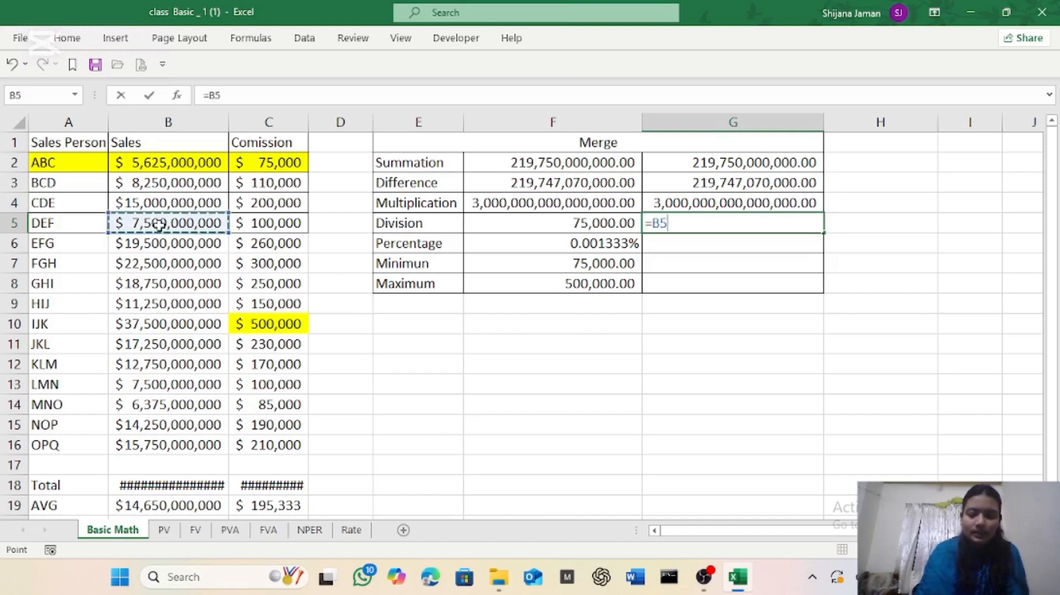
pyautogui.write('/')
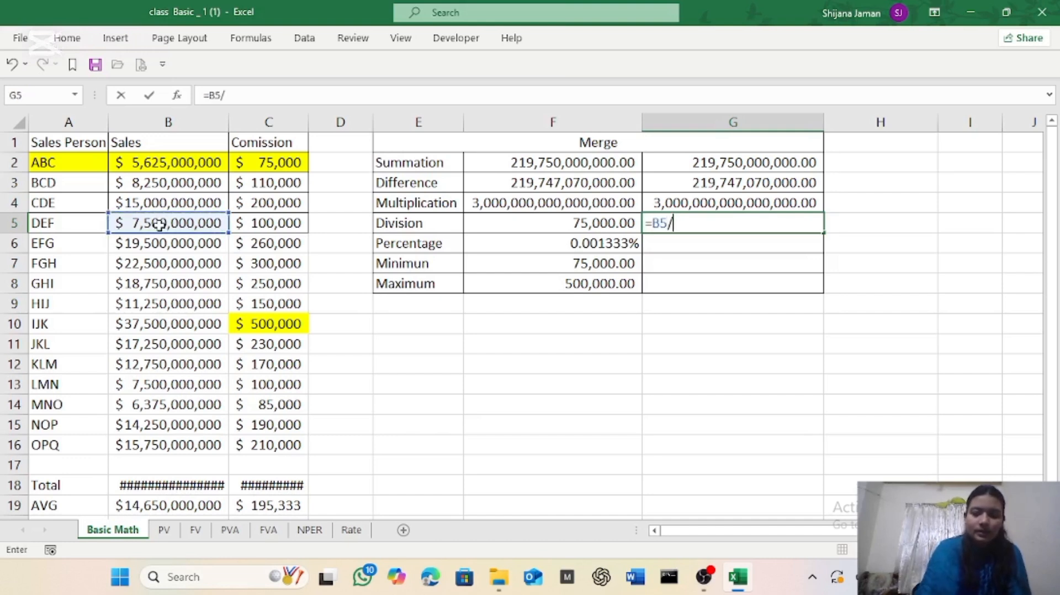
pyautogui.click(284, 223)
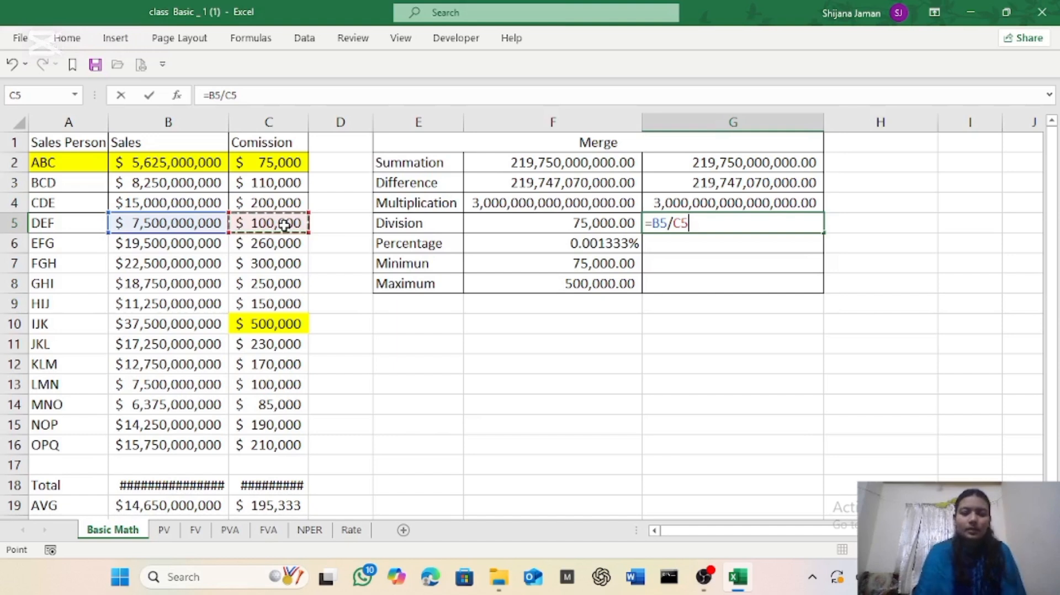
pyautogui.press('Return')
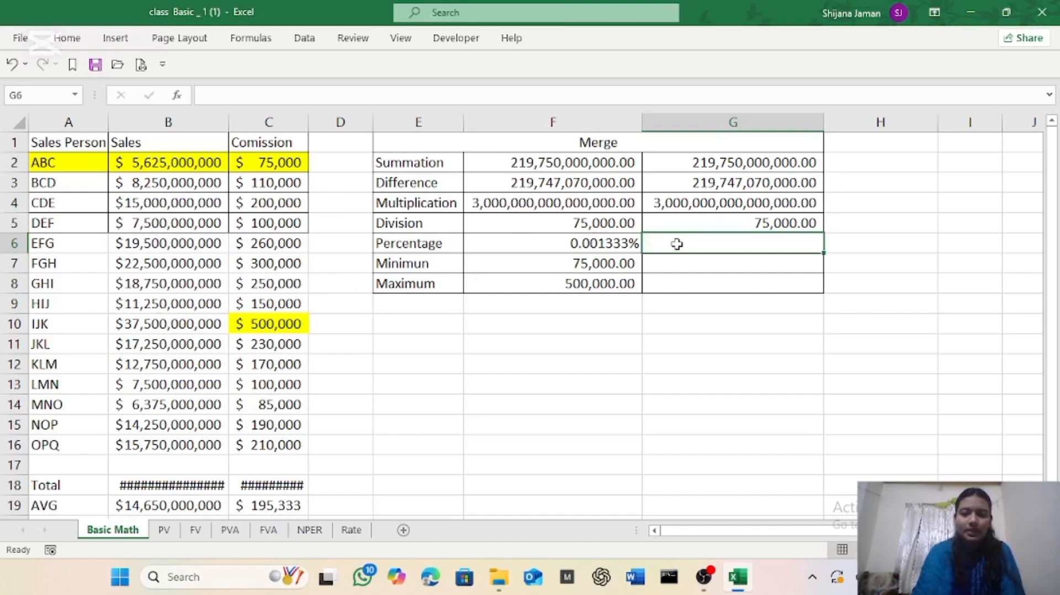
# Enter =C6/B6 in Percentage cell G6 to express EFG's commission as a percentage of its sales.
pyautogui.write('=')
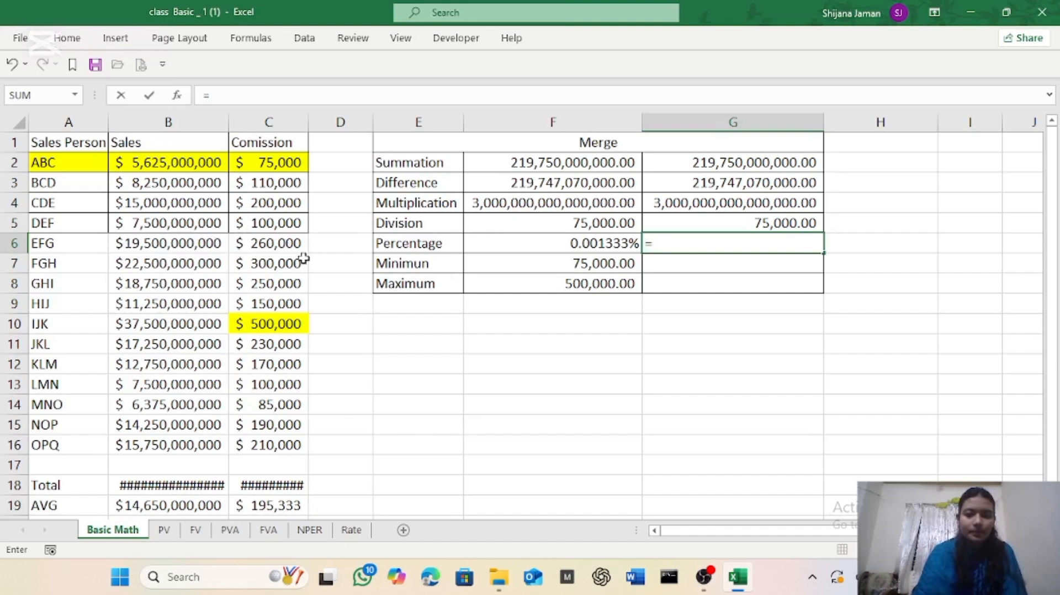
pyautogui.click(270, 246)
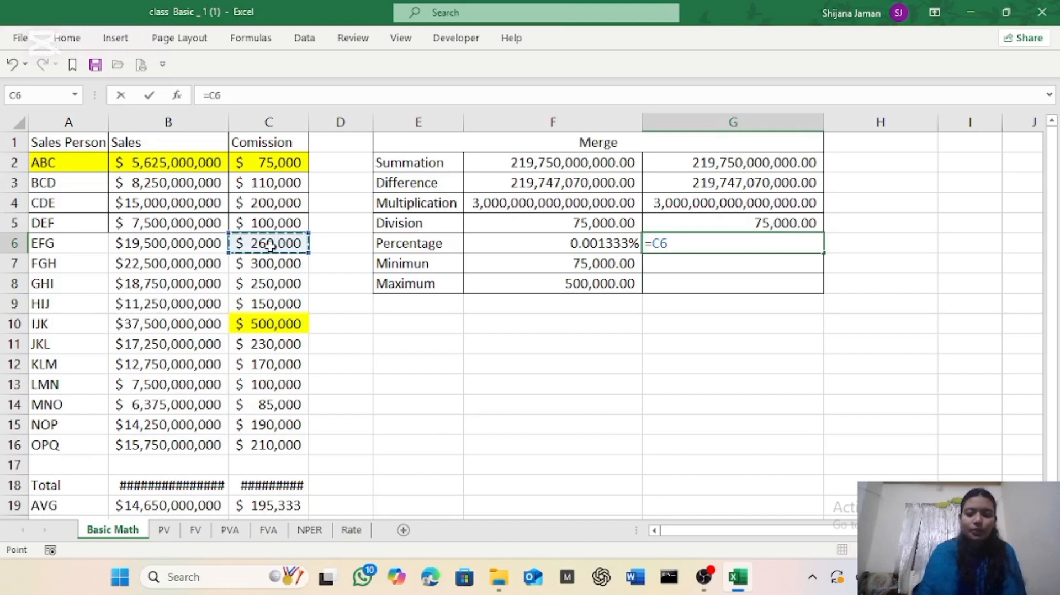
pyautogui.write('/')
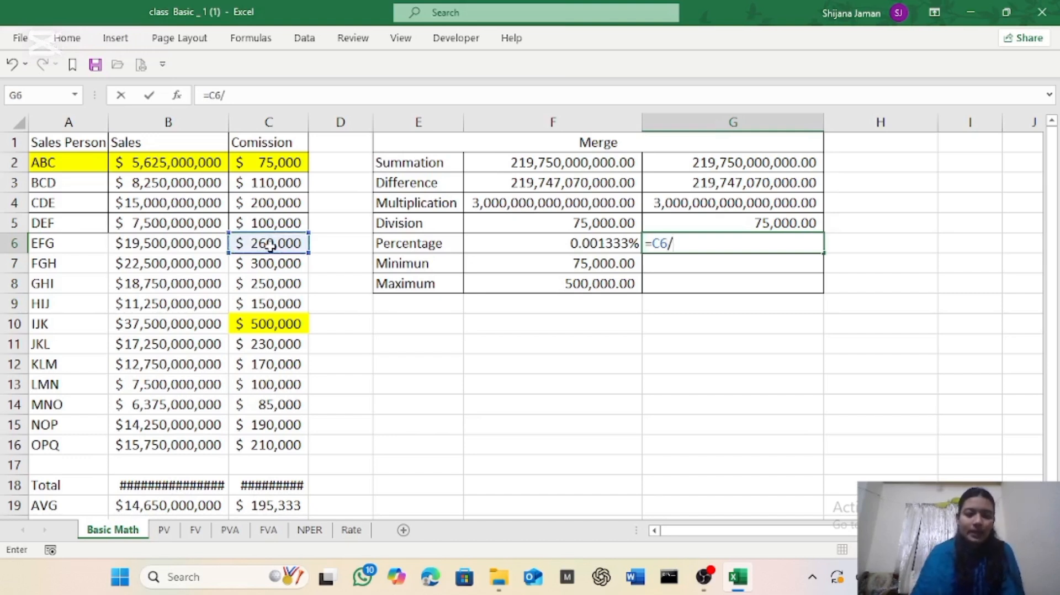
pyautogui.click(200, 245)
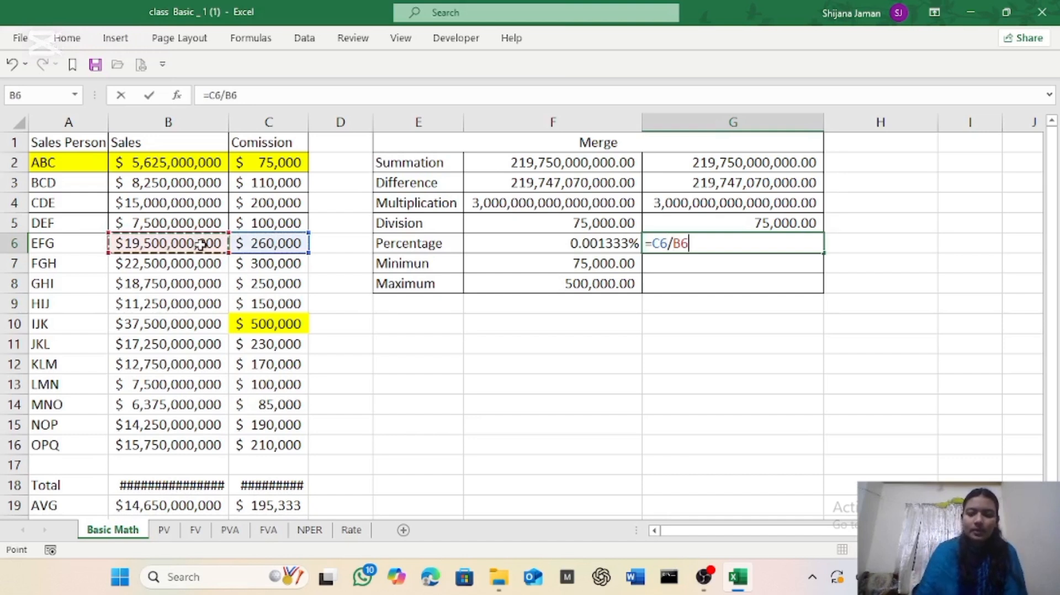
pyautogui.press('Return')
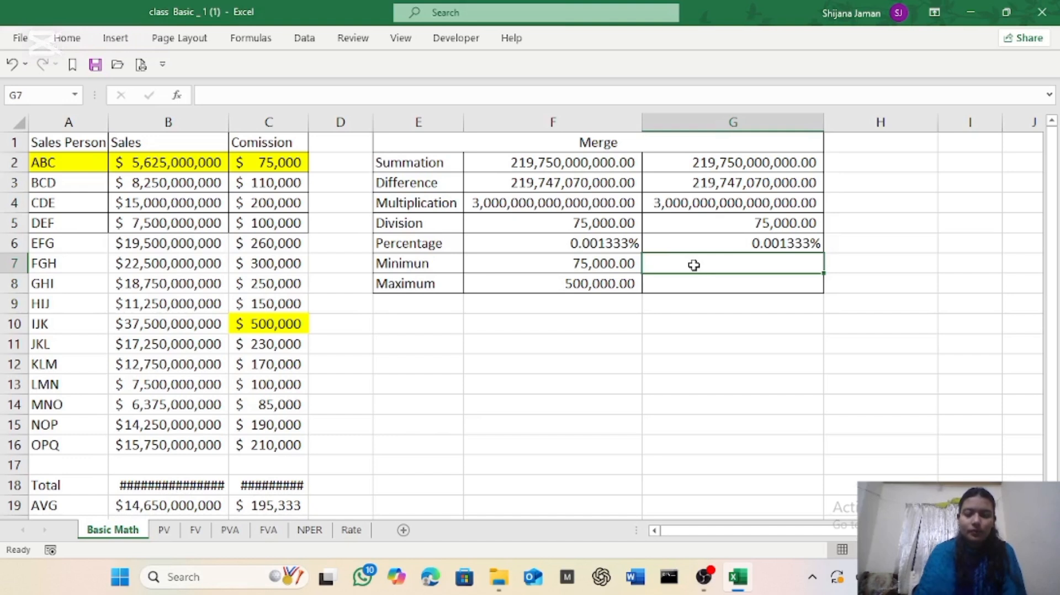
# Enter =MIN(C2:C16) in Minimum cell G7 to get the smallest commission.
pyautogui.write('=')
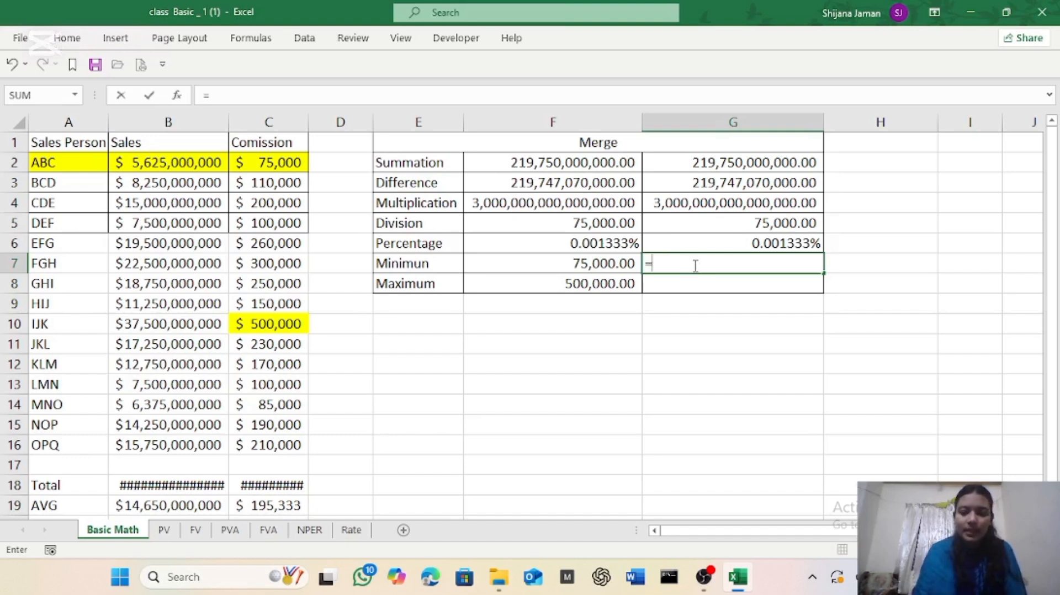
pyautogui.write('min')
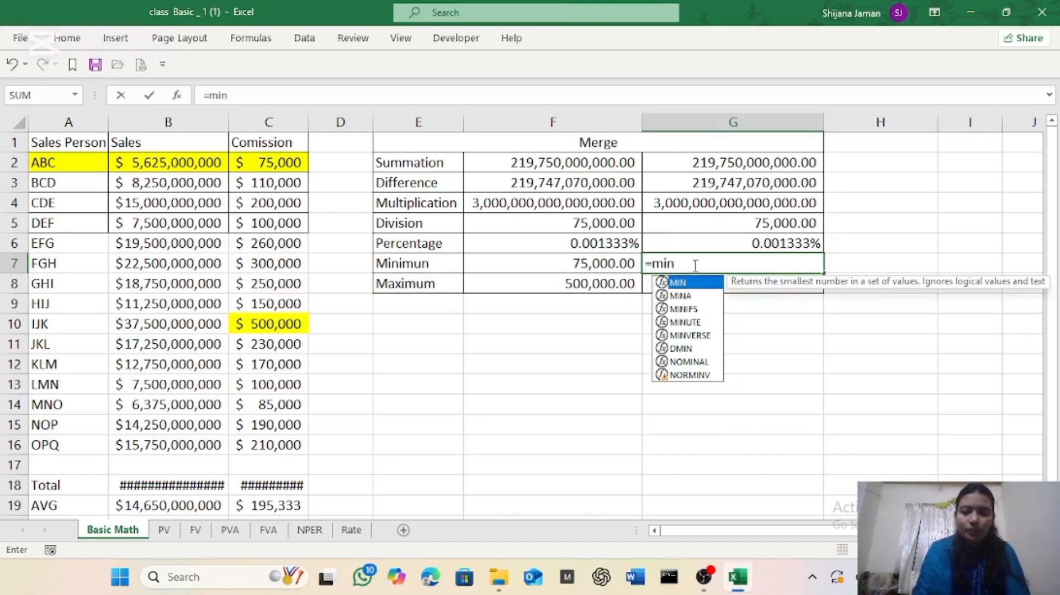
pyautogui.press('Tab')
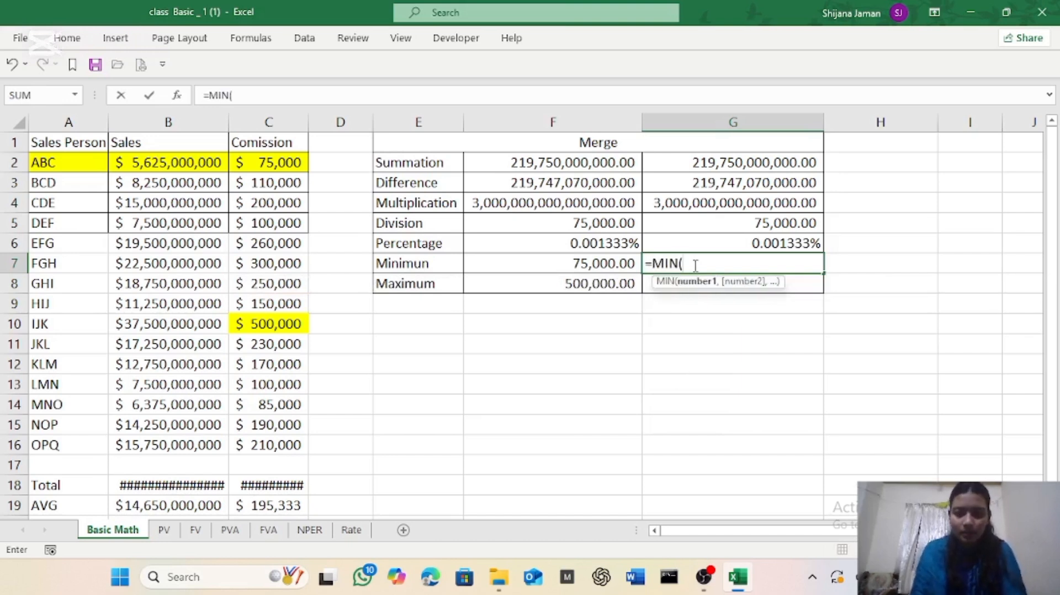
pyautogui.click(280, 165)
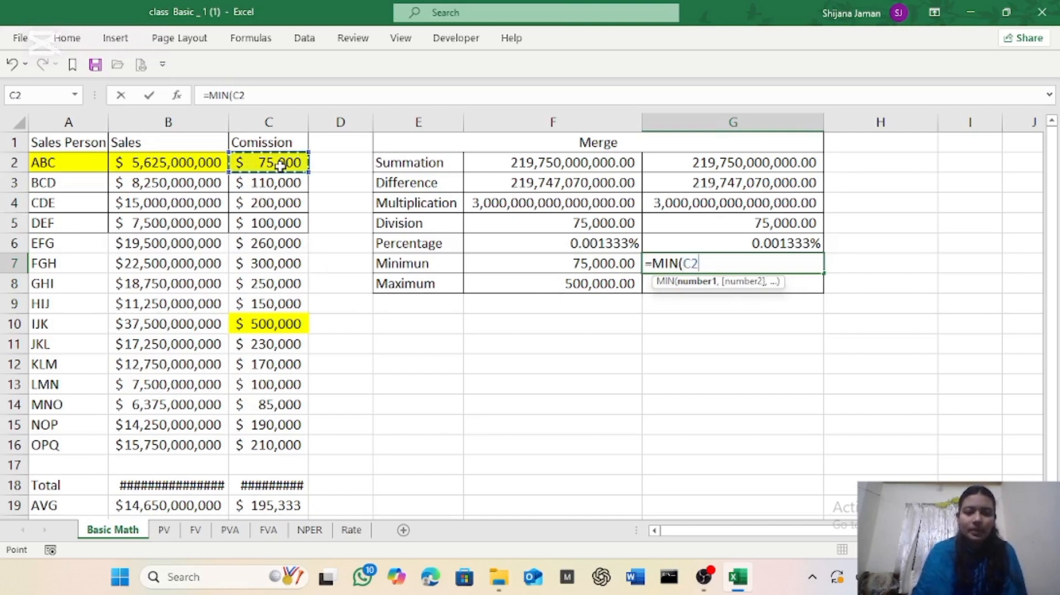
pyautogui.hotkey('ctrl', 'shift', 'Down')
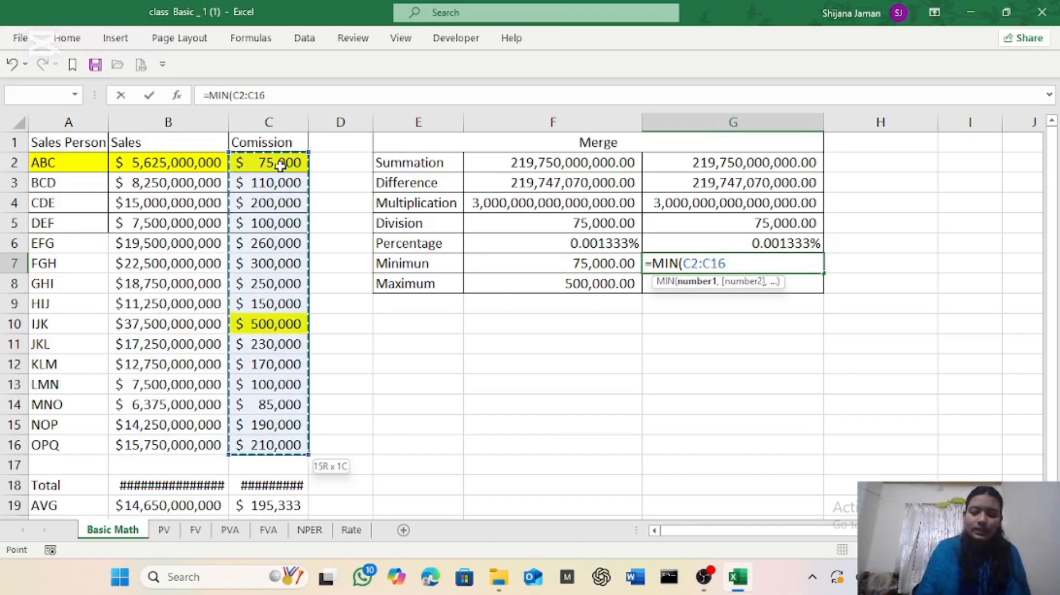
pyautogui.write(')')
pyautogui.press('Return')
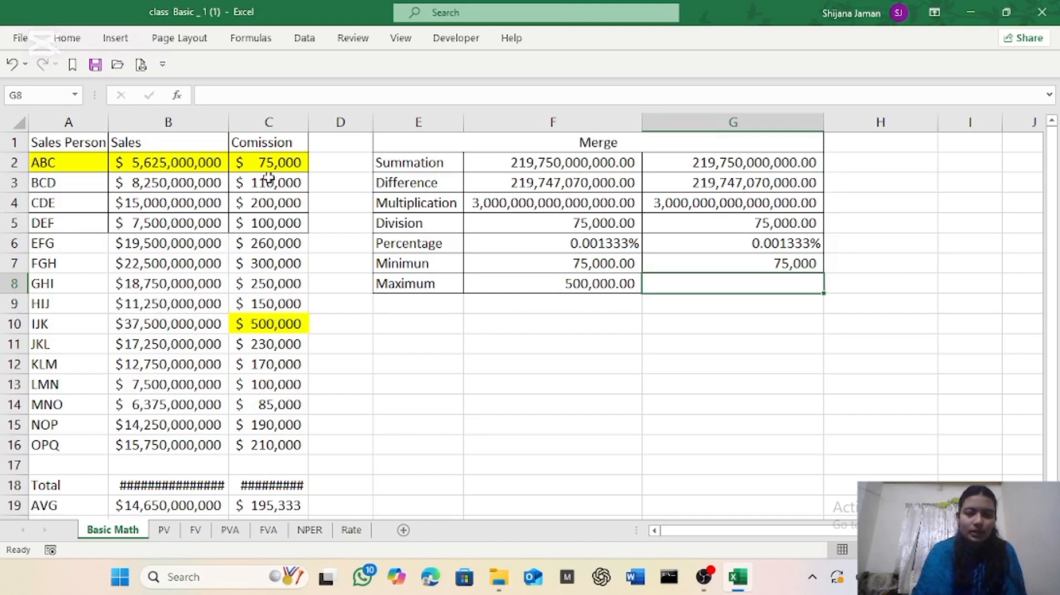
# Enter =MAX(C2:C16) in Maximum cell G8 to get the largest commission.
pyautogui.scroll(-1, 284, 352)
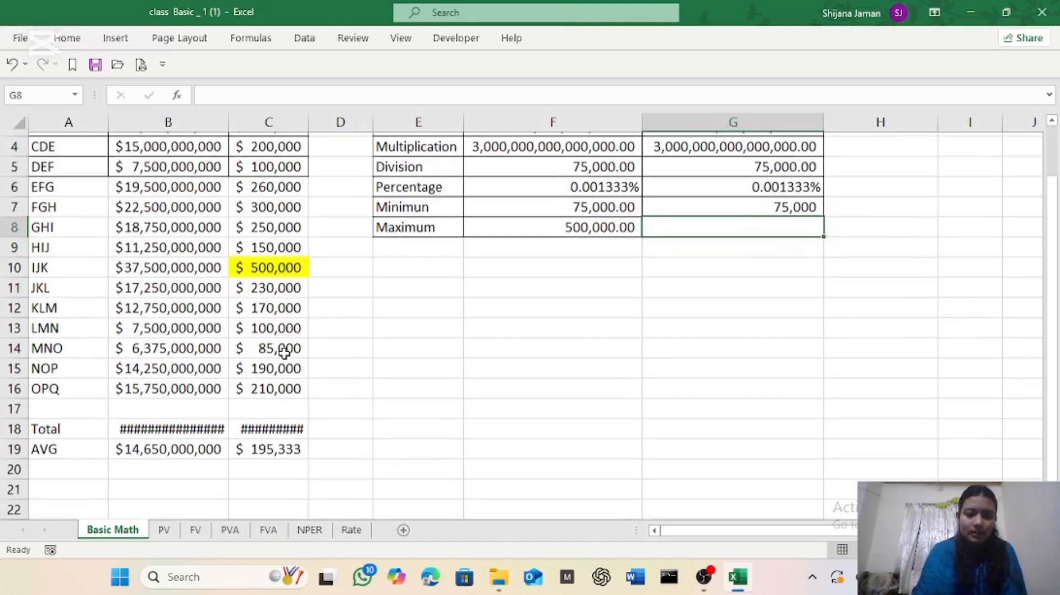
pyautogui.scroll(1, 283, 353)
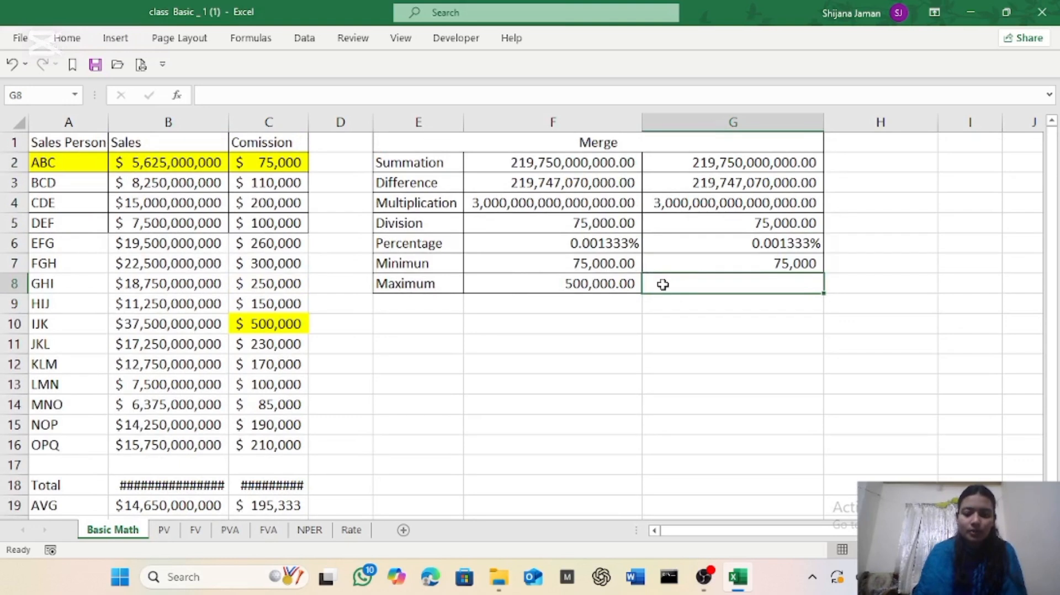
pyautogui.write('=')
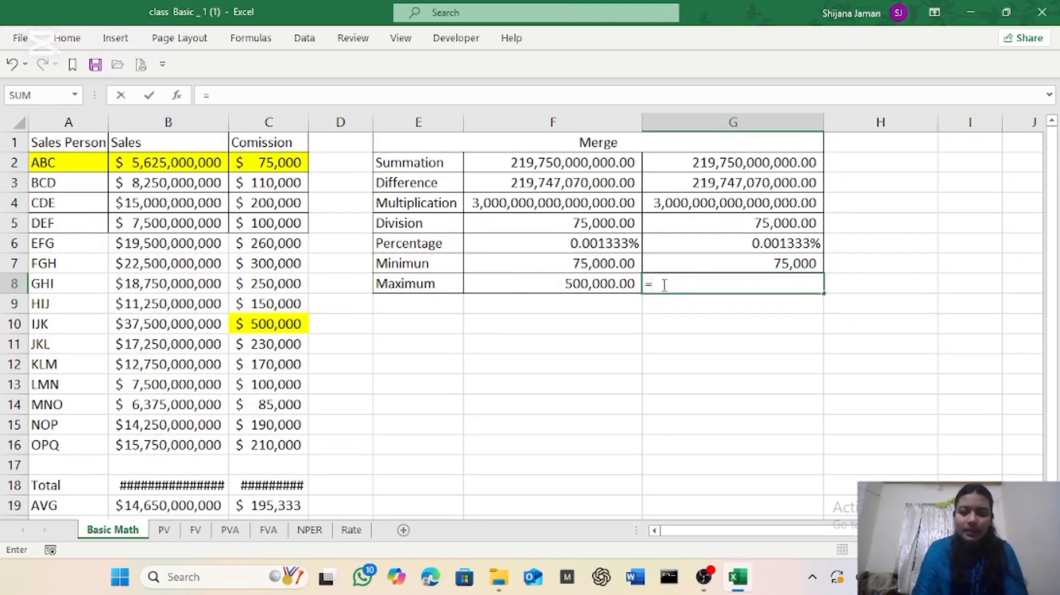
pyautogui.write('max')
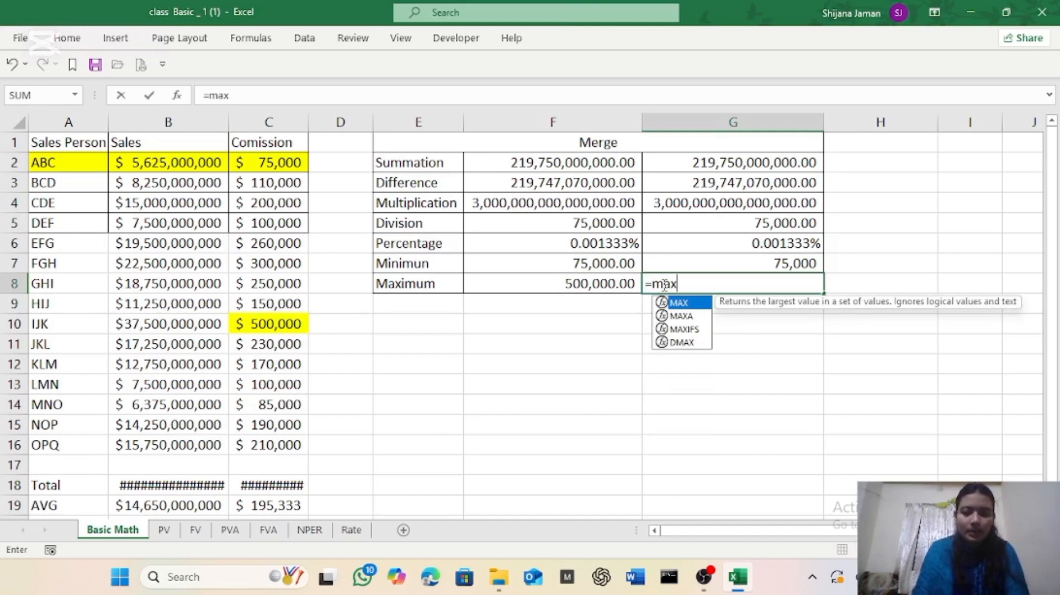
pyautogui.press('Tab')
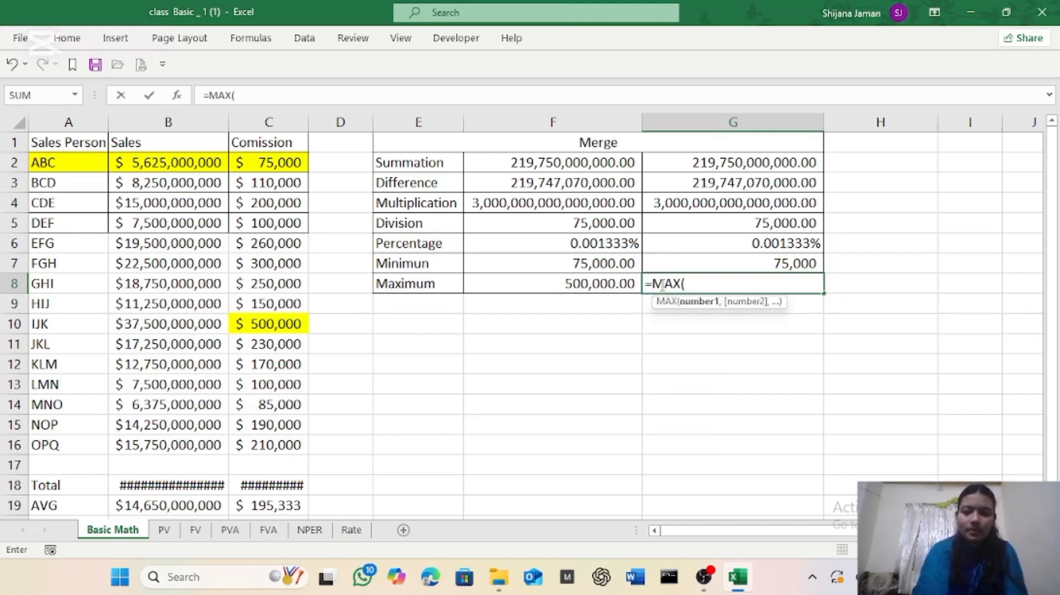
pyautogui.click(257, 166)
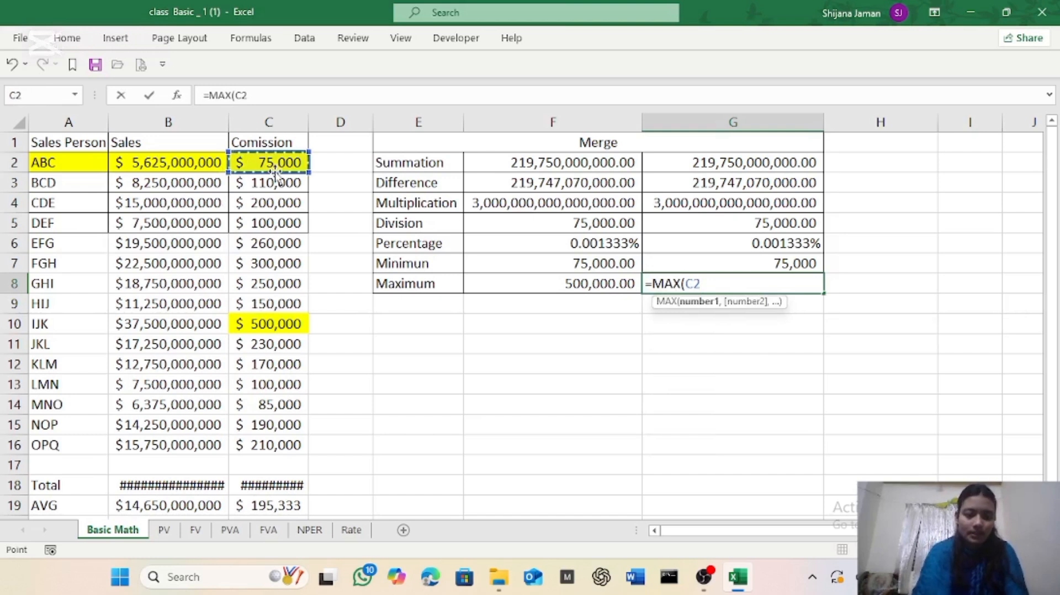
pyautogui.hotkey('ctrl', 'shift', 'Down')
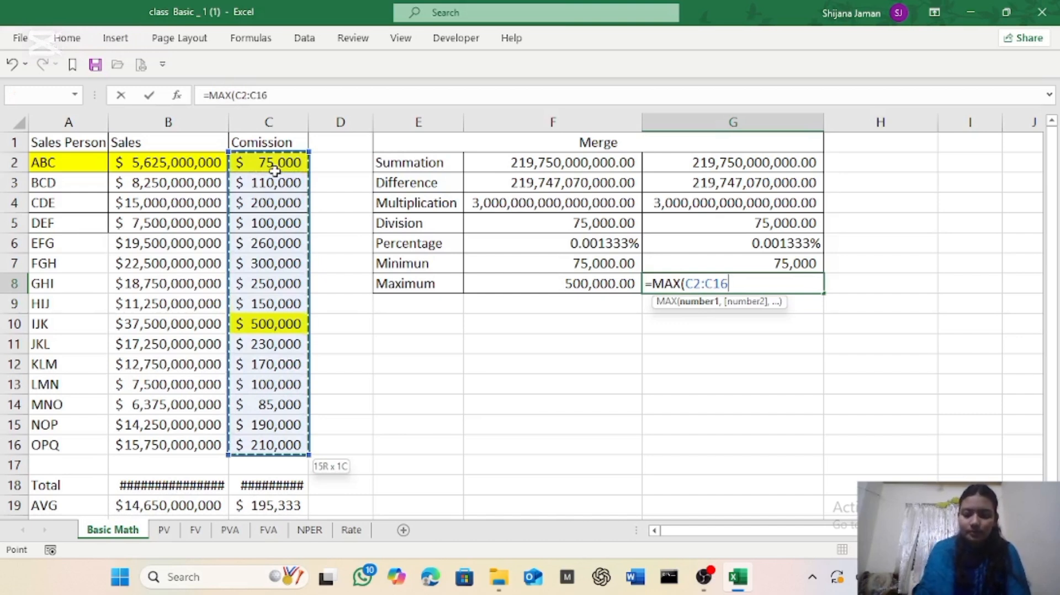
pyautogui.write(')')
pyautogui.press('Return')
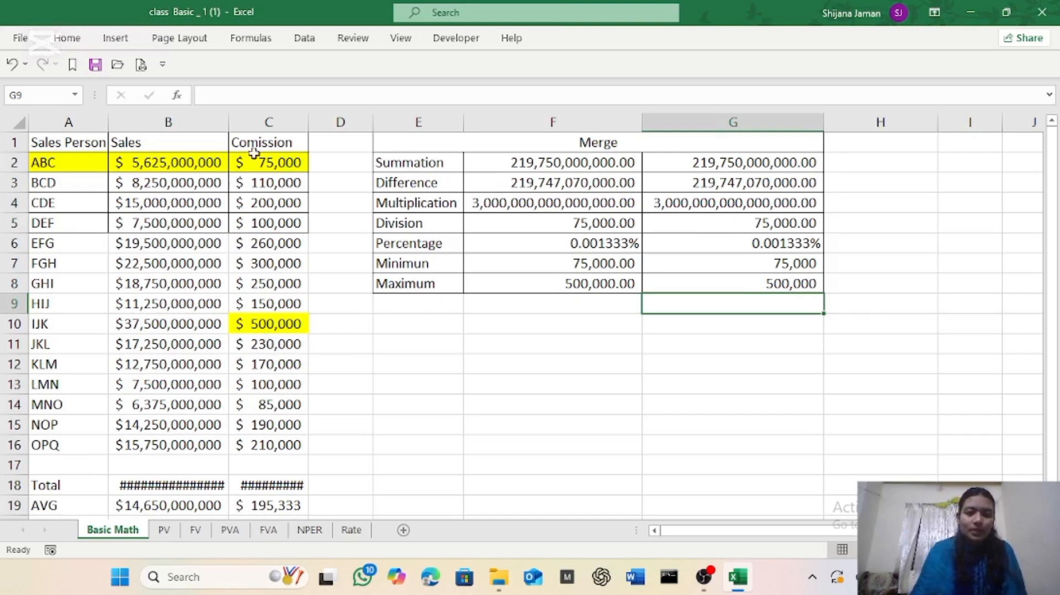
# On the PV sheet, start a PV formula in cell C7 with B2/B5 as the rate argument.
pyautogui.scroll(-1, 552, 428)
pyautogui.scroll(1, 552, 427)
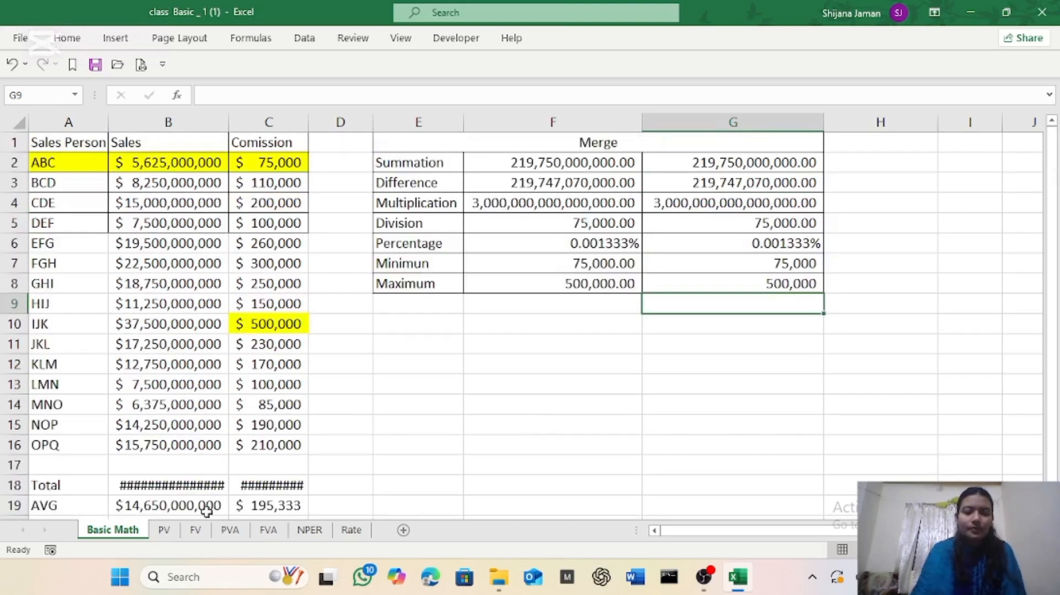
pyautogui.click(160, 531)
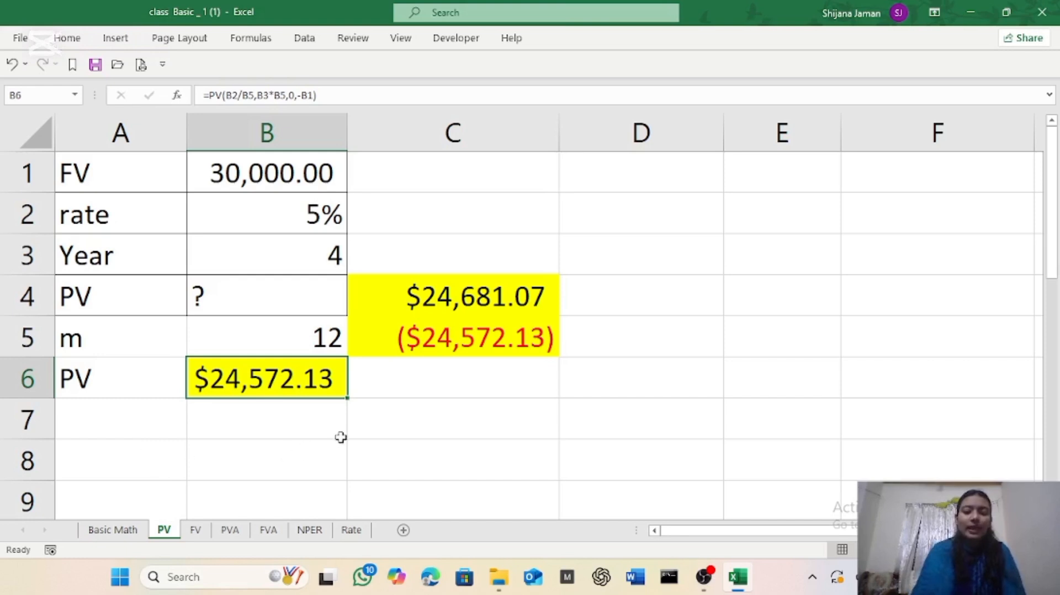
pyautogui.click(402, 419)
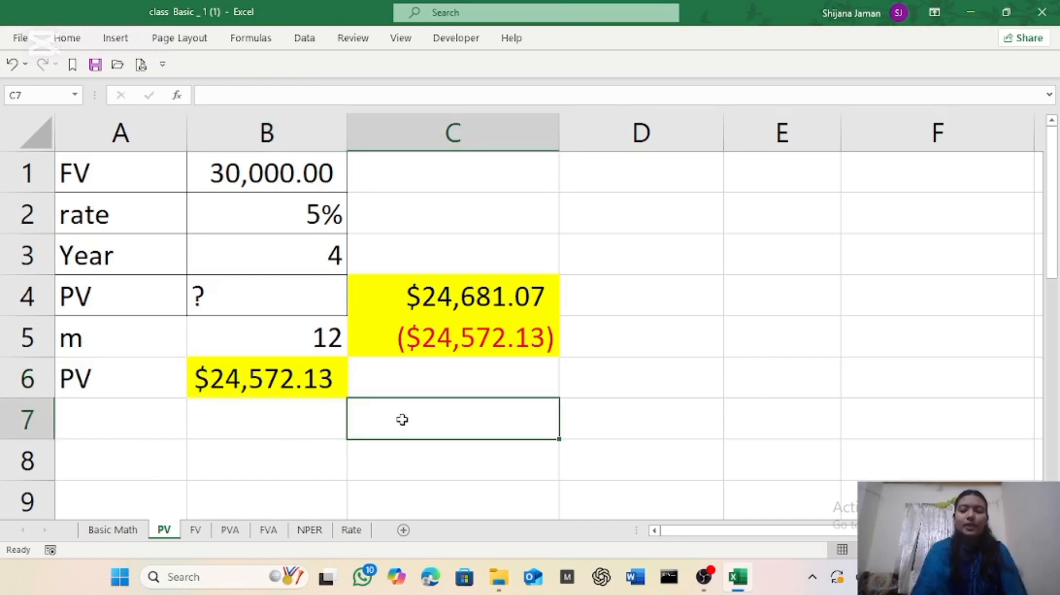
pyautogui.write('=')
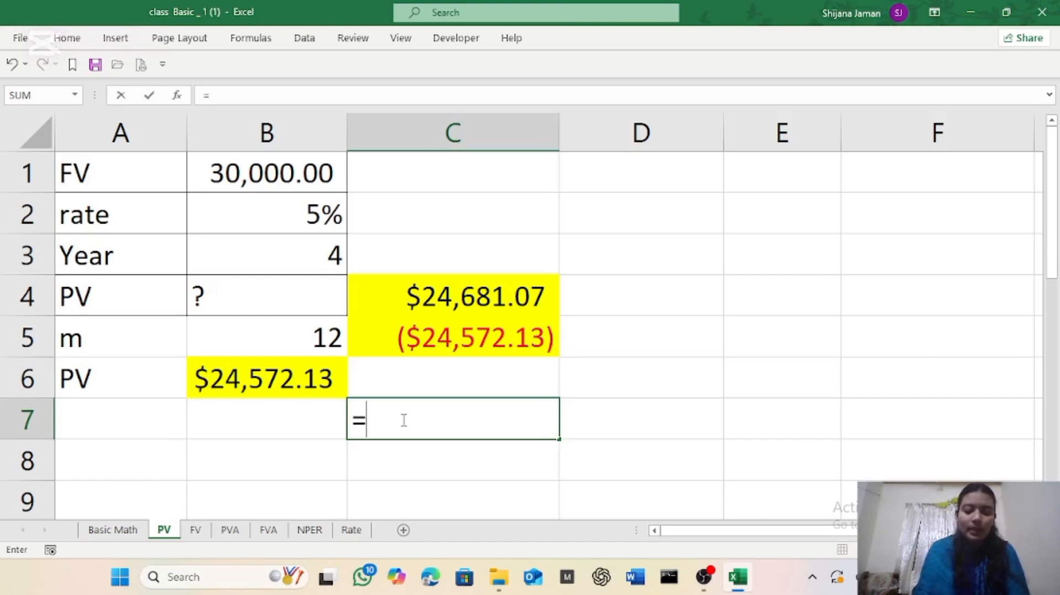
pyautogui.write('pv')
pyautogui.press('Tab')
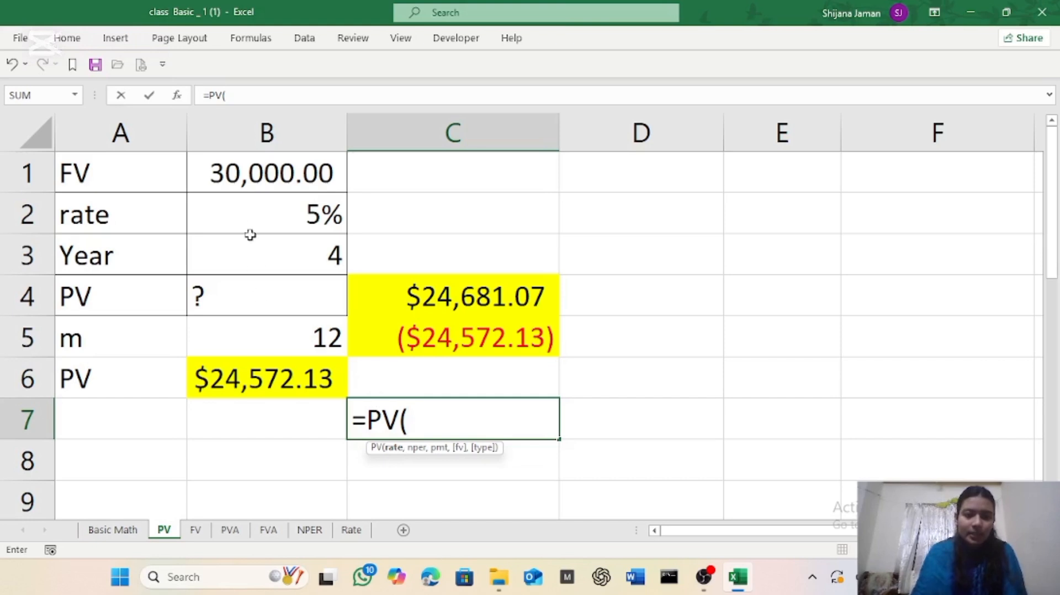
pyautogui.click(241, 214)
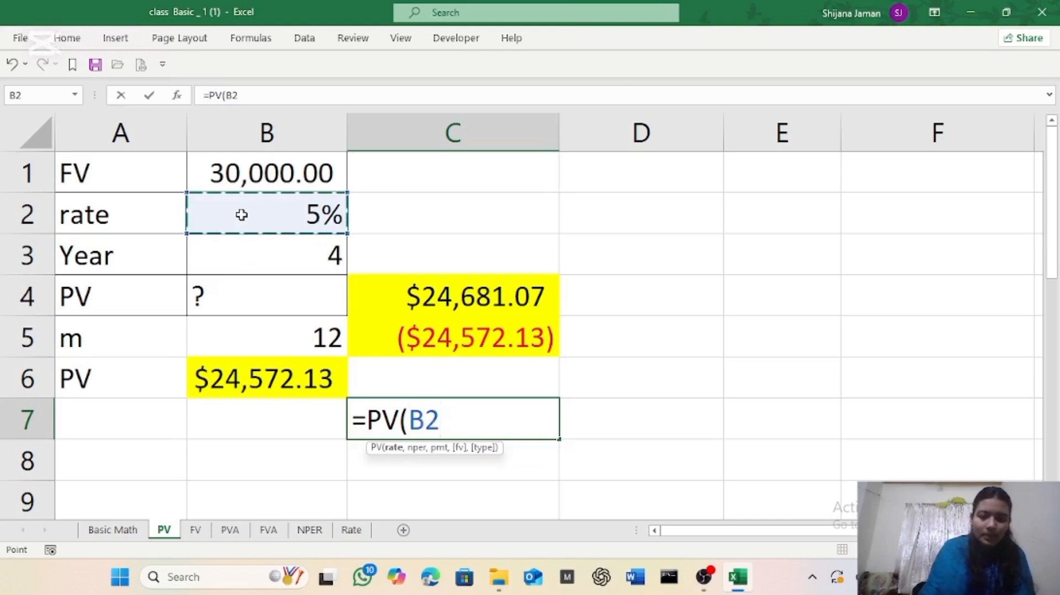
pyautogui.write('?')
pyautogui.press('BackSpace')
pyautogui.write('/')
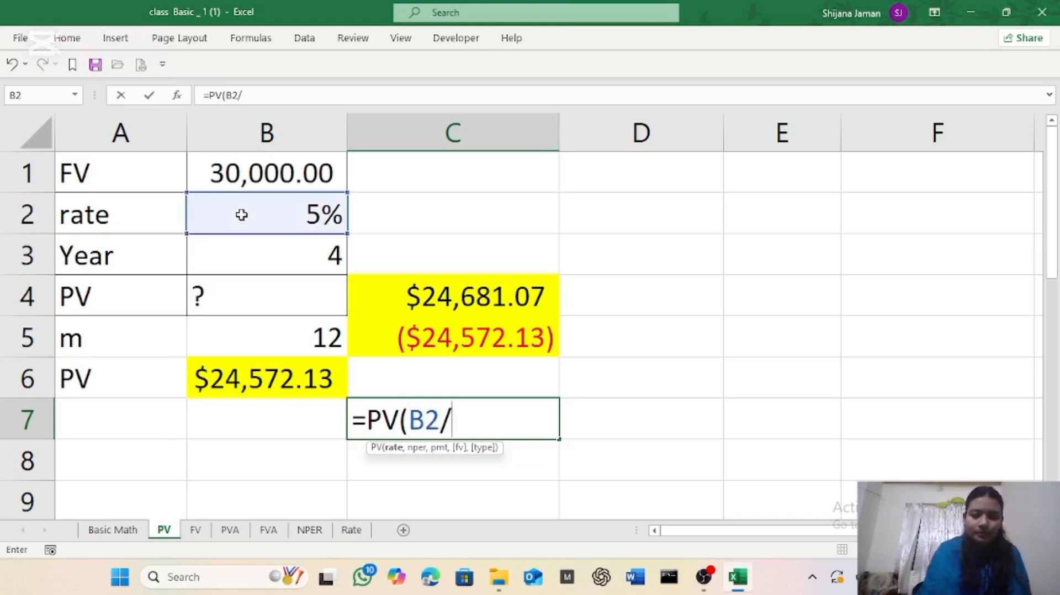
pyautogui.click(220, 339)
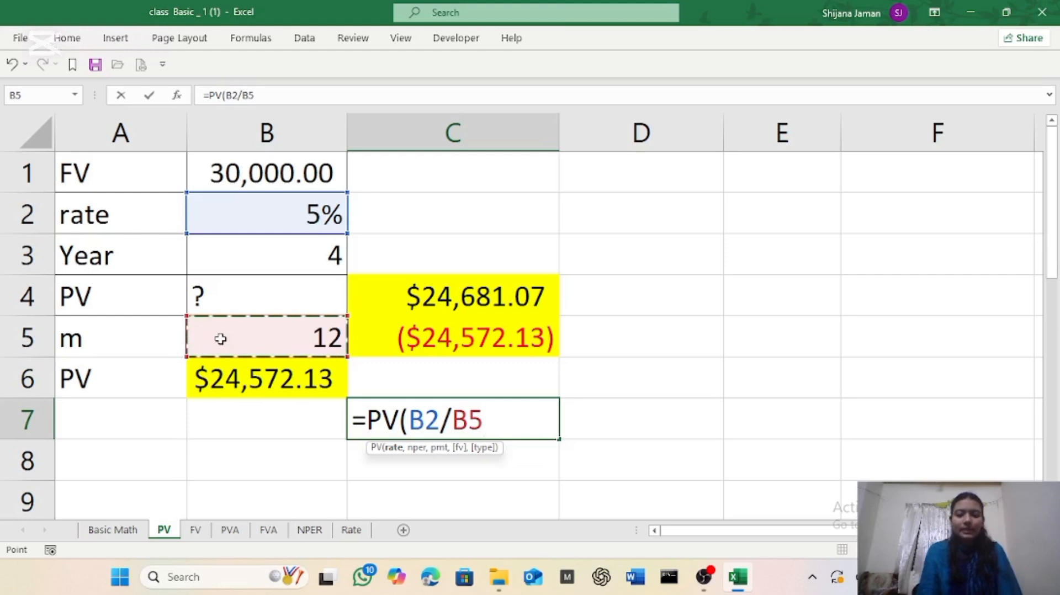
pyautogui.write(',')
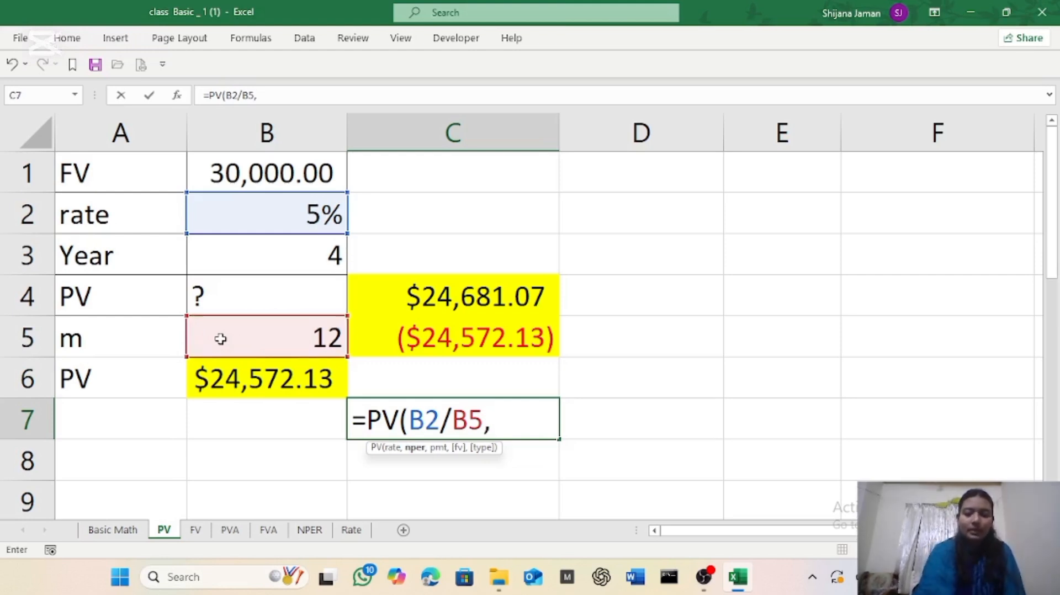
# Complete the PV formula in C7 with B3*B5 as periods, 0 as payment, -B1 as future value and 0 as type.
pyautogui.click(240, 252)
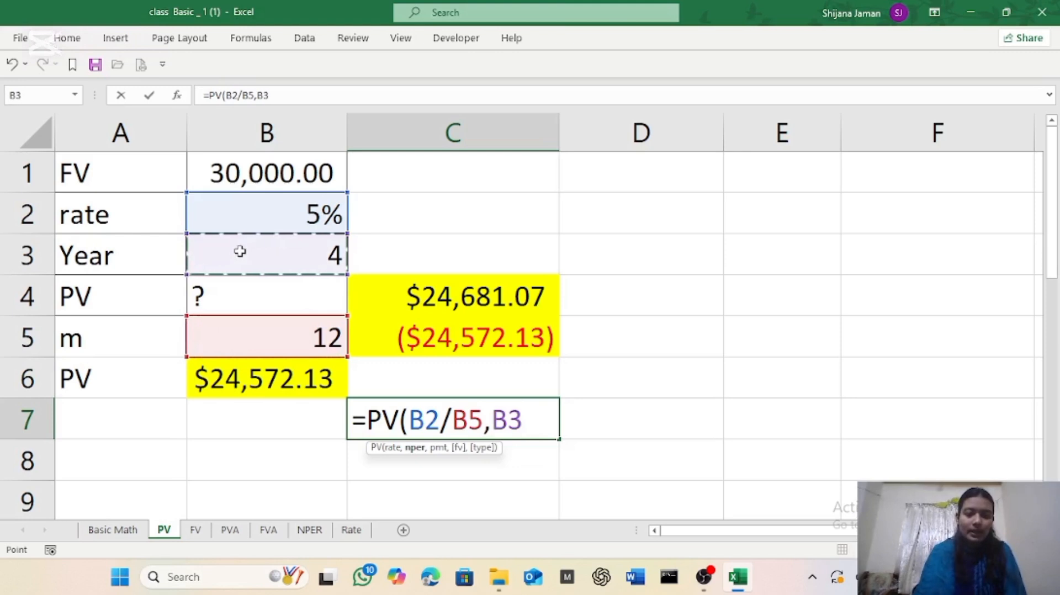
pyautogui.write('*')
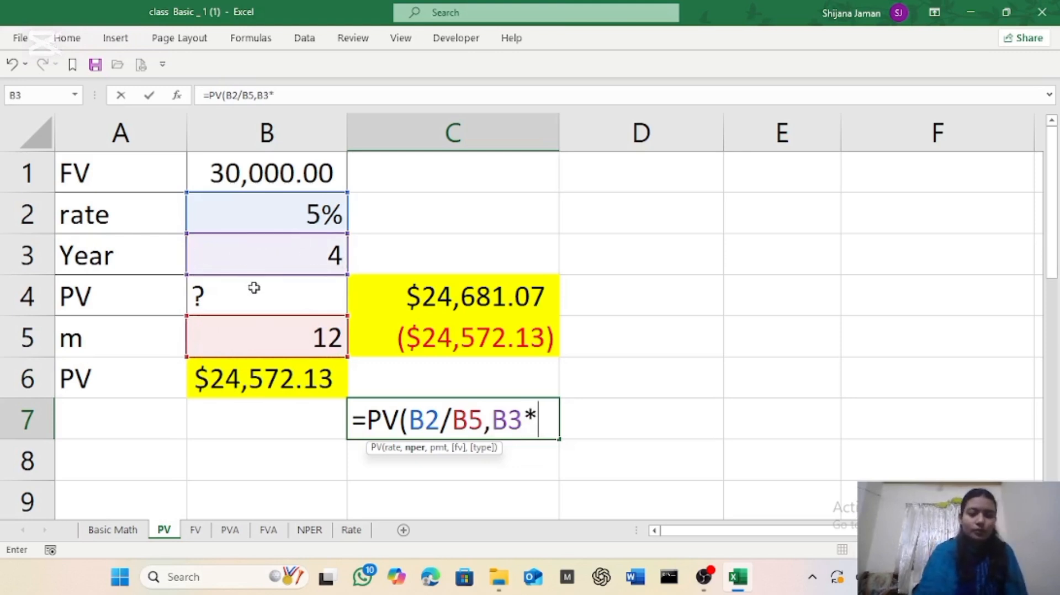
pyautogui.click(235, 333)
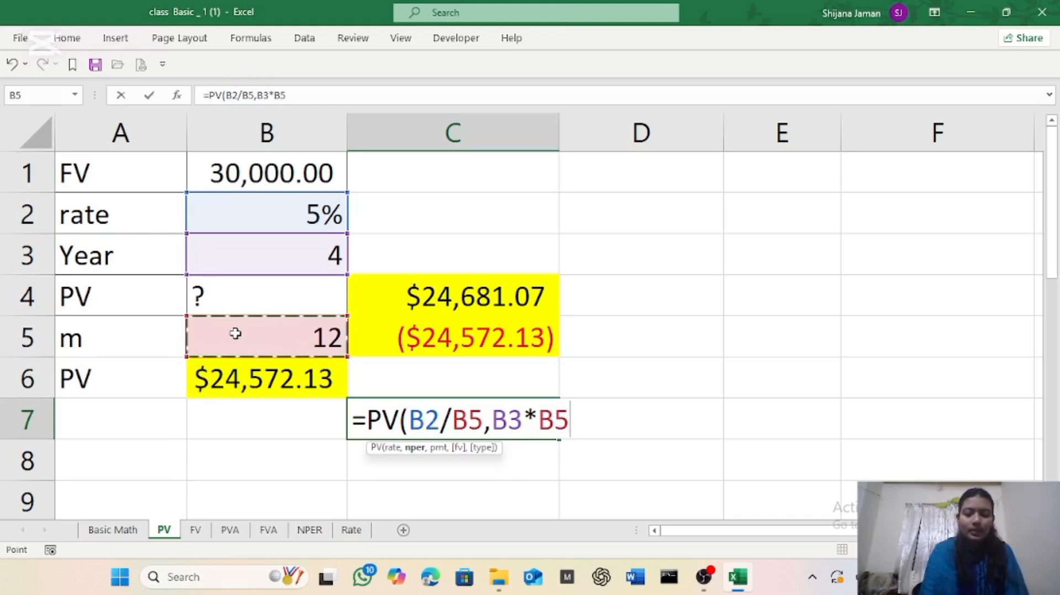
pyautogui.write(',')
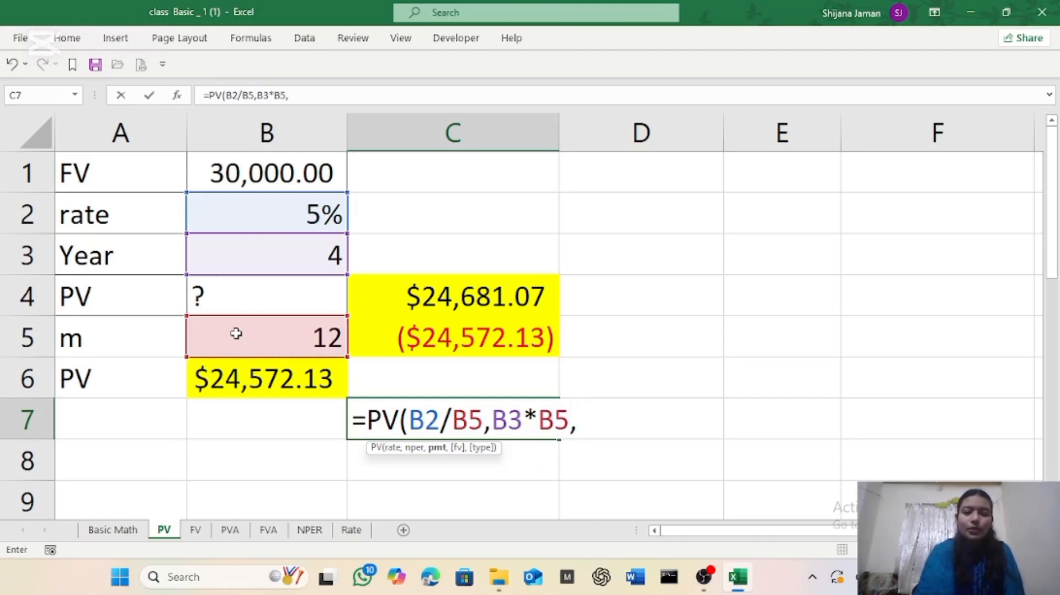
pyautogui.write('0')
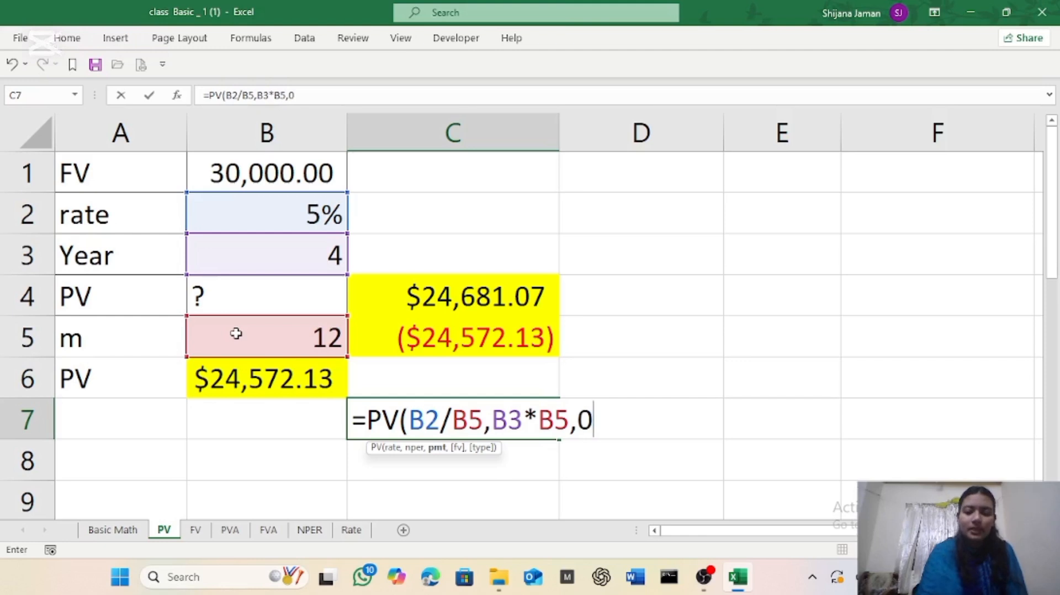
pyautogui.write(',-')
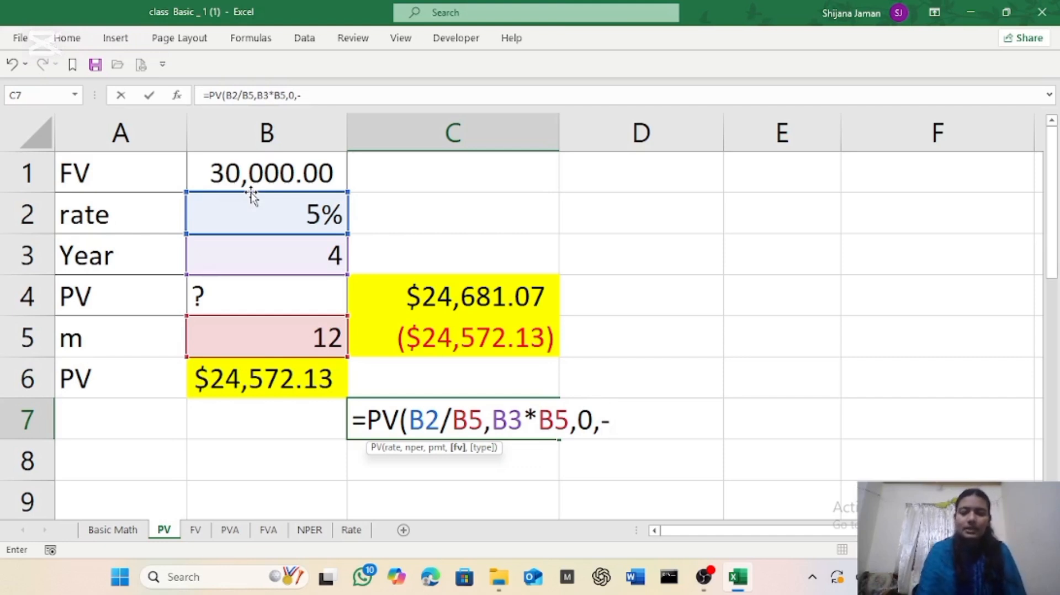
pyautogui.click(238, 175)
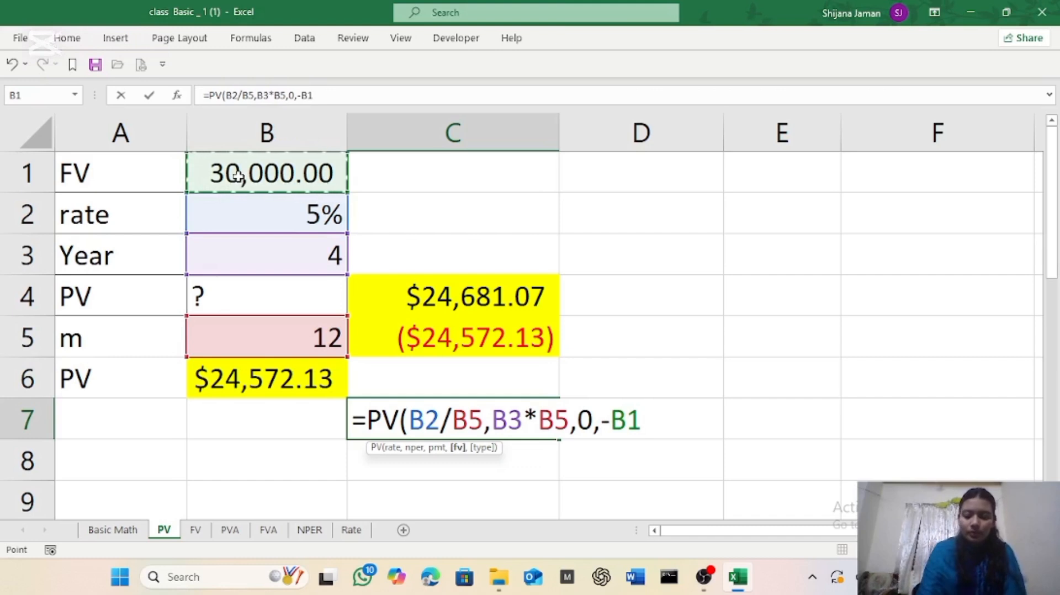
pyautogui.write(',')
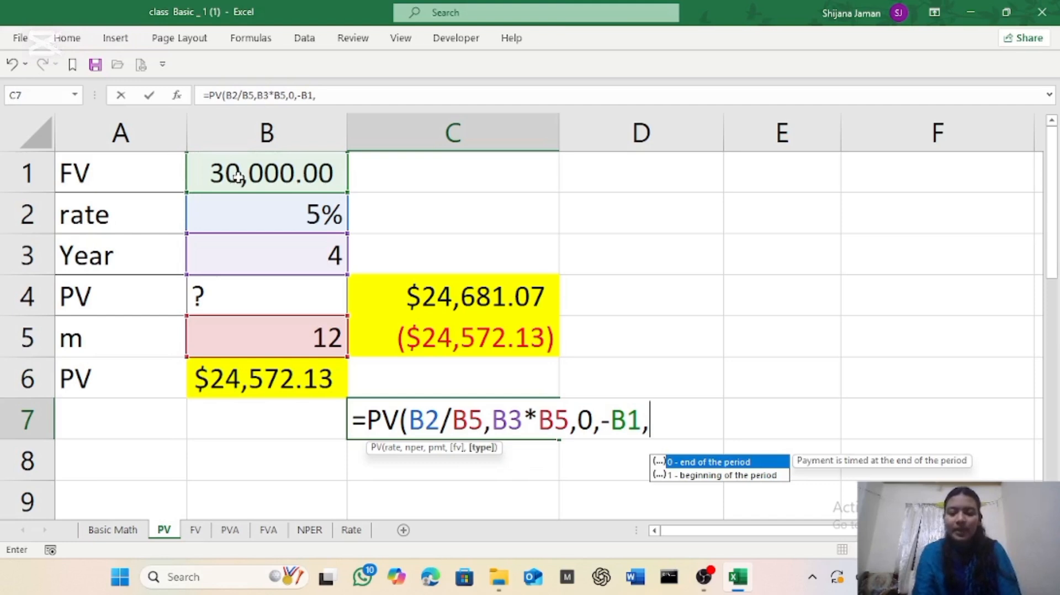
pyautogui.write('0)')
pyautogui.press('Return')
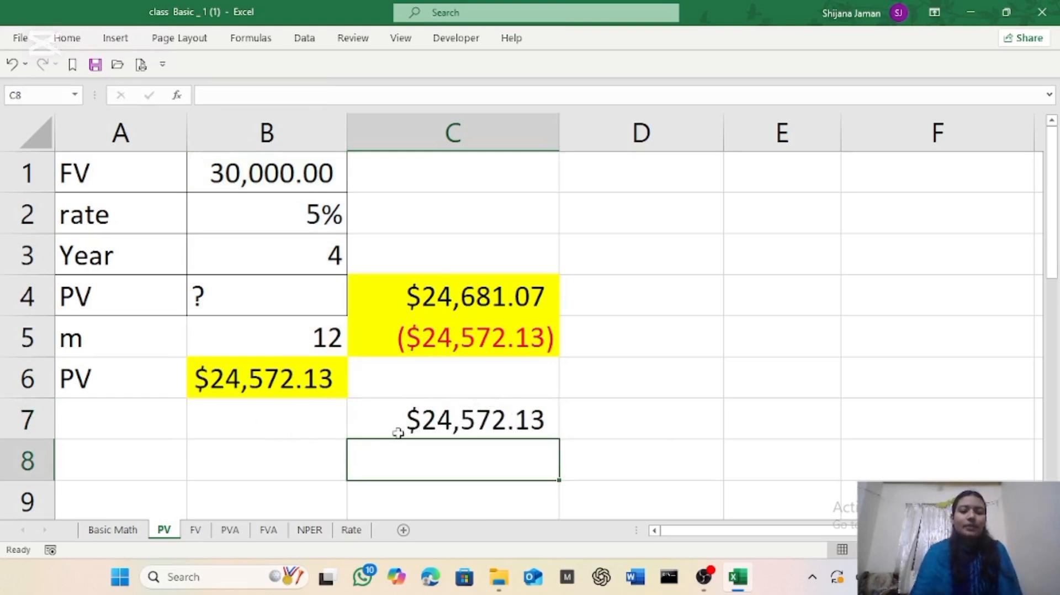
# On the FV sheet, start an FV formula in cell C7 with B2 as the rate argument.
pyautogui.click(195, 531)
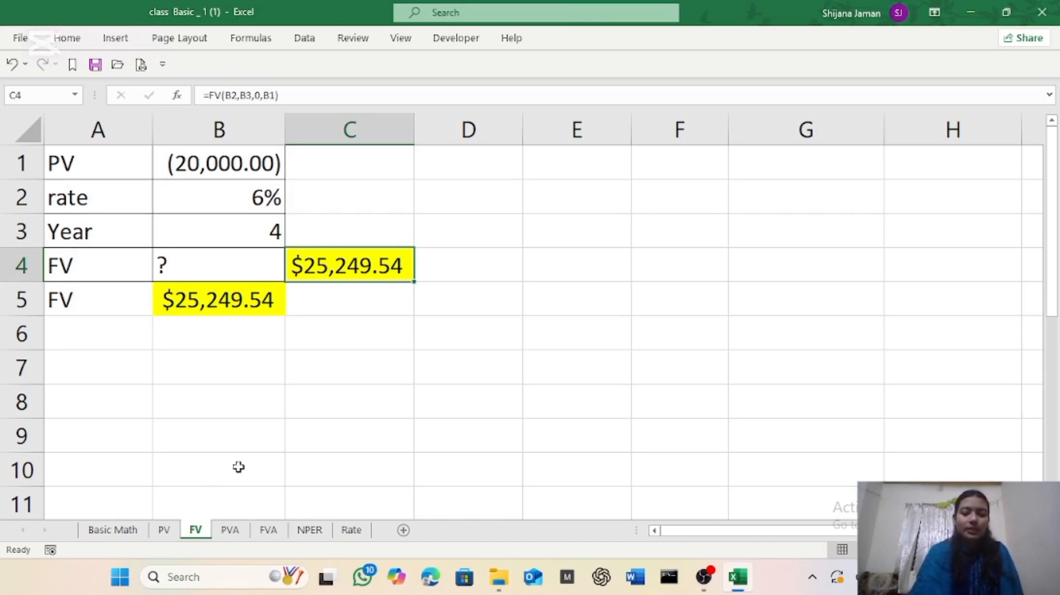
pyautogui.click(330, 371)
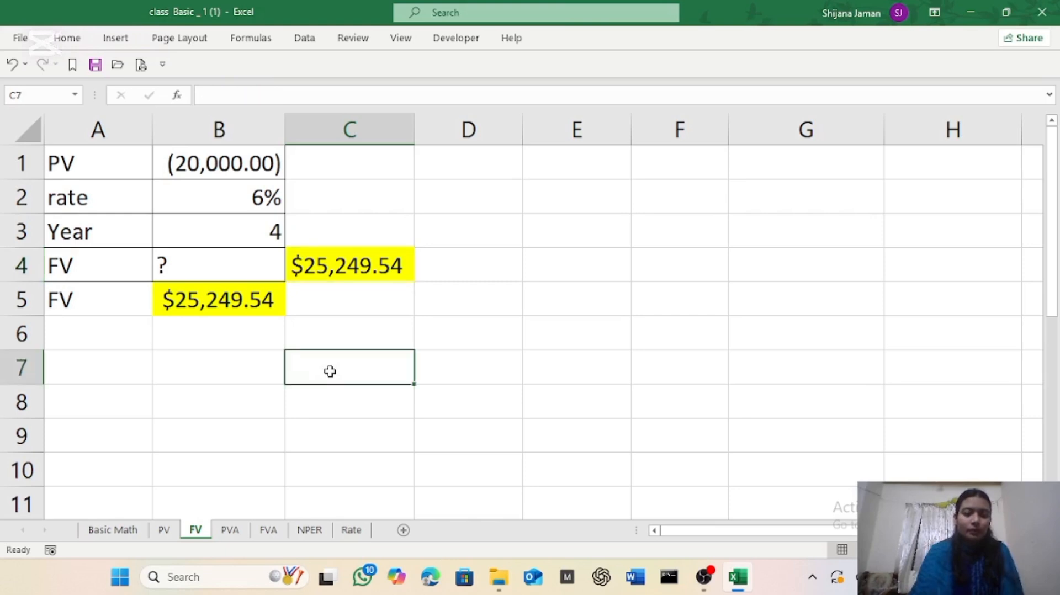
pyautogui.write('=')
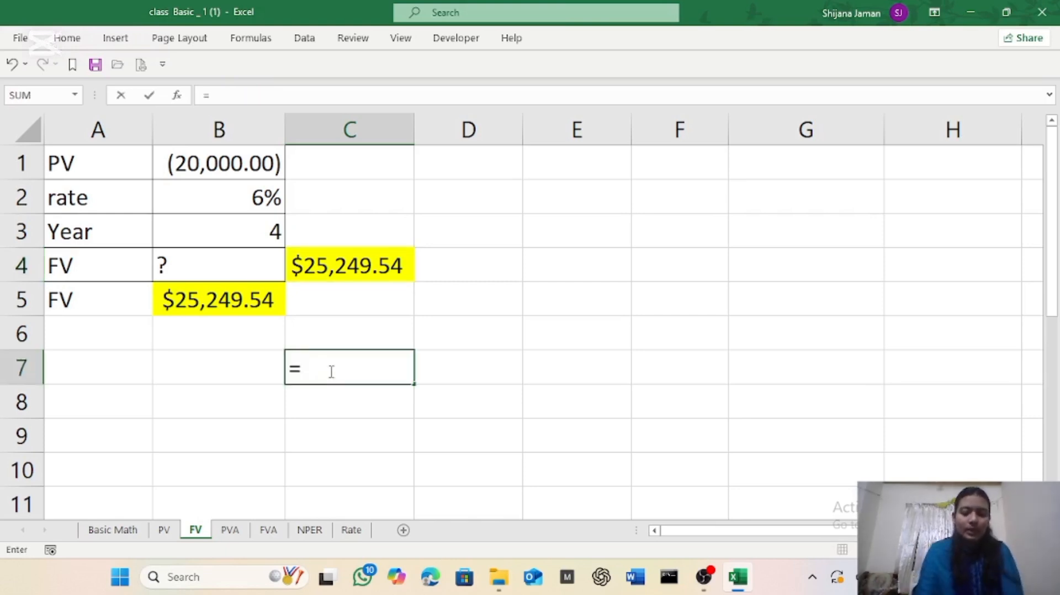
pyautogui.write('fv')
pyautogui.press('Tab')
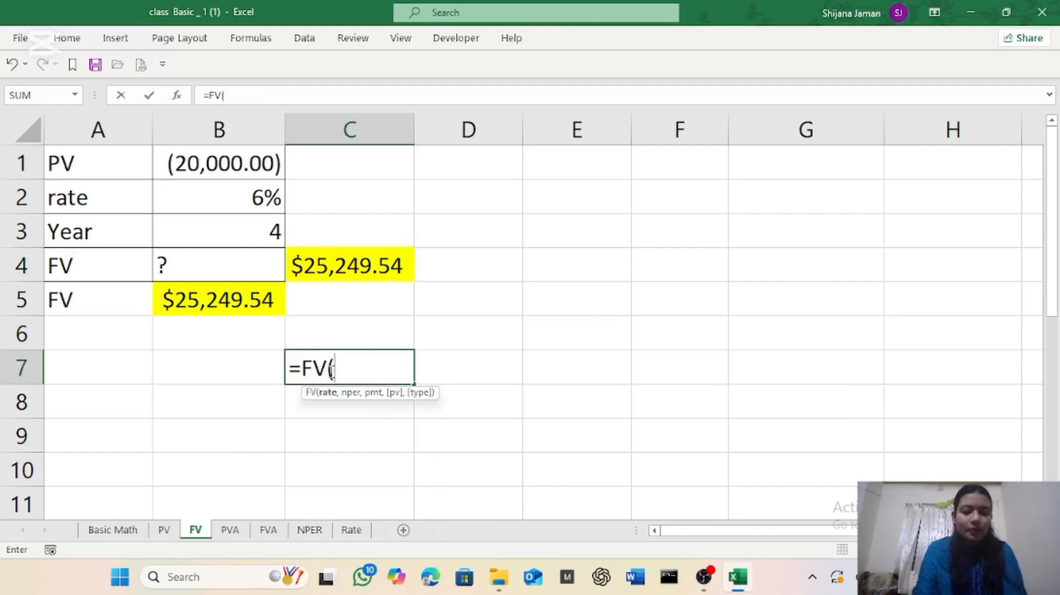
pyautogui.click(206, 194)
pyautogui.write(',')
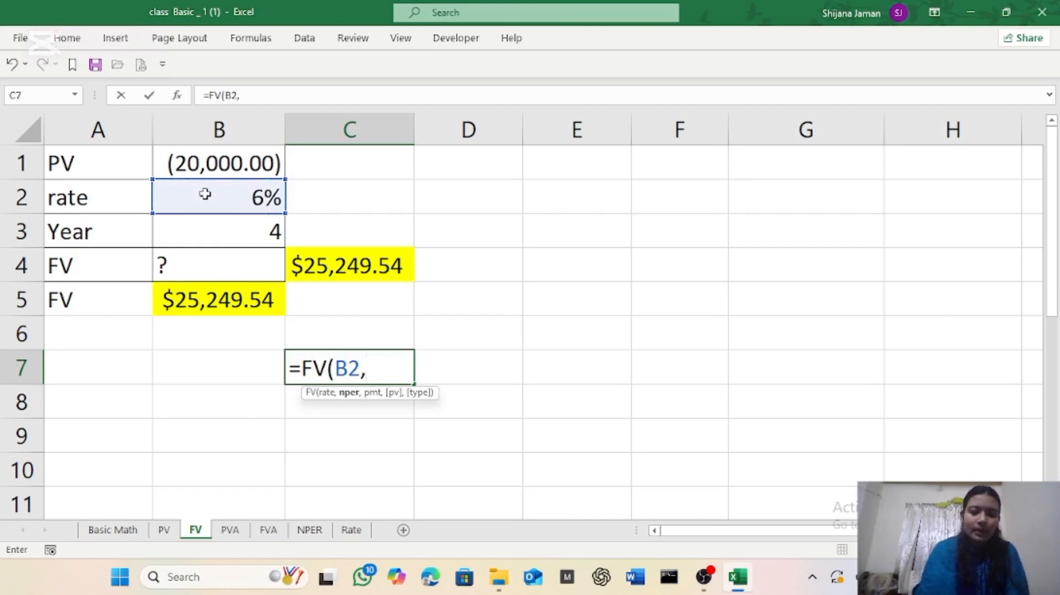
# Complete the FV formula in C7 with B3 as periods, 0 as payment, B1 as present value and 0 as type.
pyautogui.click(210, 237)
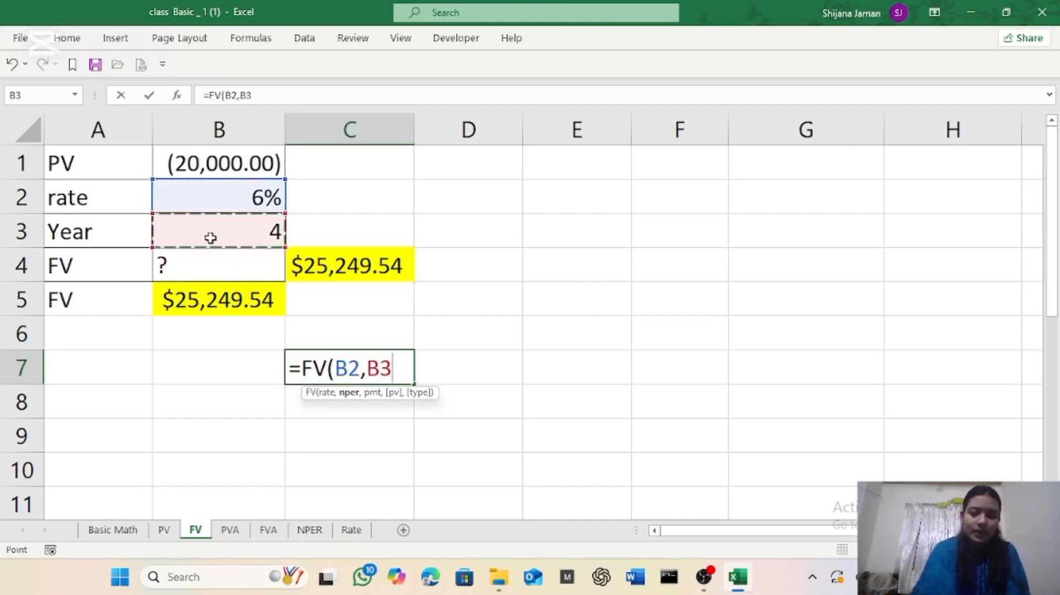
pyautogui.write(',')
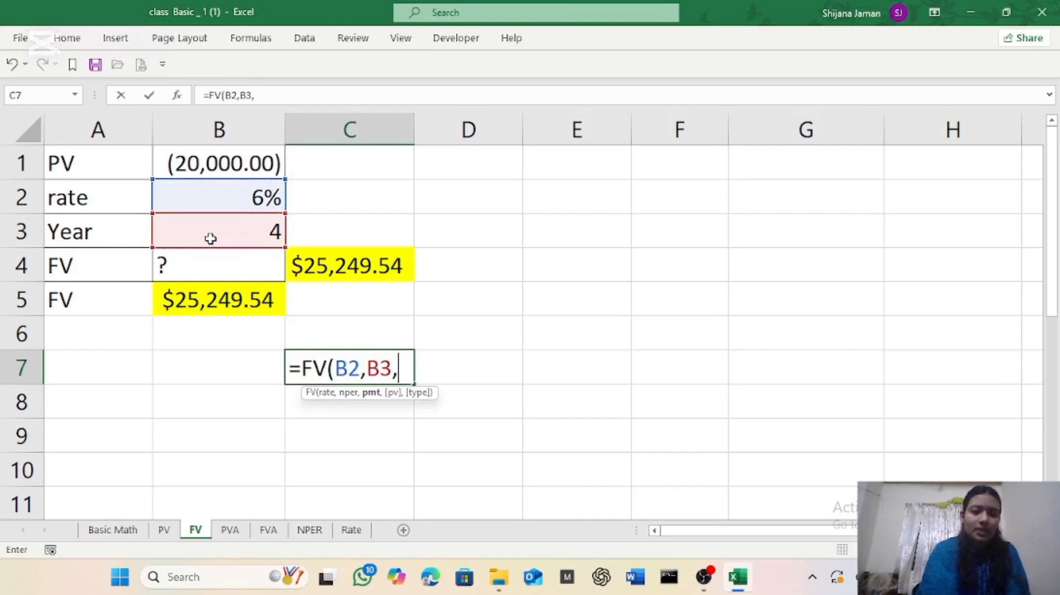
pyautogui.write('0')
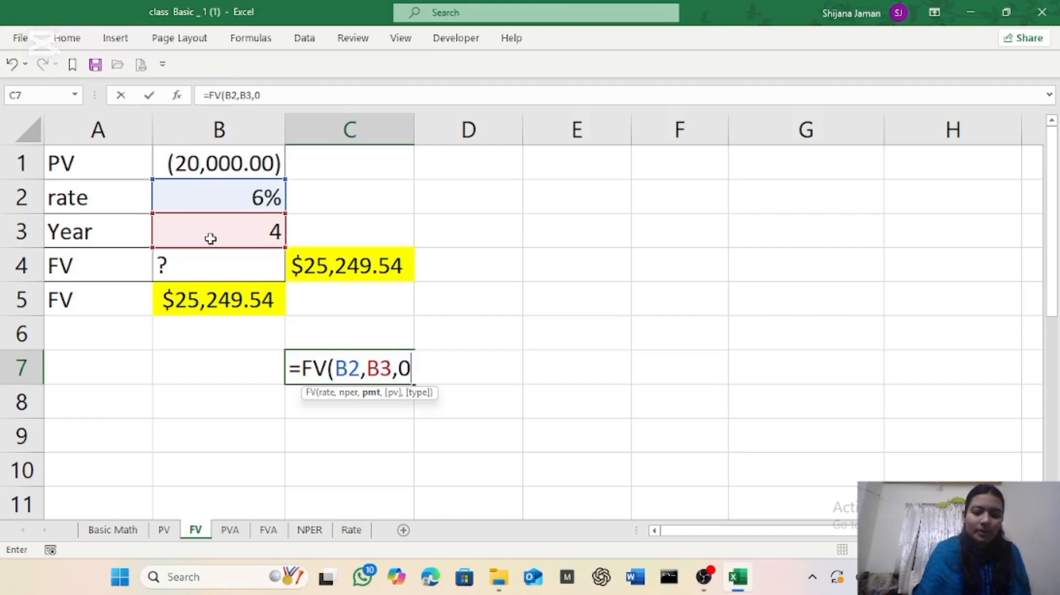
pyautogui.write(',')
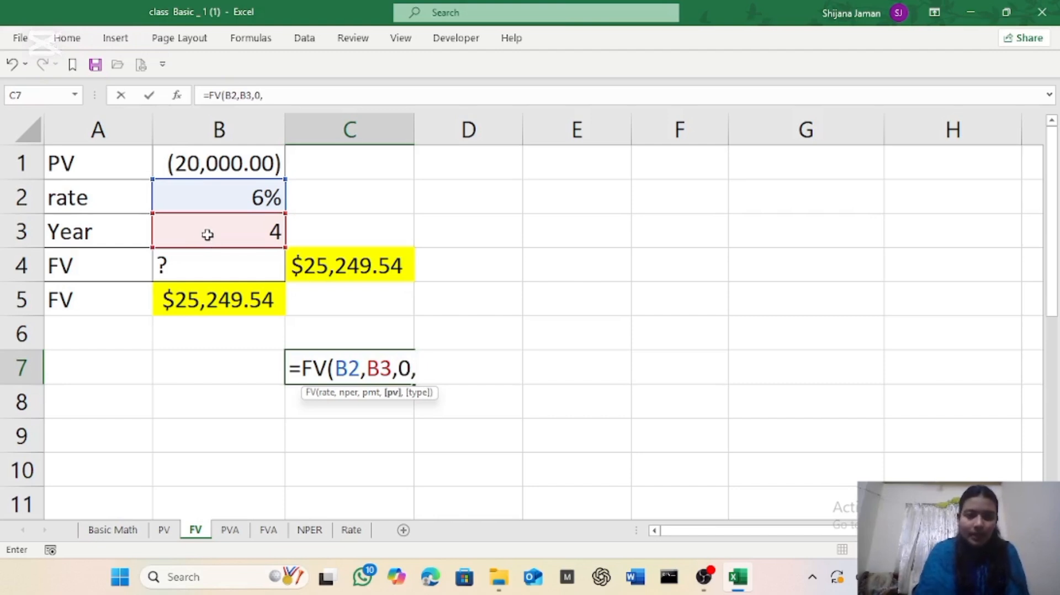
pyautogui.click(169, 164)
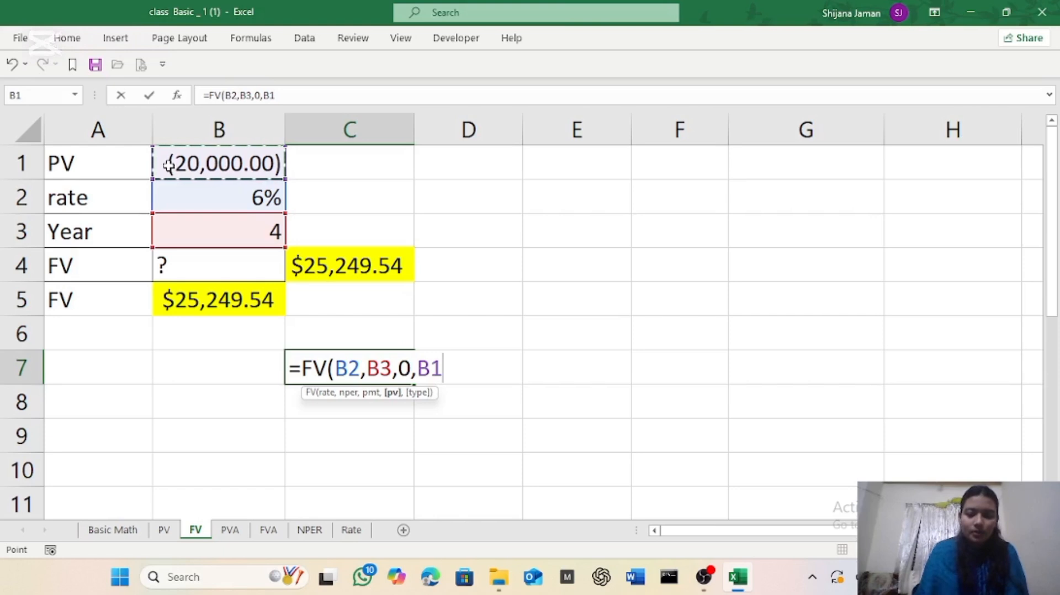
pyautogui.write(',')
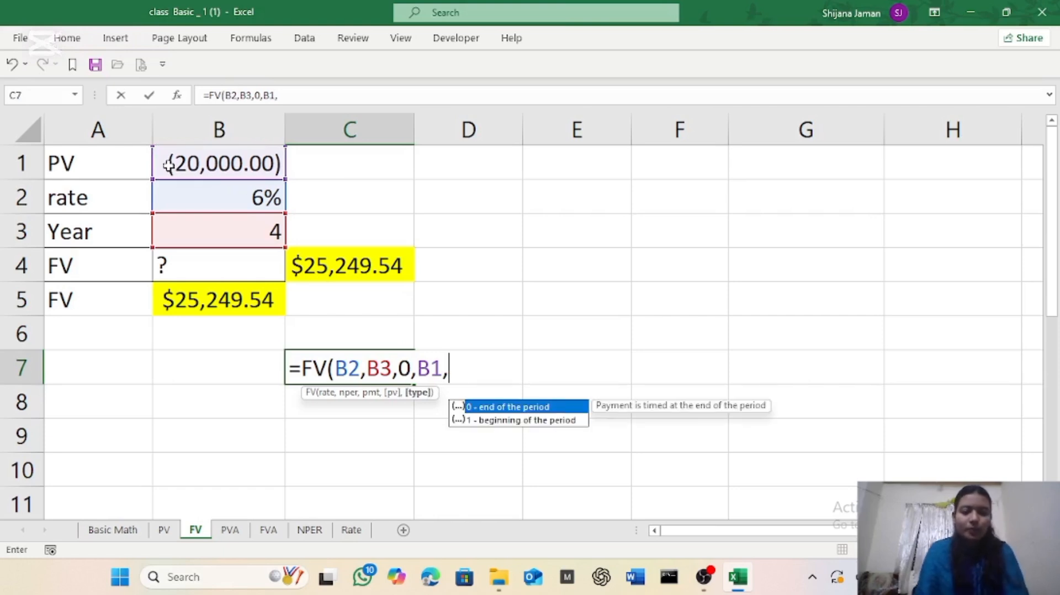
pyautogui.write('0)')
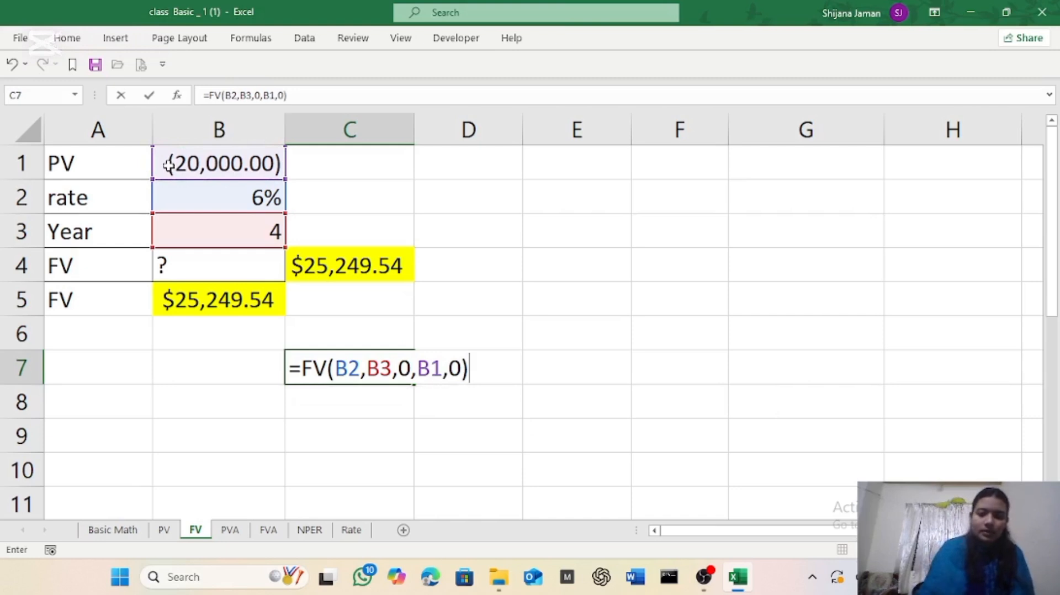
pyautogui.press('Return')
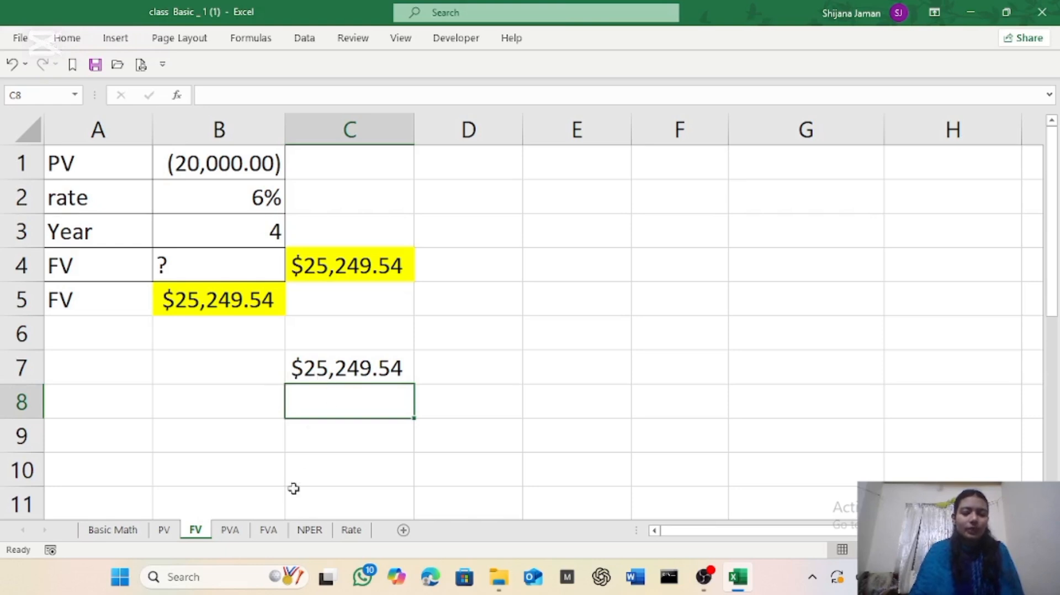
# On the PVA sheet, start a PV formula in cell C8 with B3/B5 as the rate argument.
pyautogui.click(225, 532)
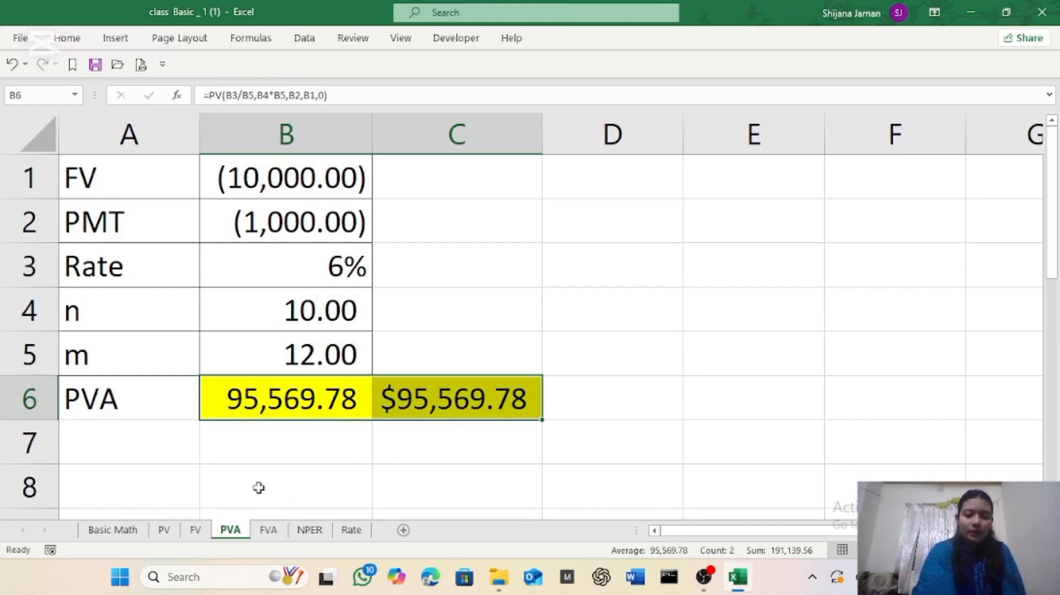
pyautogui.click(409, 487)
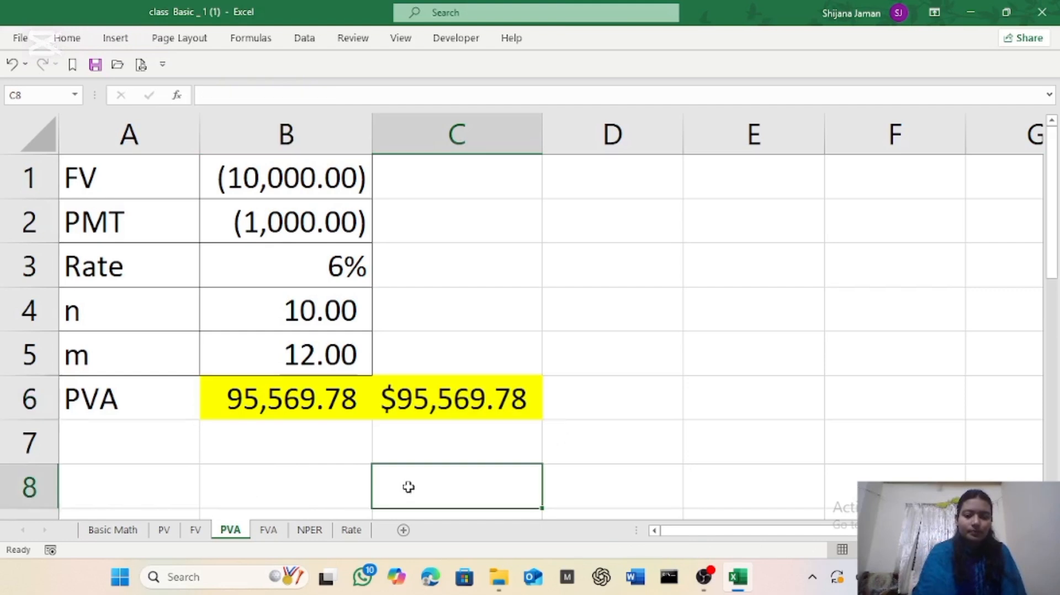
pyautogui.write('=')
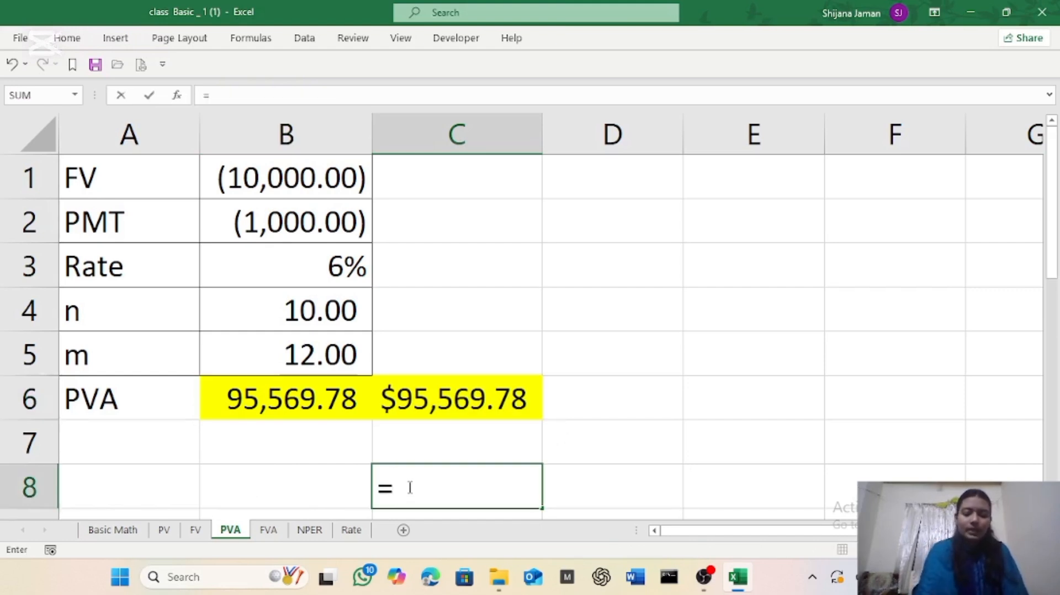
pyautogui.write('pv(')
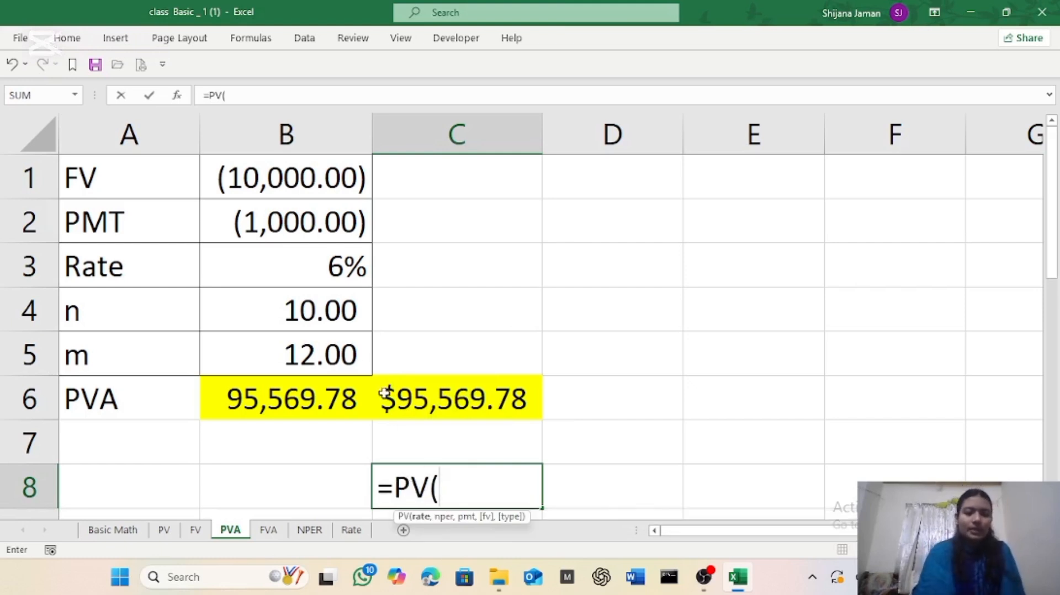
pyautogui.click(300, 275)
pyautogui.write('/')
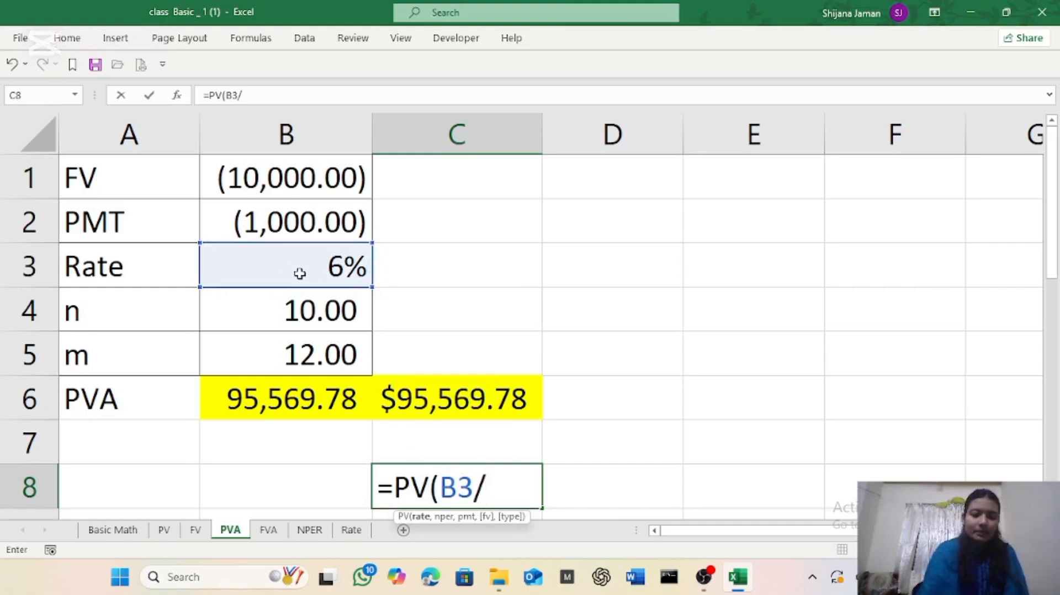
pyautogui.click(286, 354)
pyautogui.write(',')
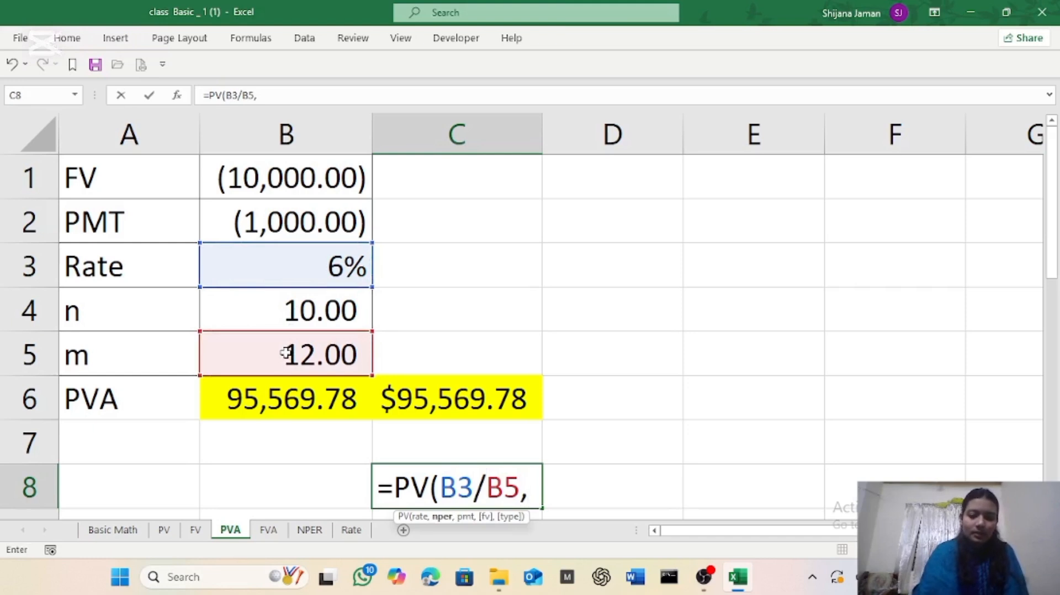
# Complete the PV formula in C8 with B4*B5 as periods, B2 as payment, B1 as future value and 0 as type.
pyautogui.click(241, 309)
pyautogui.write('*')
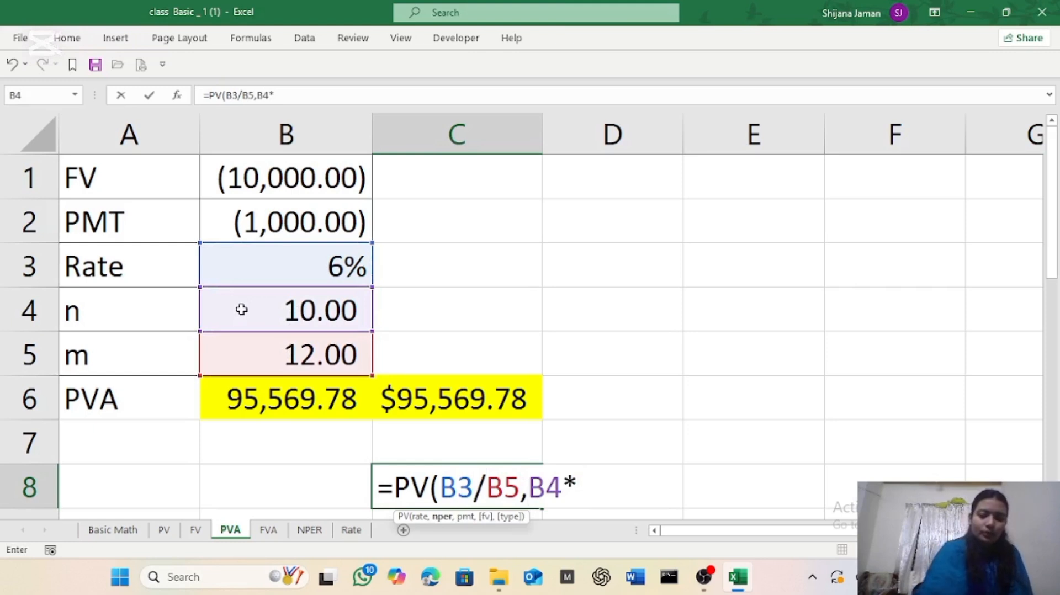
pyautogui.click(221, 353)
pyautogui.write(',')
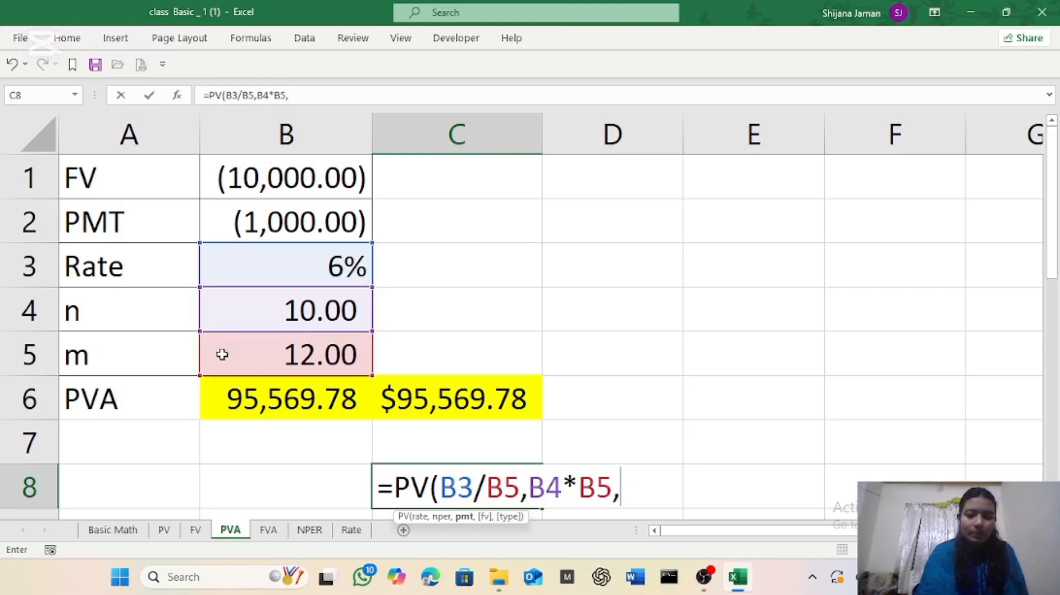
pyautogui.click(220, 221)
pyautogui.write(',')
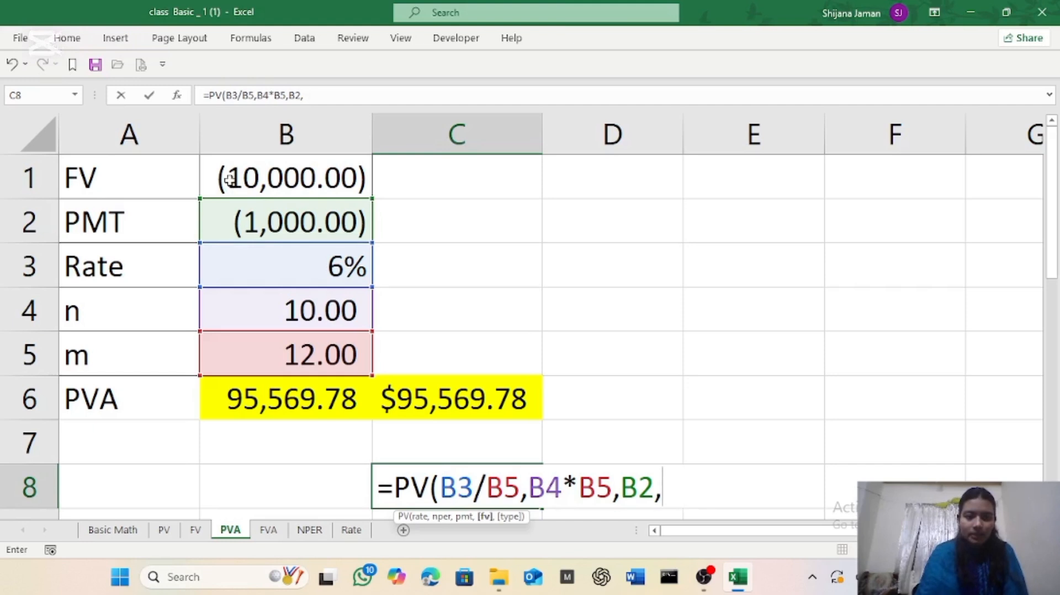
pyautogui.click(230, 178)
pyautogui.write(',0')
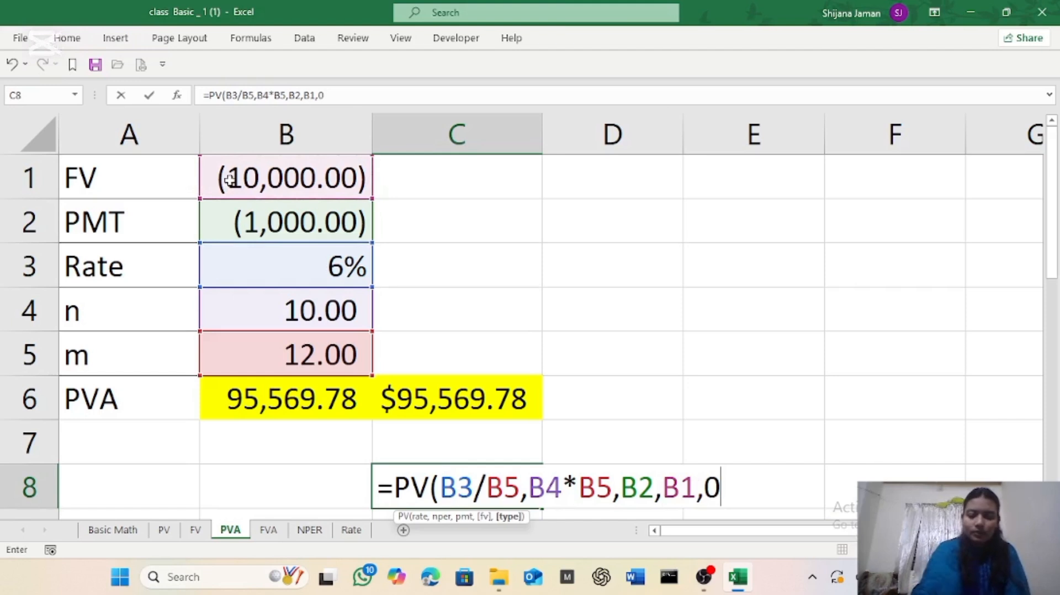
pyautogui.write(')')
pyautogui.press('Return')
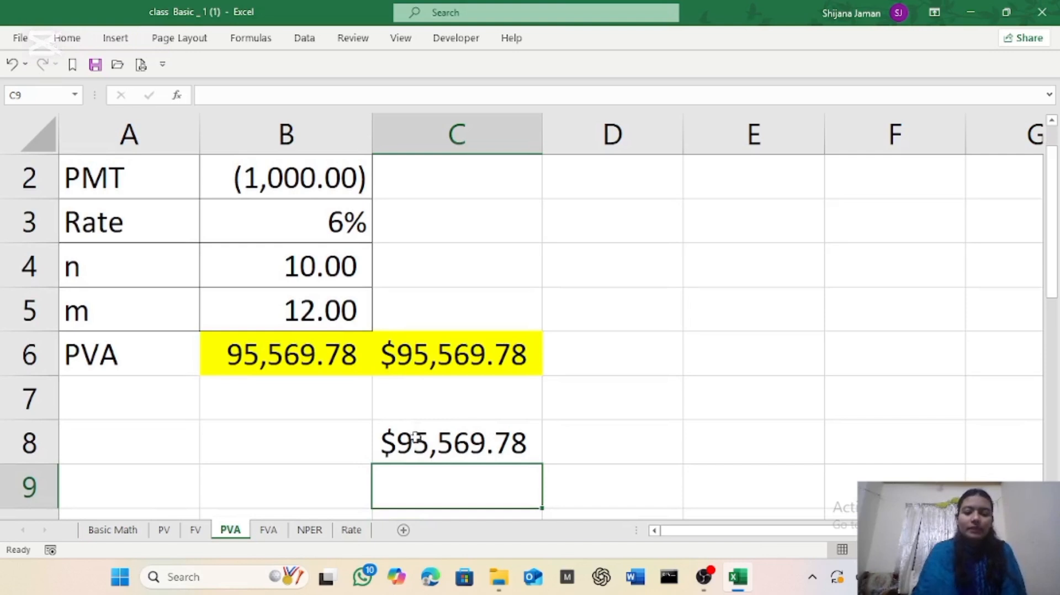
# On the FVA sheet, start an FV formula in cell B8 with B2 as the rate argument.
pyautogui.click(269, 532)
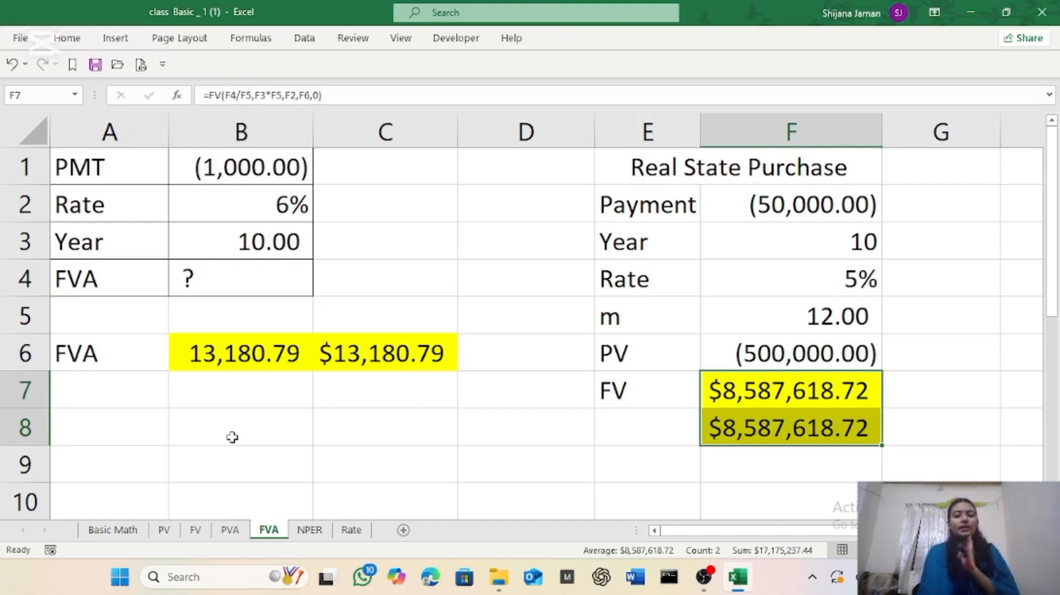
pyautogui.click(232, 437)
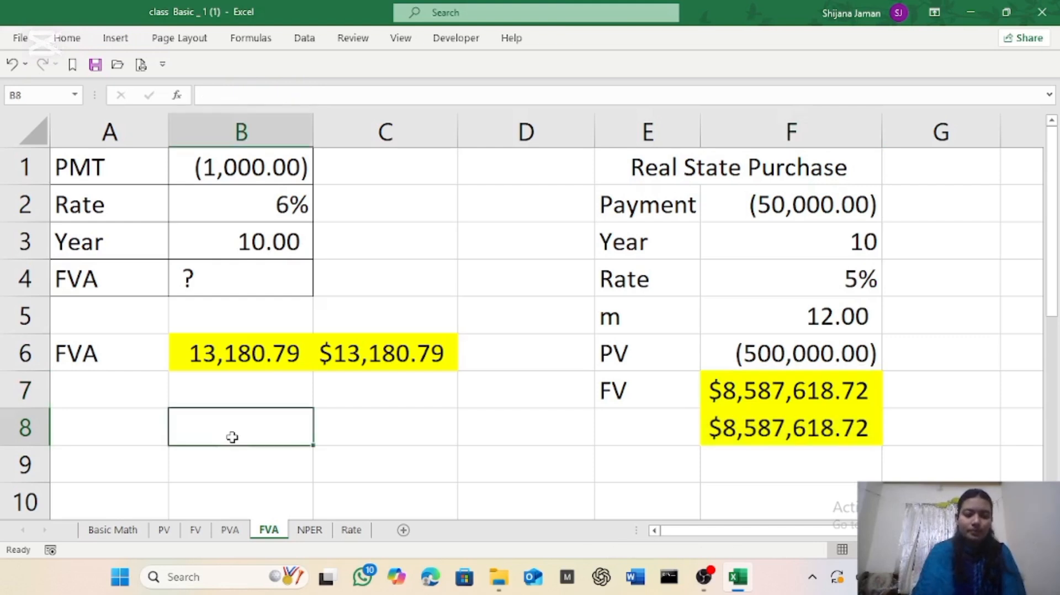
pyautogui.write('=fv')
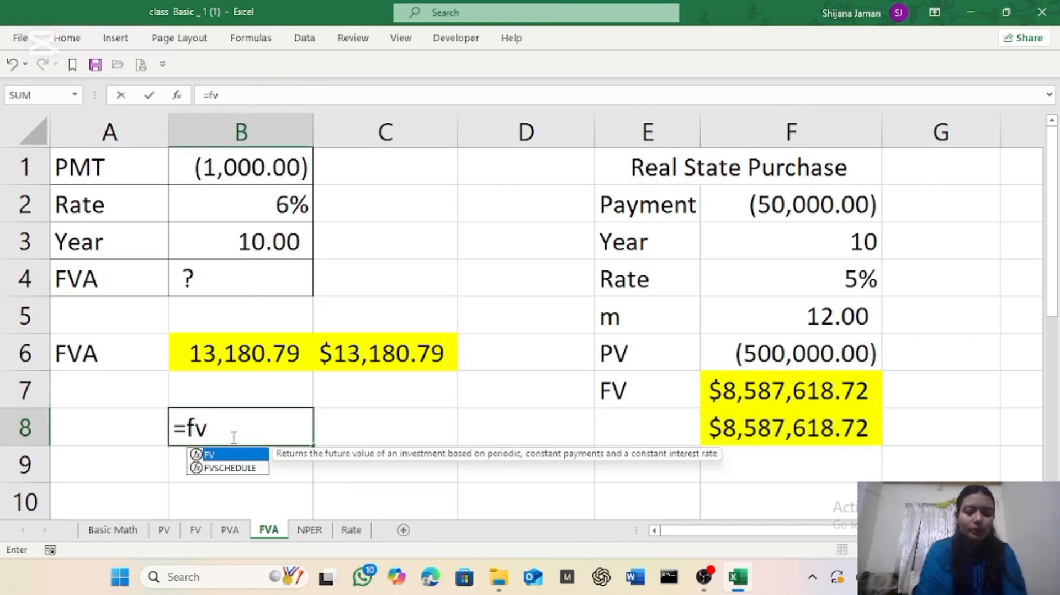
pyautogui.press('Tab')
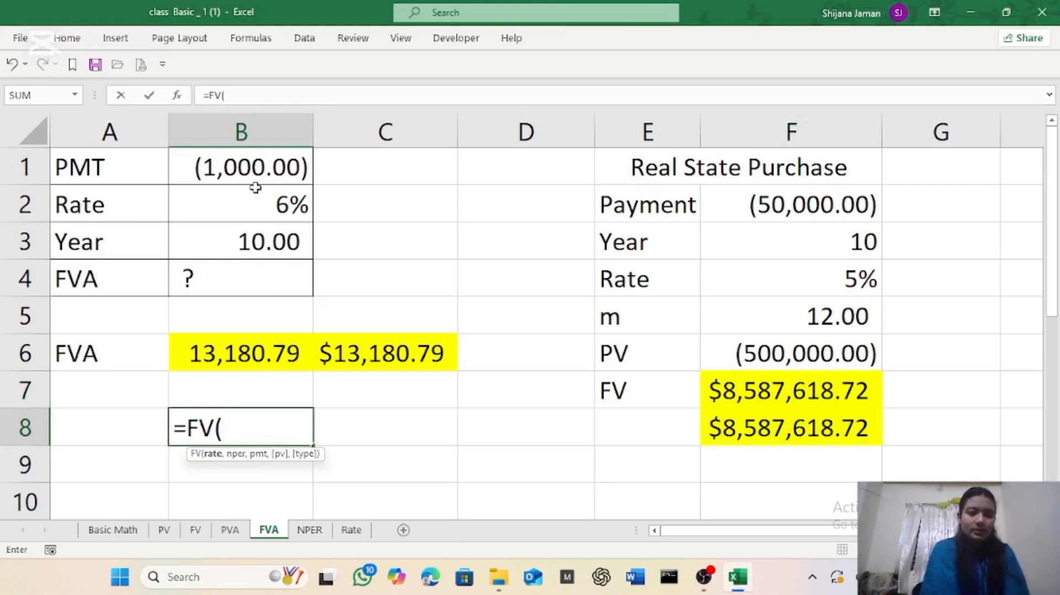
pyautogui.click(246, 204)
pyautogui.write(',')
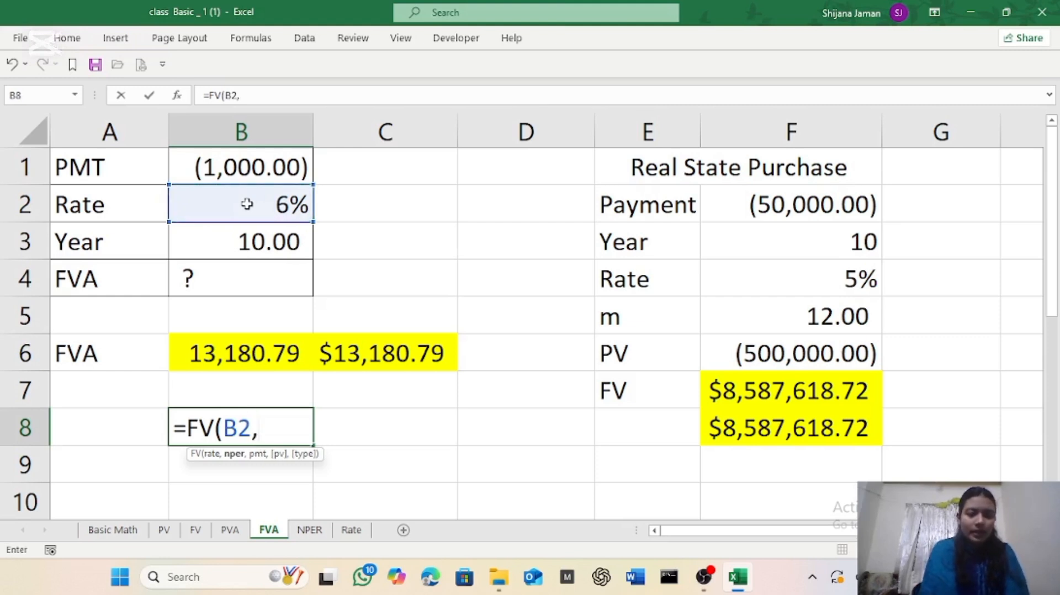
# Complete the FV formula in B8 with B3 as periods, B1 as payment, 0 as present value and 0 as type.
pyautogui.click(239, 244)
pyautogui.write(',')
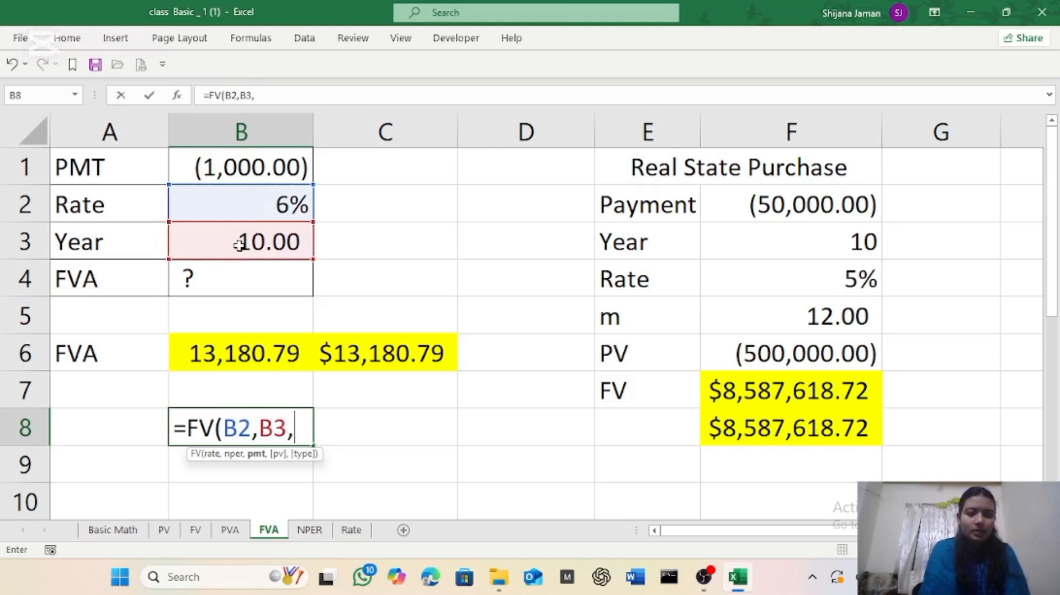
pyautogui.click(264, 163)
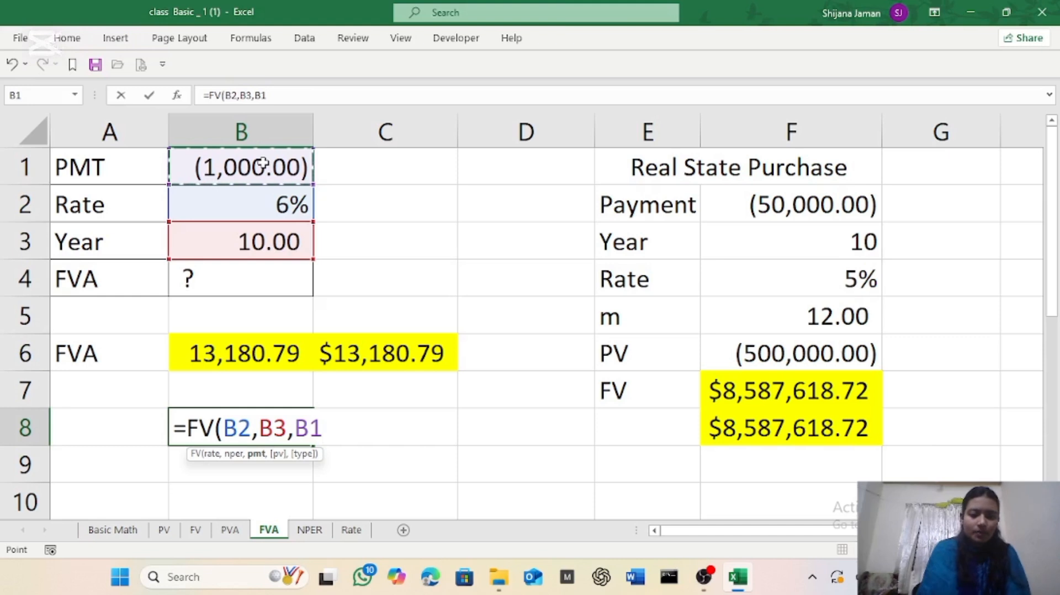
pyautogui.write(',')
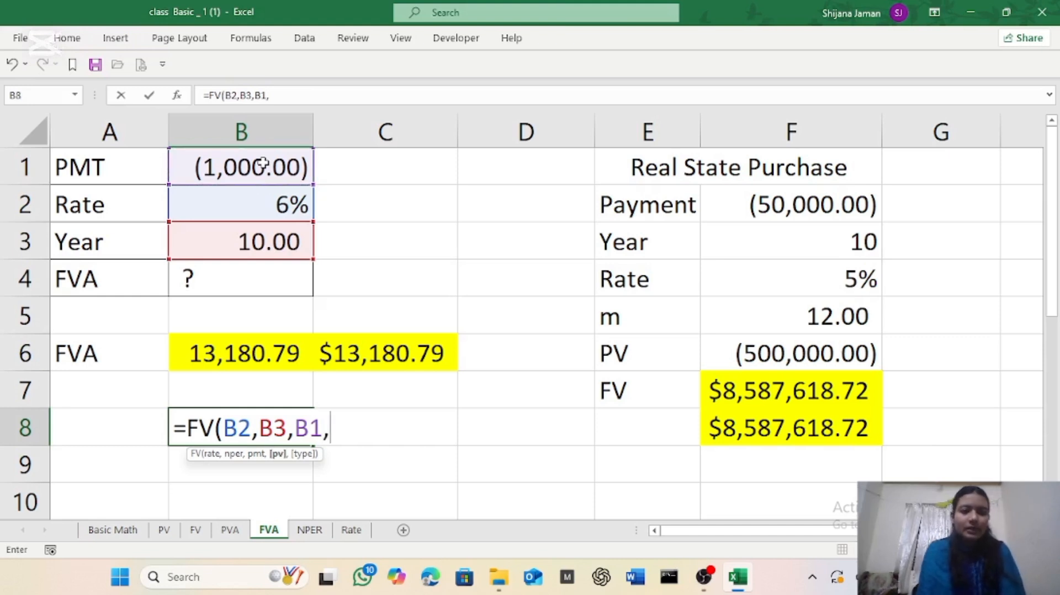
pyautogui.write('0,')
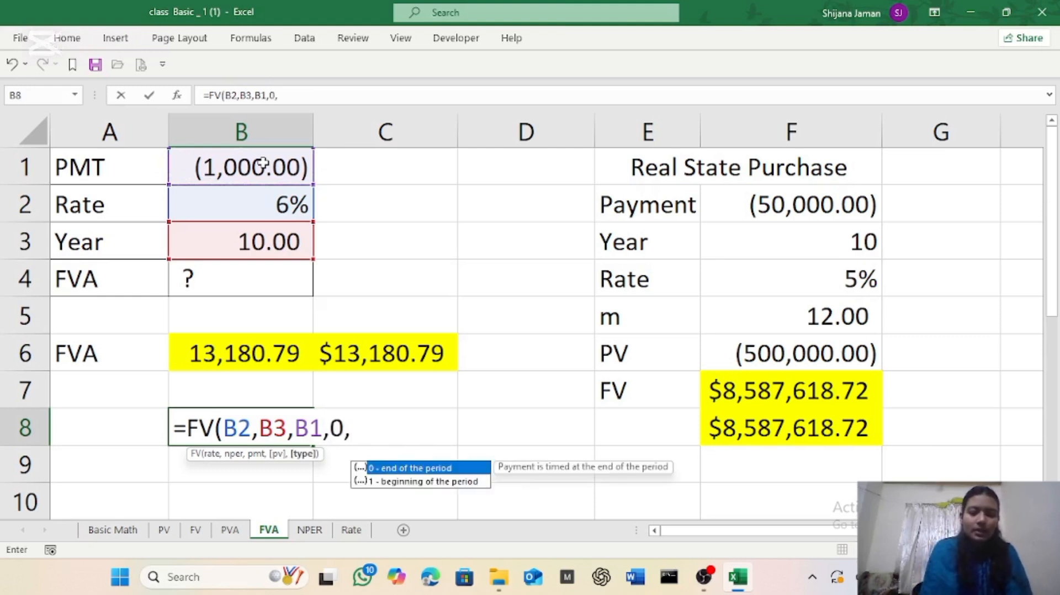
pyautogui.write('0')
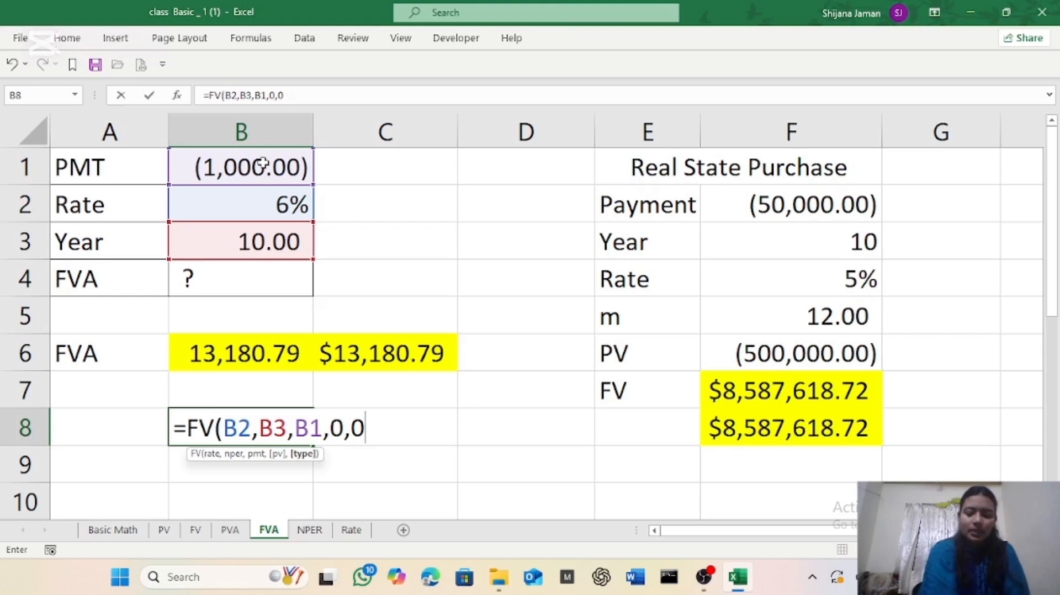
pyautogui.write(')')
pyautogui.press('Return')
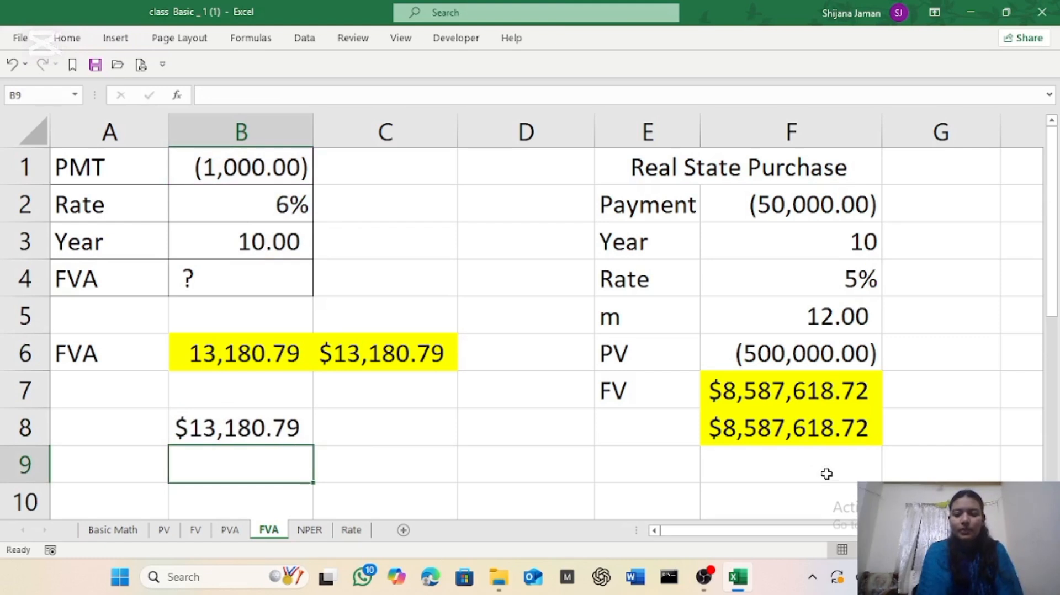
# Start an FV formula in cell F9 for the Real State Purchase table with F4/F5 as the rate argument.
pyautogui.click(755, 467)
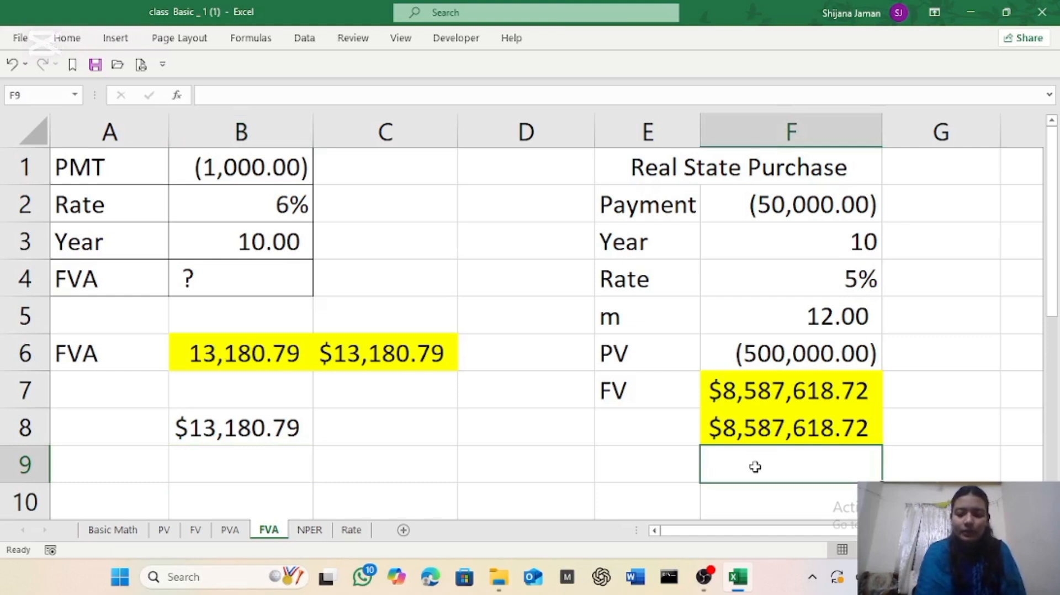
pyautogui.write('=fv')
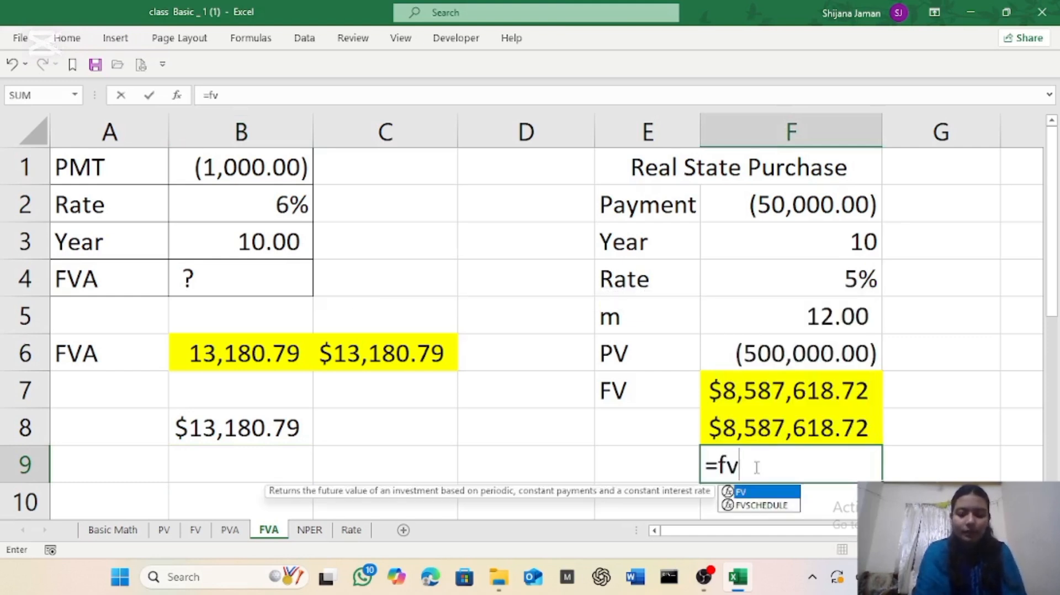
pyautogui.press('Tab')
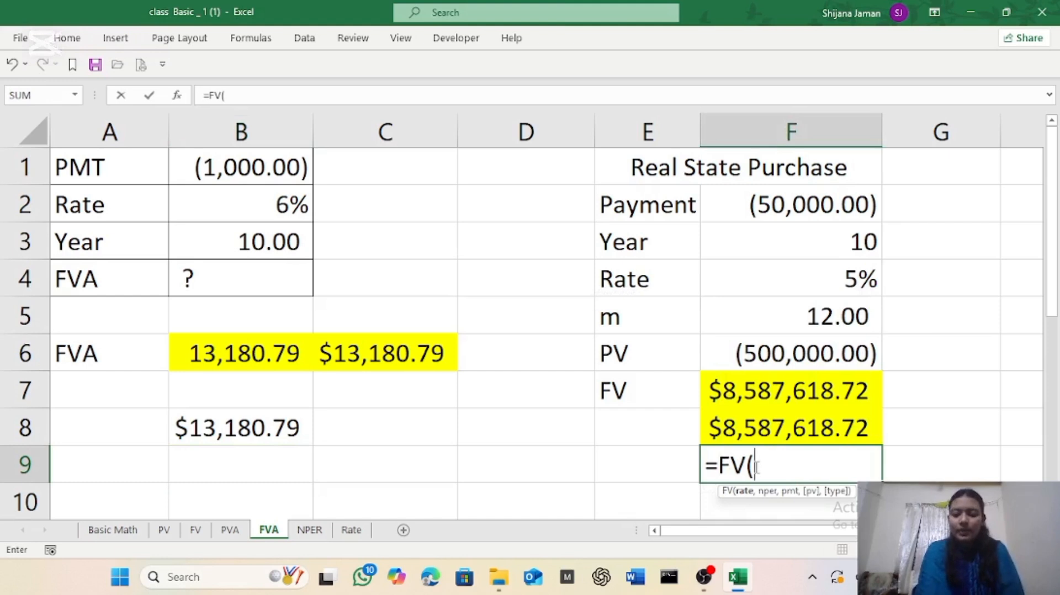
pyautogui.click(863, 279)
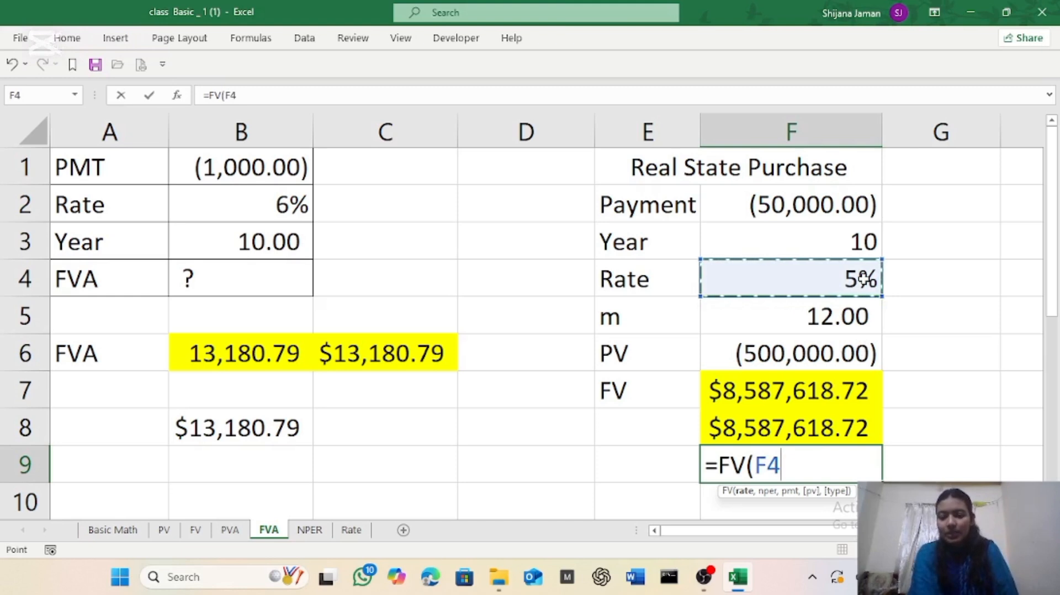
pyautogui.write('/')
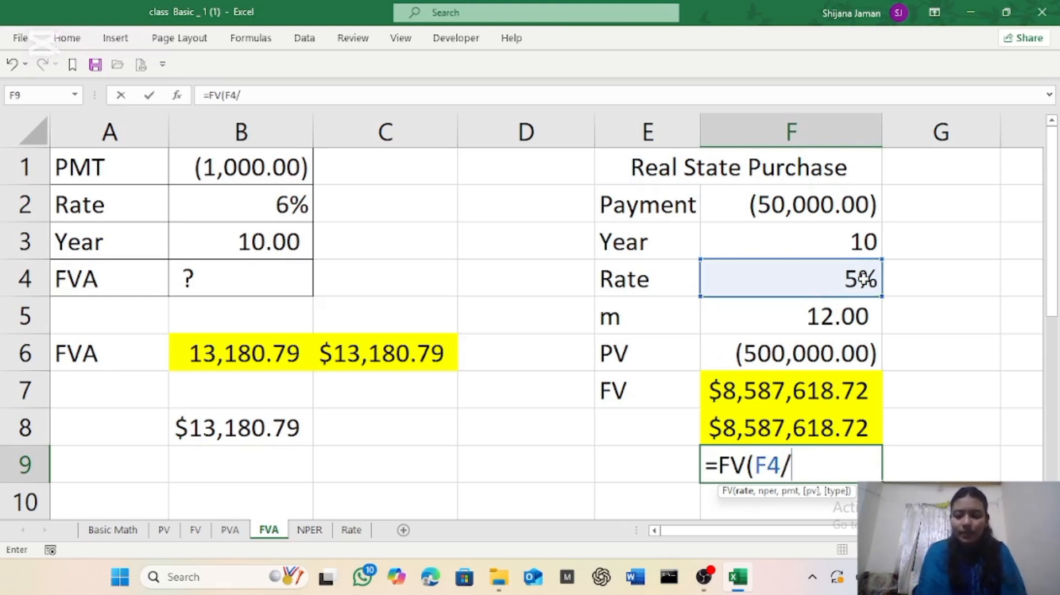
pyautogui.click(840, 321)
pyautogui.write(',')
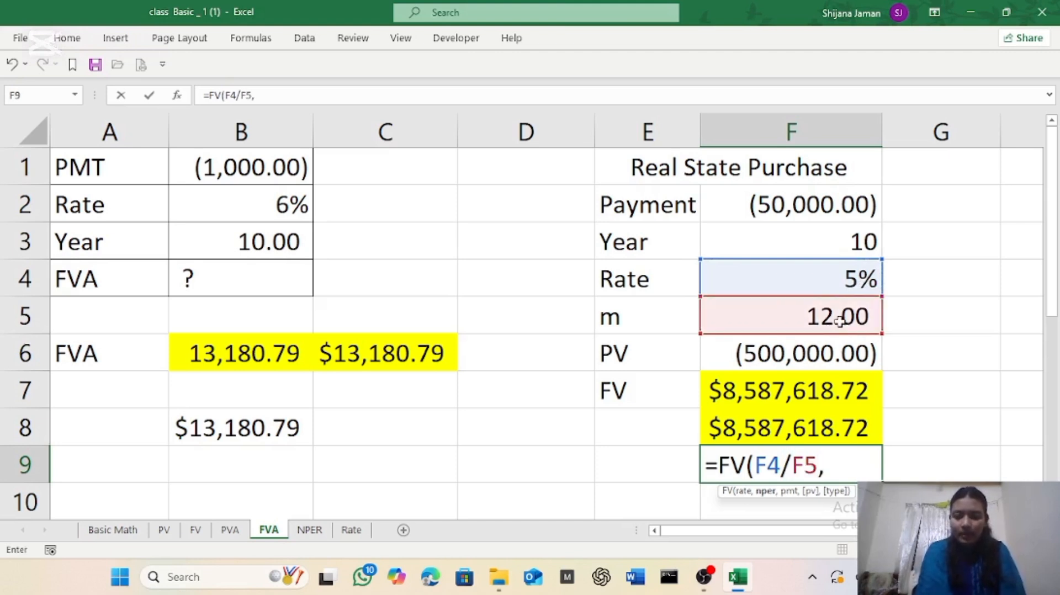
# Complete the FV formula in F9 with F3*F5 as periods, F2 as payment, F6 as present value and 0 as type.
pyautogui.click(812, 241)
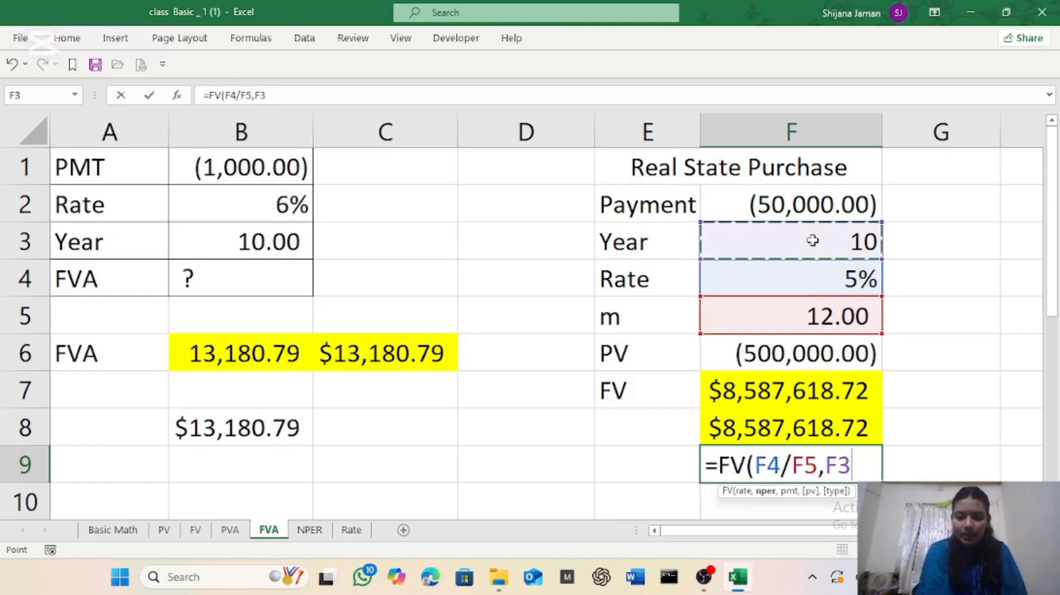
pyautogui.write('*')
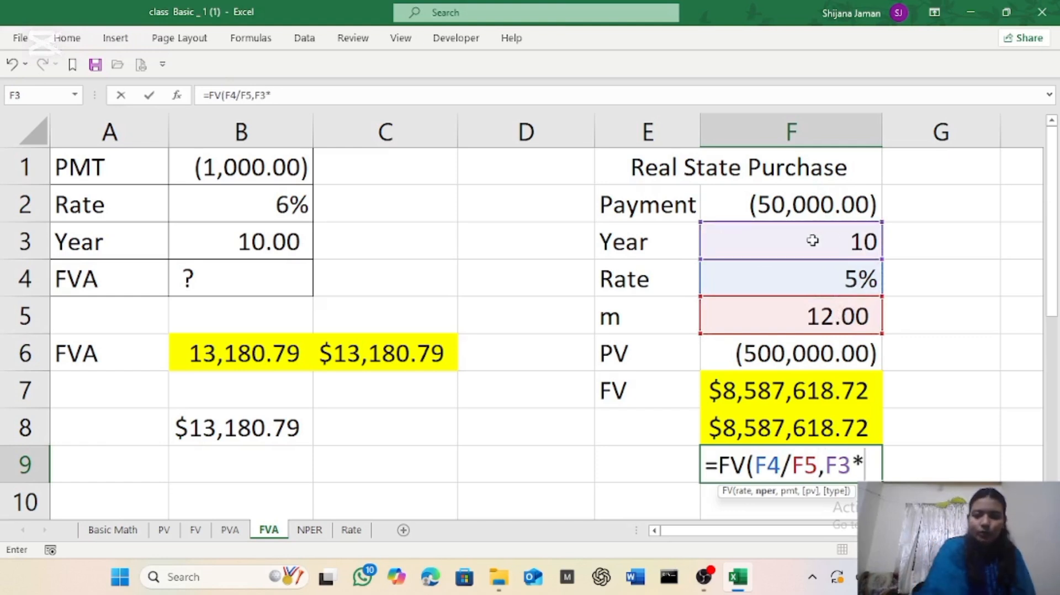
pyautogui.click(783, 316)
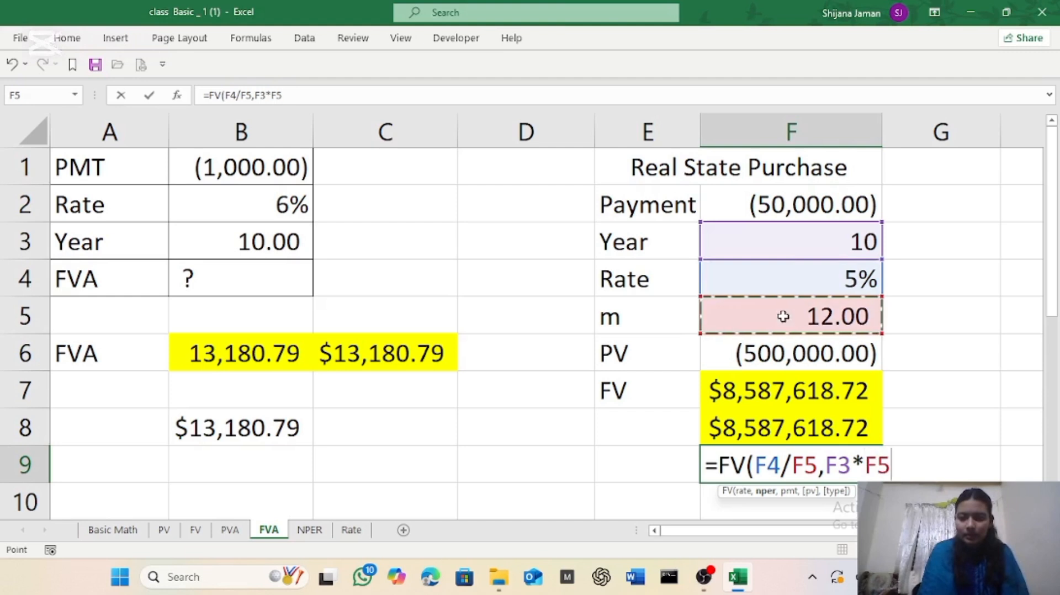
pyautogui.write(',')
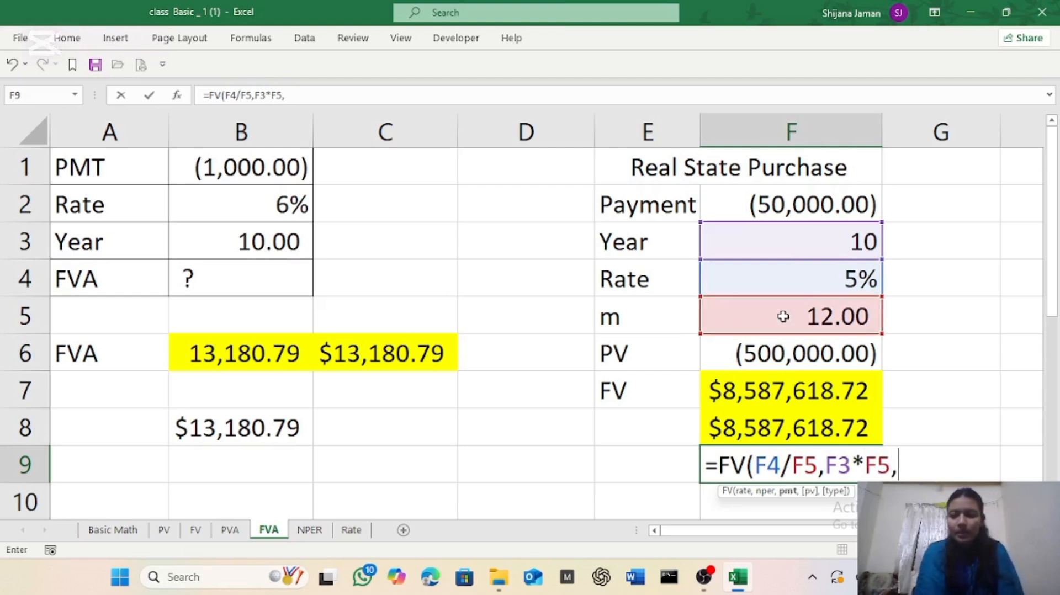
pyautogui.click(789, 205)
pyautogui.write(',')
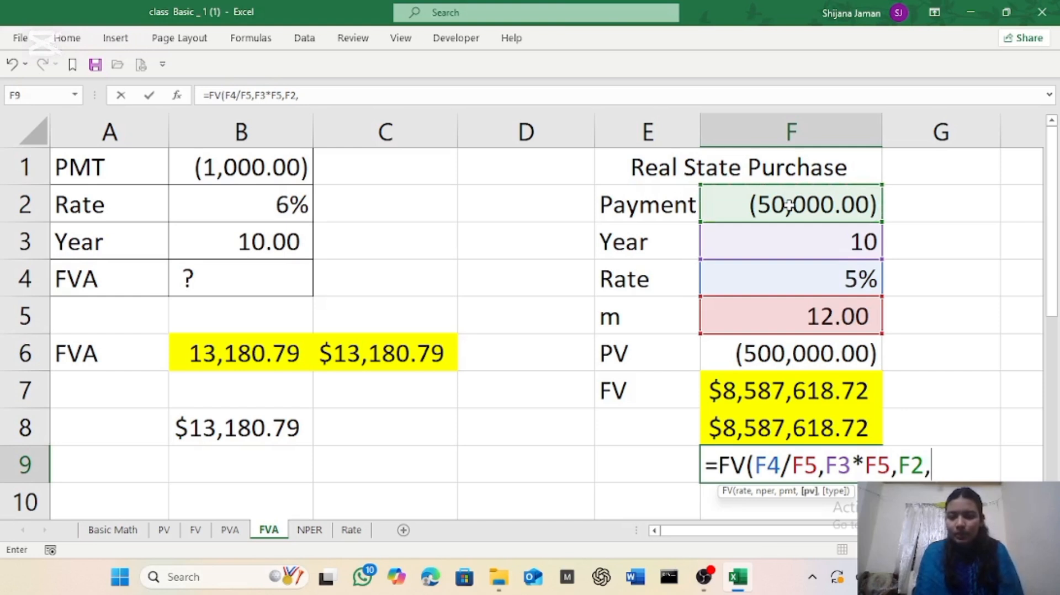
pyautogui.click(760, 354)
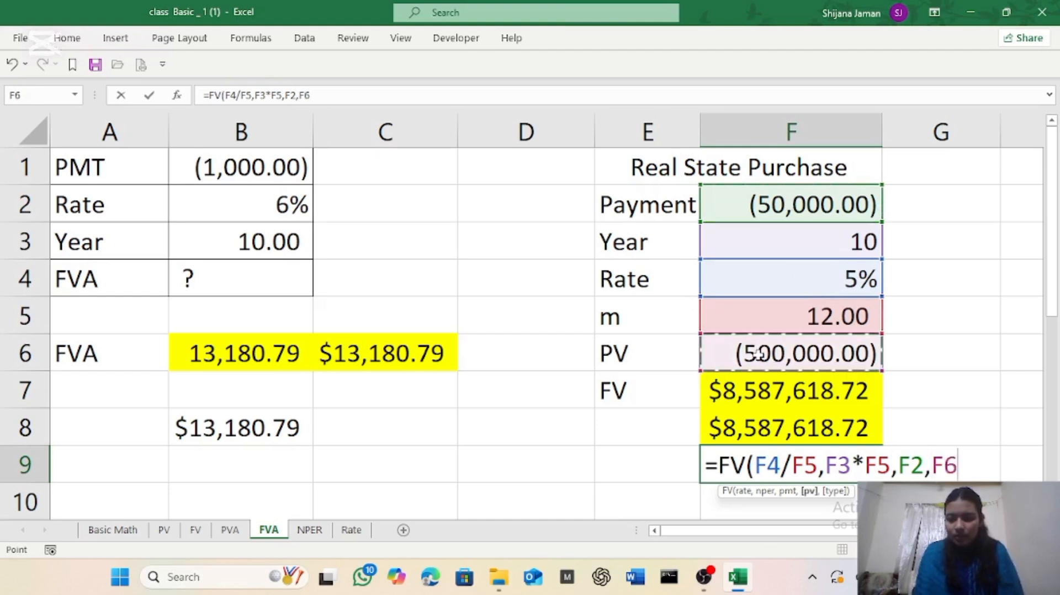
pyautogui.write(',')
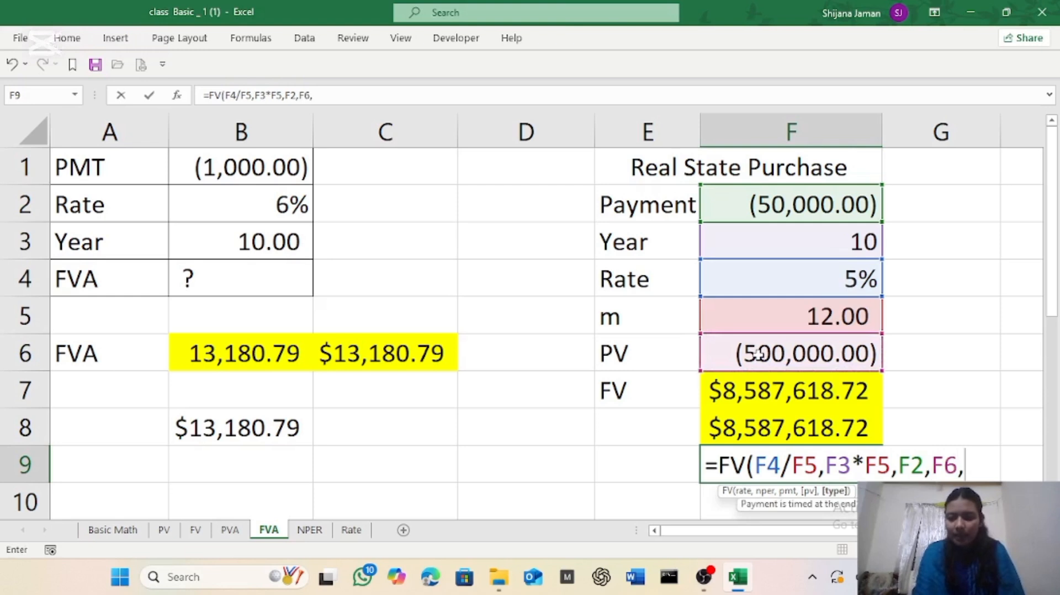
pyautogui.write('0')
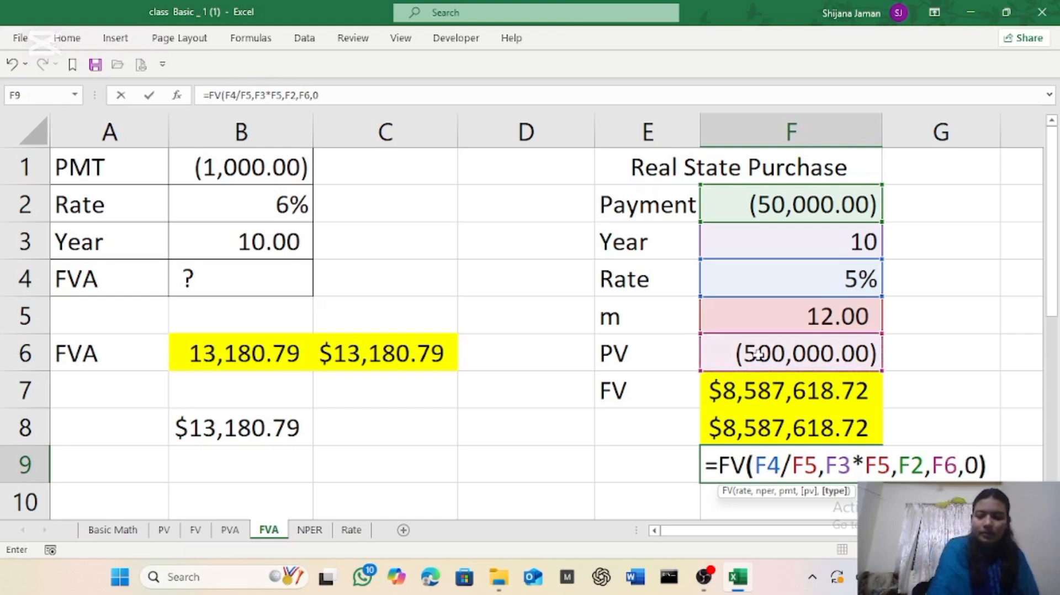
pyautogui.write(')')
pyautogui.press('Return')
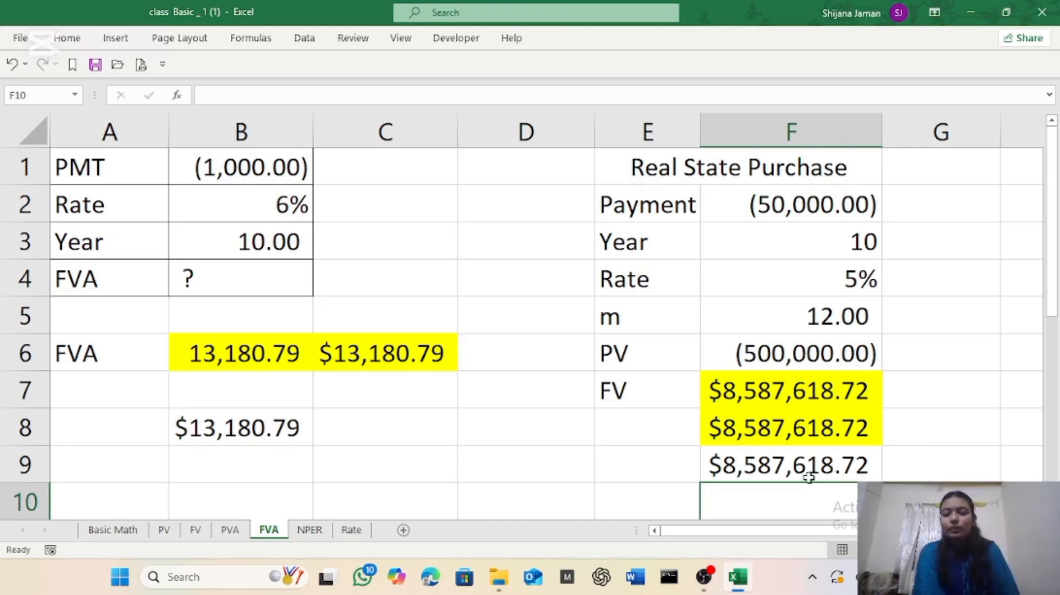
# On the NPER sheet, auto-fit the width of column B to its contents.
pyautogui.click(323, 532)
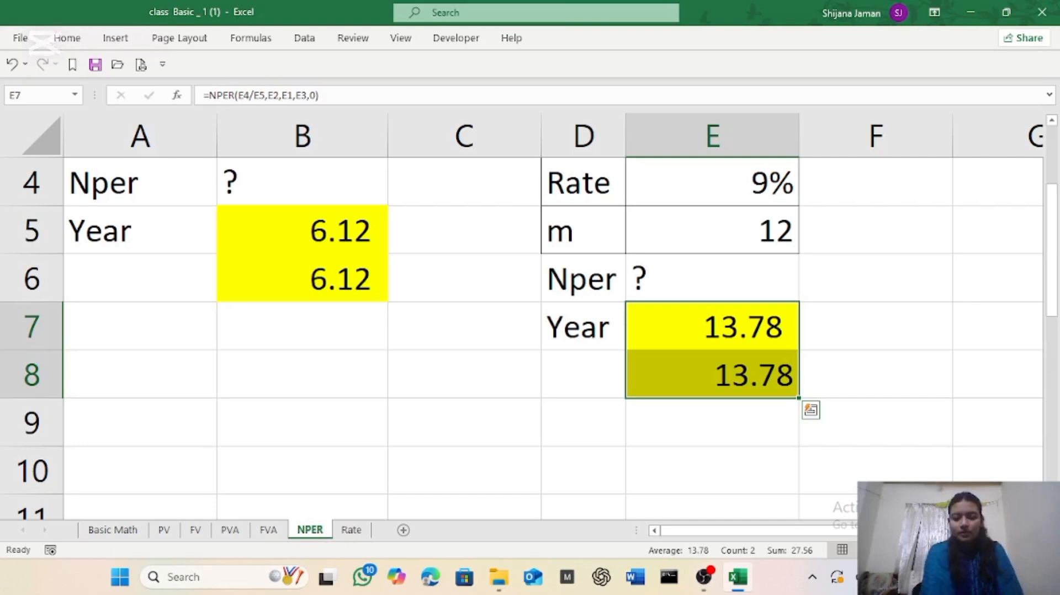
pyautogui.scroll(-3, 554, 317)
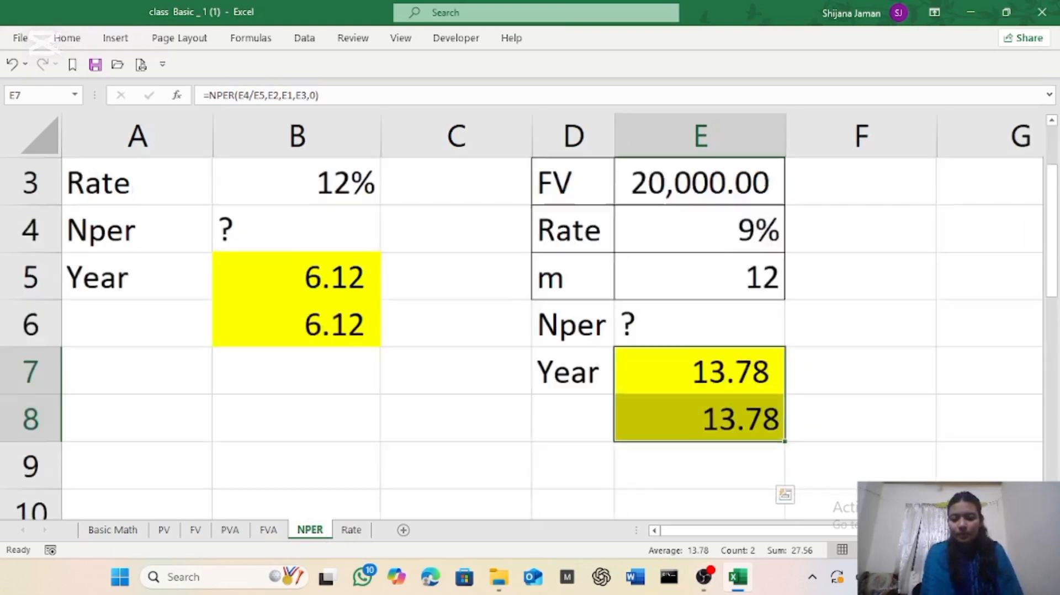
pyautogui.scroll(-1, 553, 316)
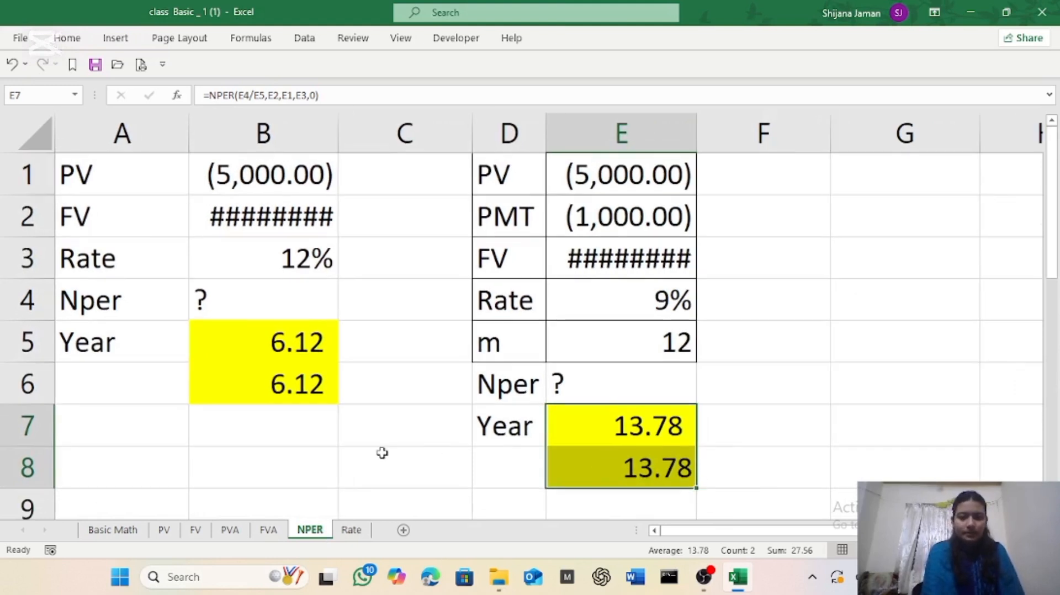
pyautogui.doubleClick(338, 133)
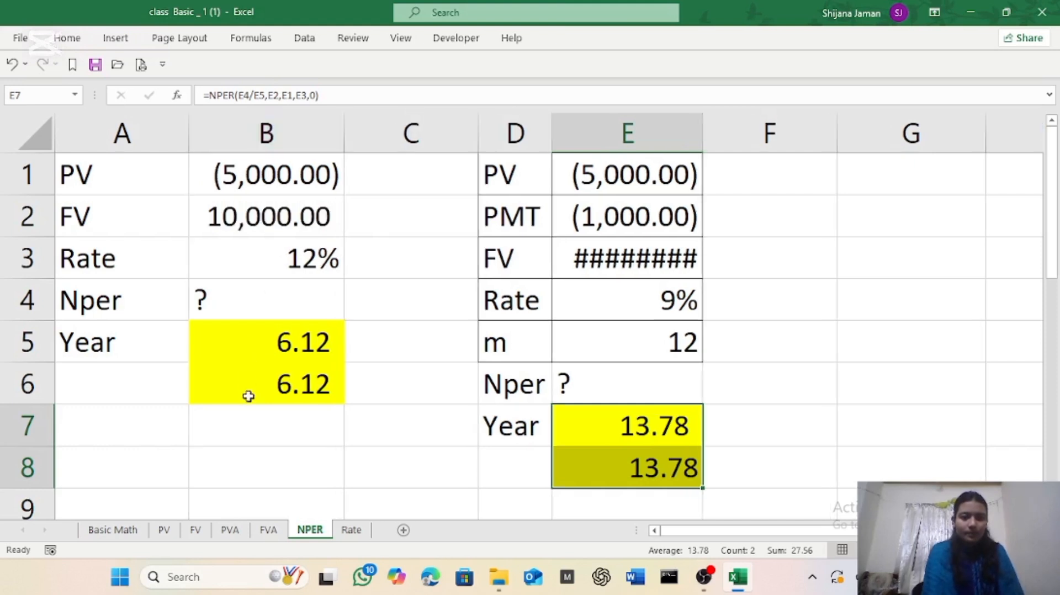
# Start an NPER formula in cell B7 with B3 as the rate and 0 as the payment.
pyautogui.click(224, 427)
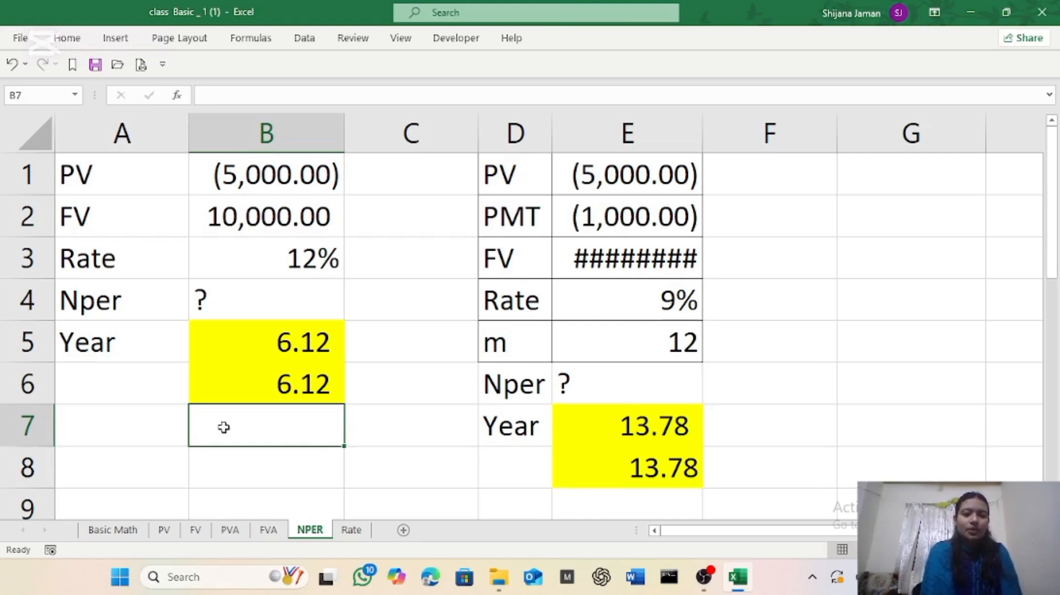
pyautogui.write('=')
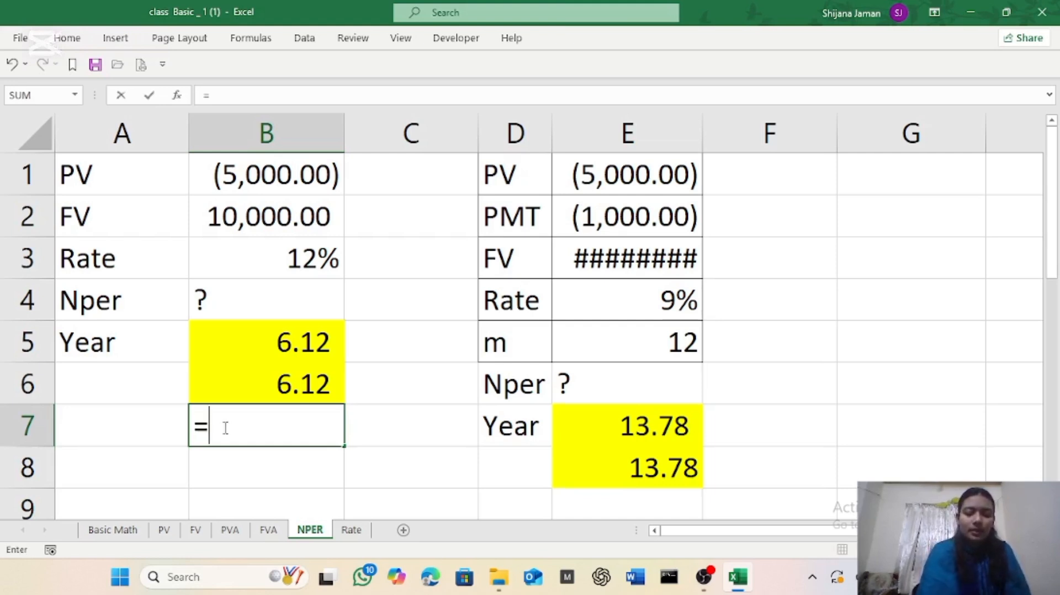
pyautogui.write('nper')
pyautogui.press('Tab')
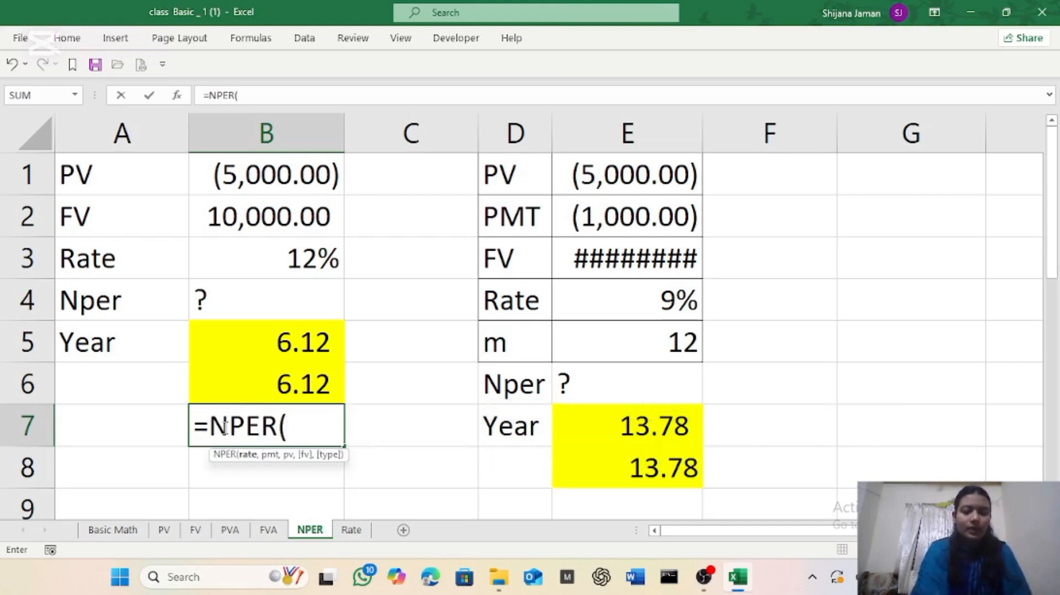
pyautogui.click(283, 257)
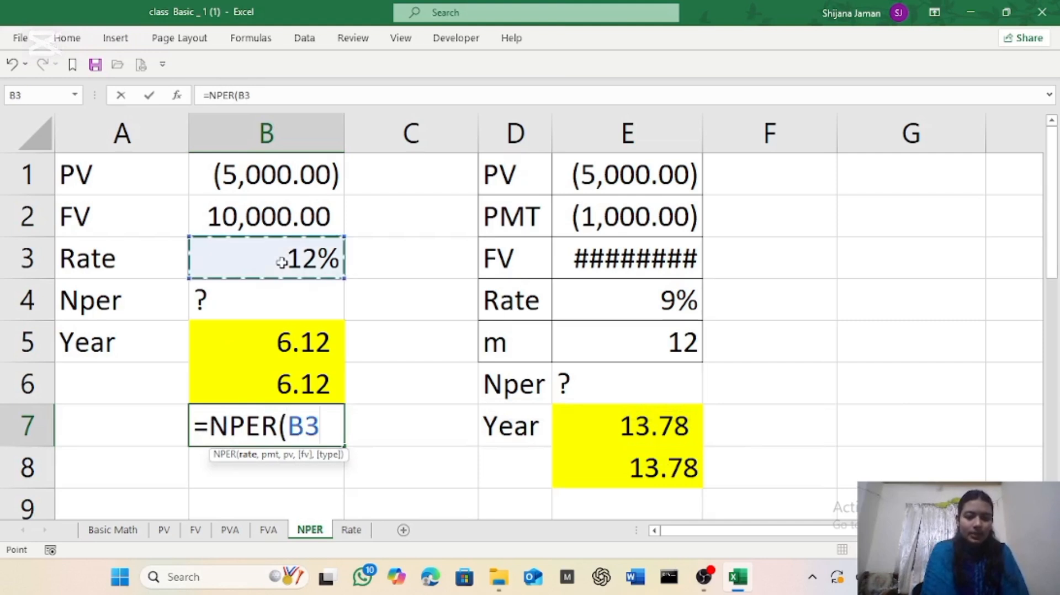
pyautogui.write(',')
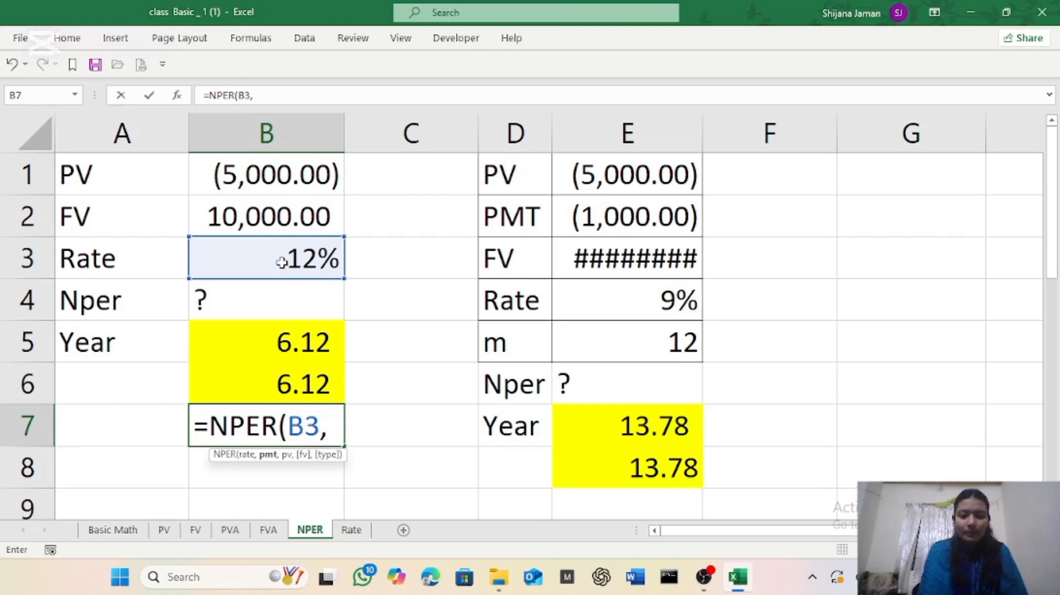
pyautogui.write('0,')
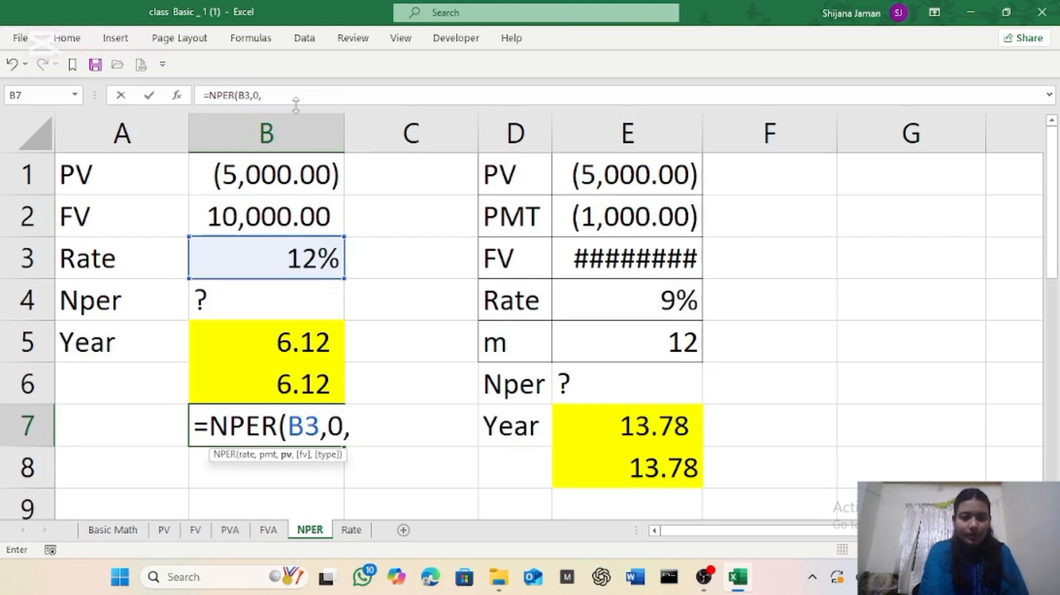
# Complete the NPER formula in B7 with B1 as present value, B2 as future value and 0 as type.
pyautogui.click(279, 183)
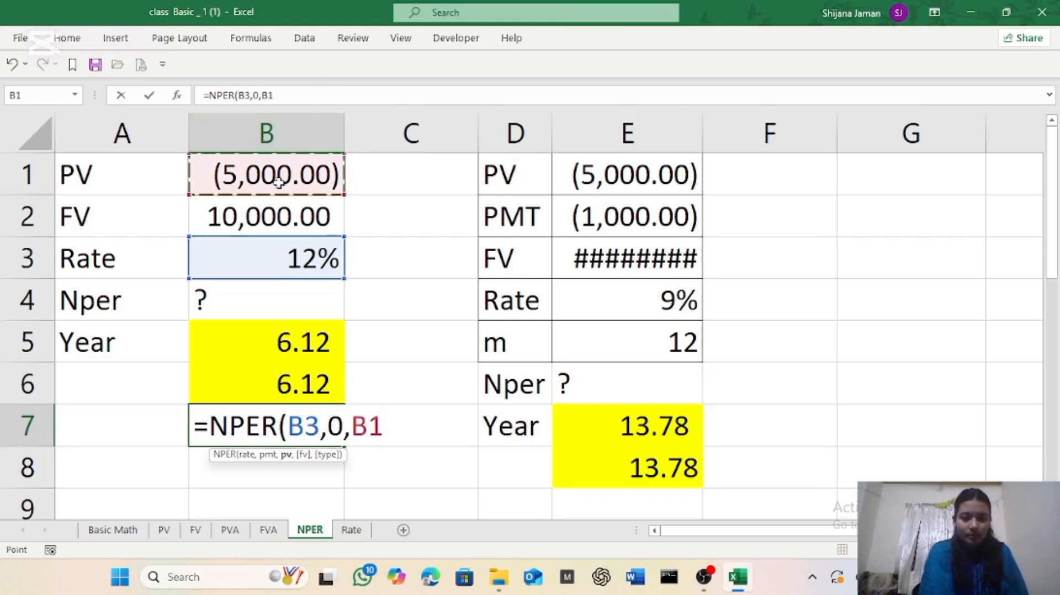
pyautogui.write(',')
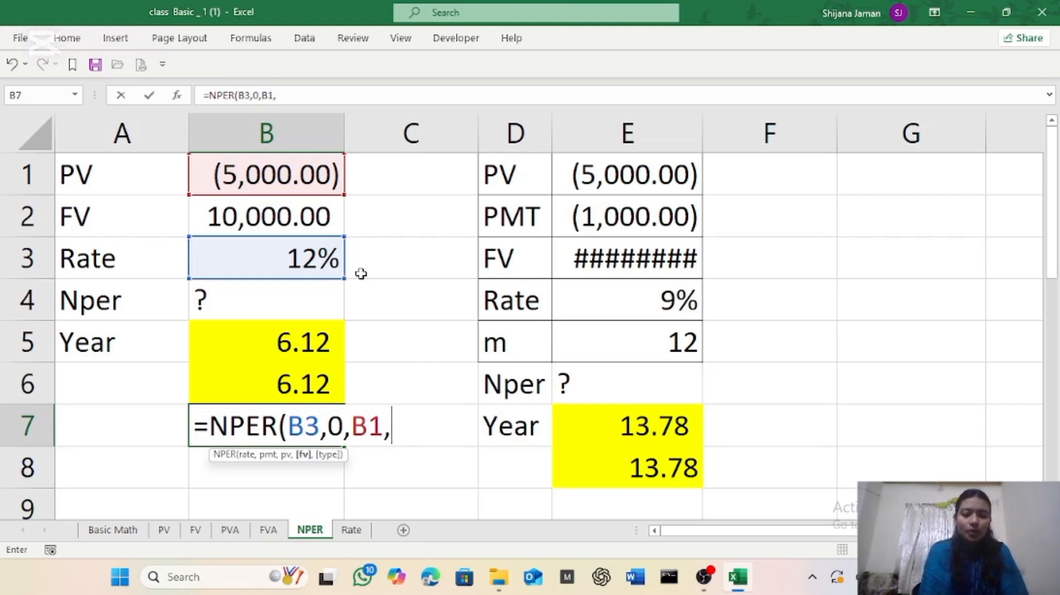
pyautogui.click(270, 225)
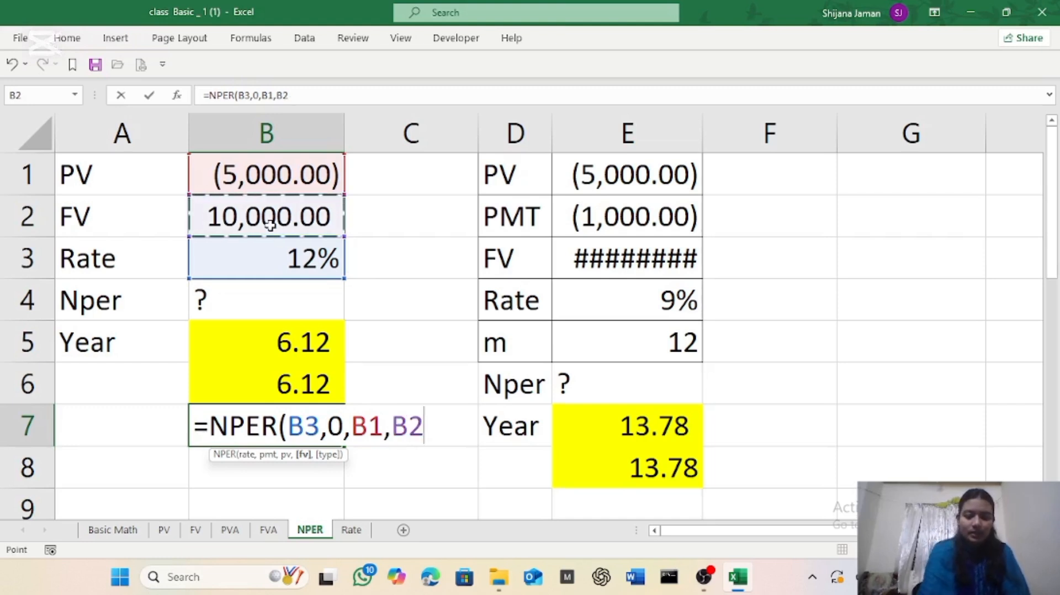
pyautogui.write(',0')
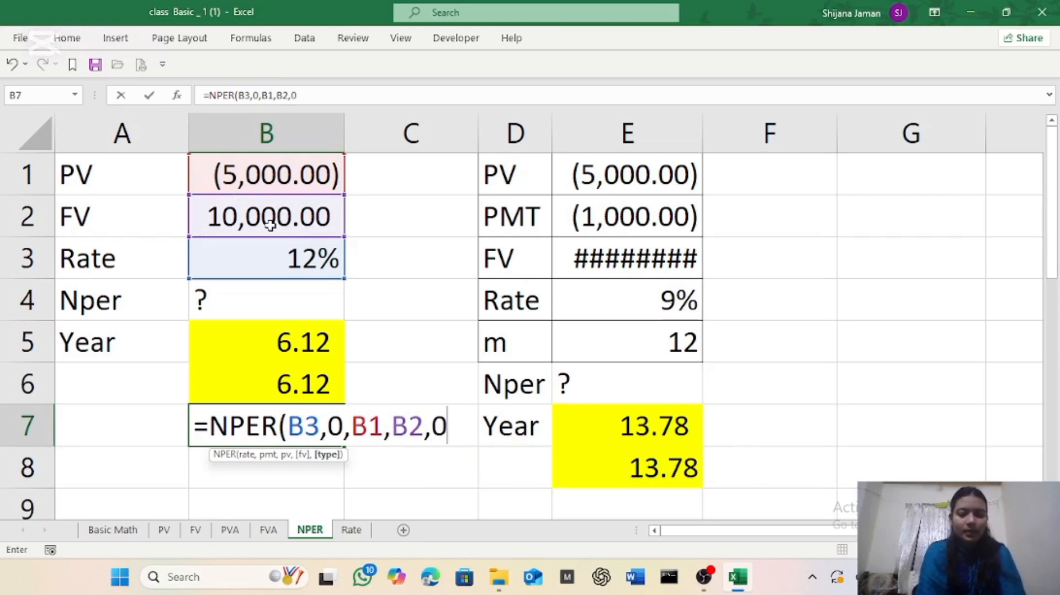
pyautogui.write(')')
pyautogui.press('Return')
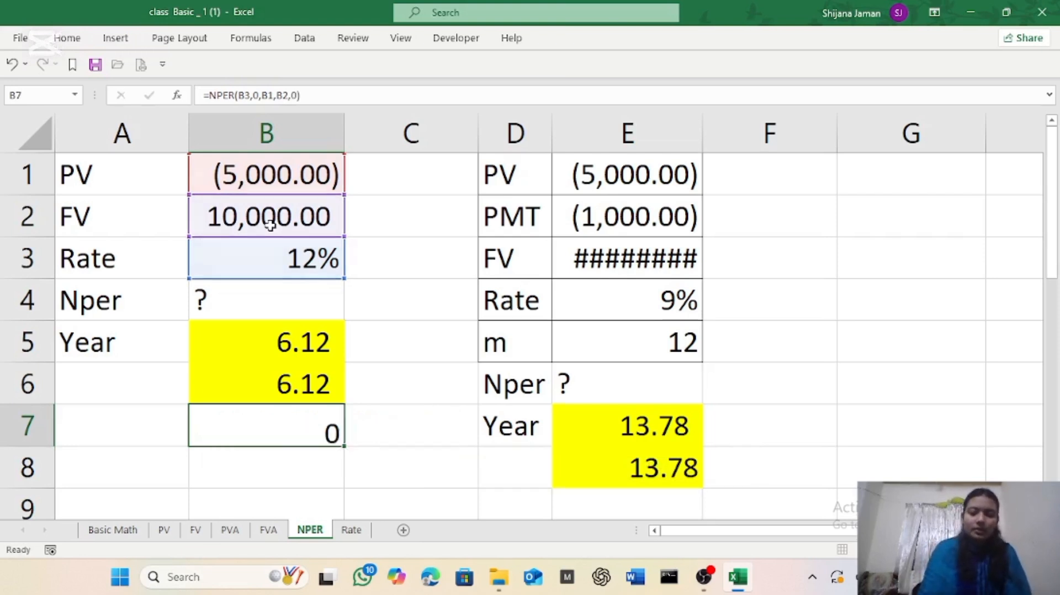
# Apply the Number format to the NPER result in cell B7.
pyautogui.click(206, 435)
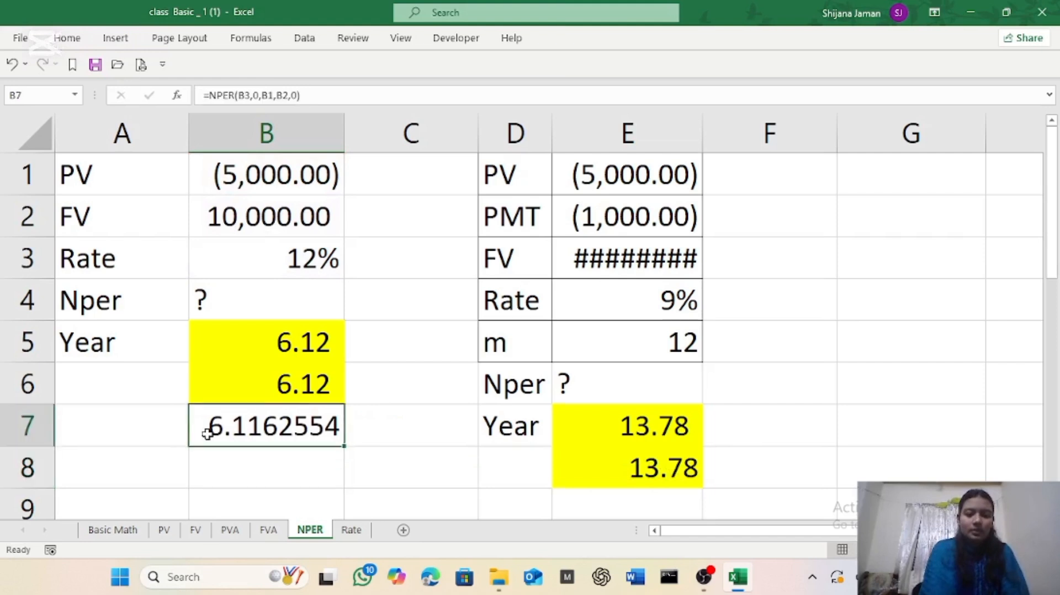
pyautogui.click(69, 40)
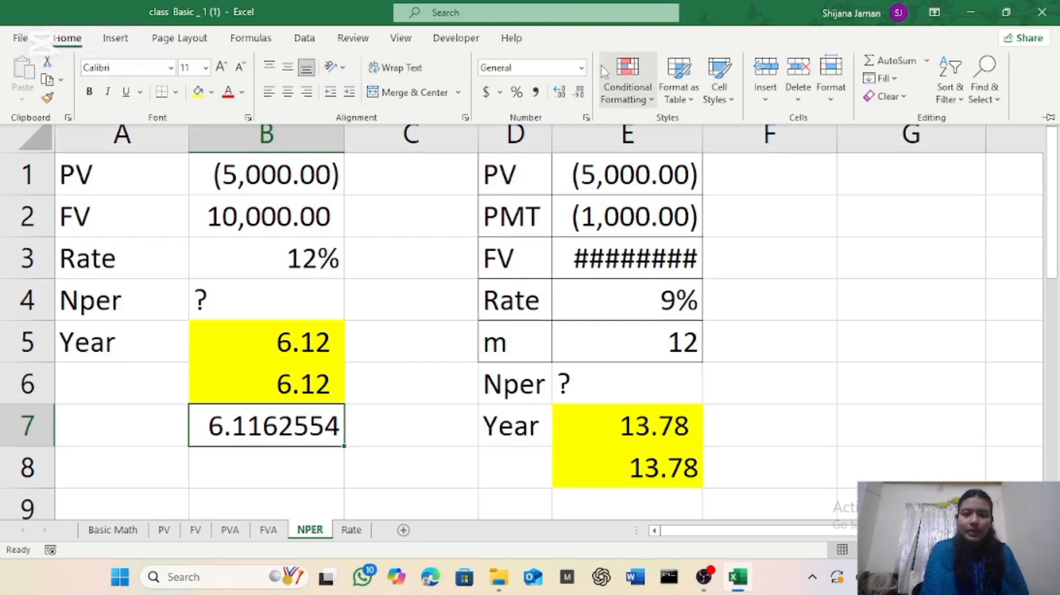
pyautogui.click(581, 67)
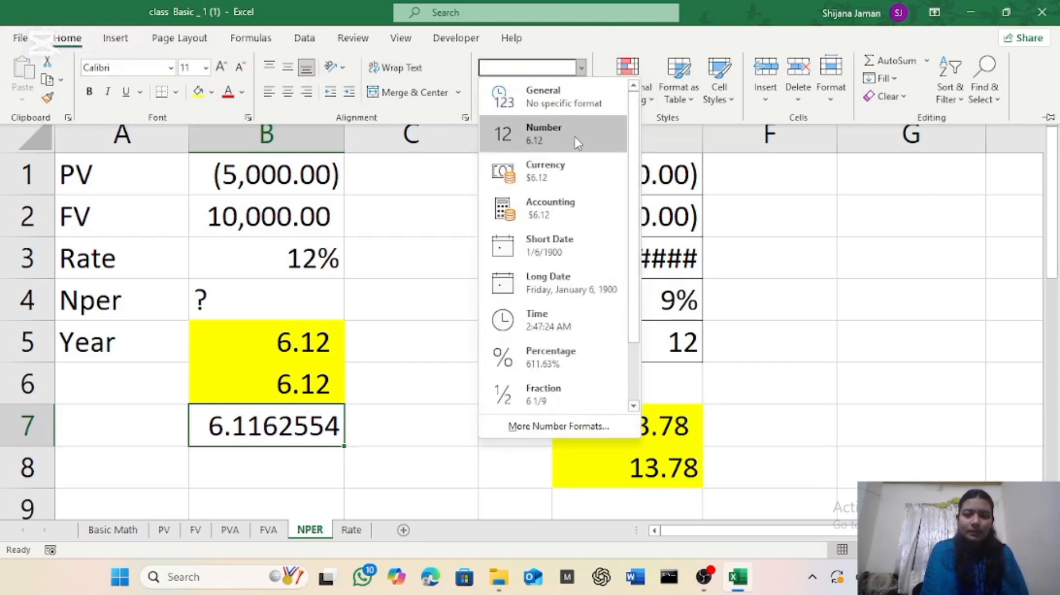
pyautogui.click(577, 143)
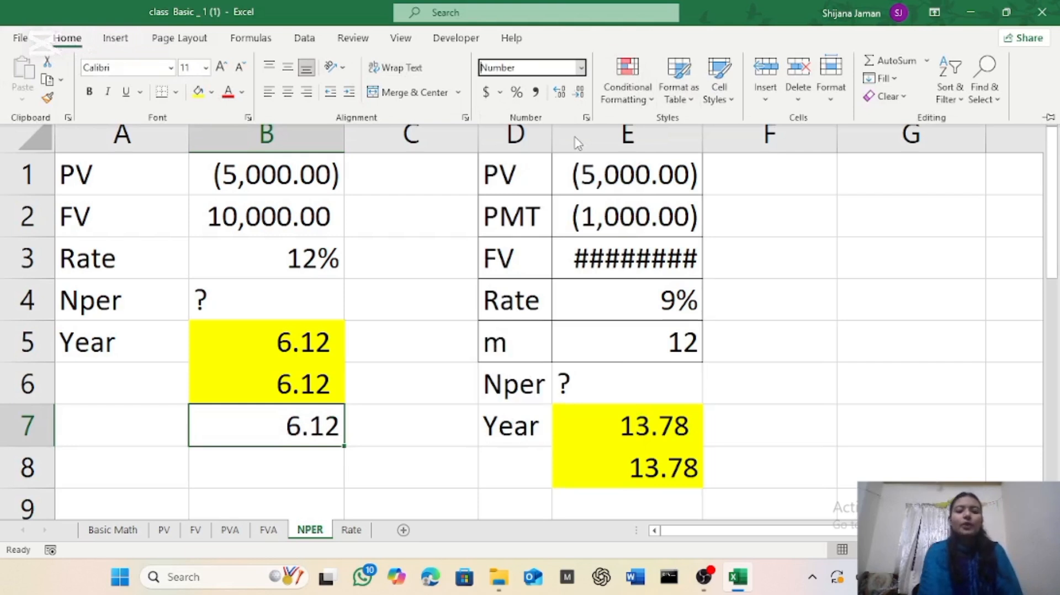
pyautogui.click(607, 259)
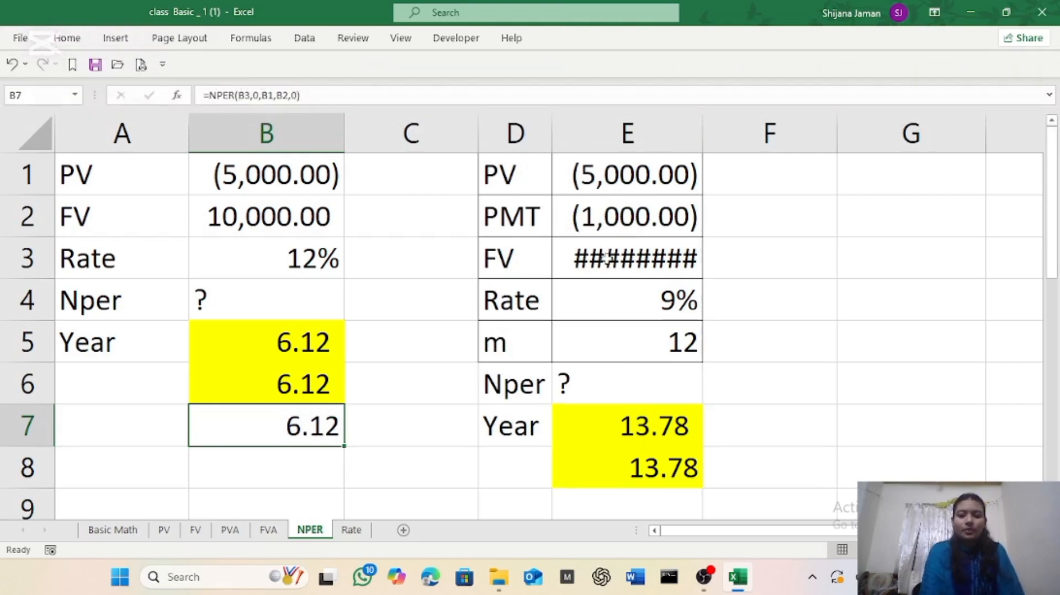
# Auto-fit column E to its contents and start an NPER formula in cell F7 with E4/E5 as the rate argument.
pyautogui.doubleClick(700, 132)
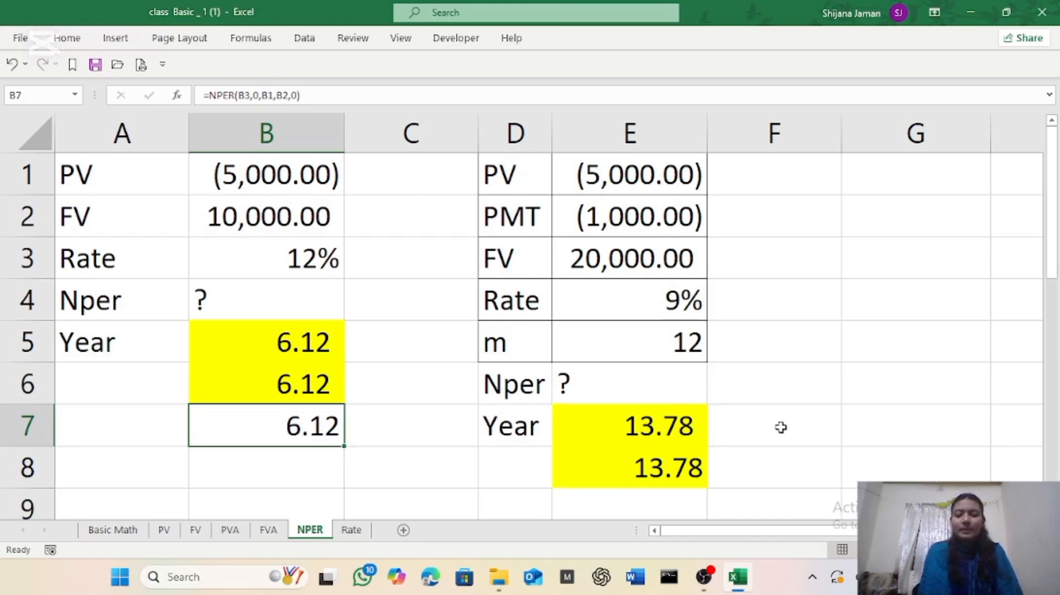
pyautogui.click(780, 428)
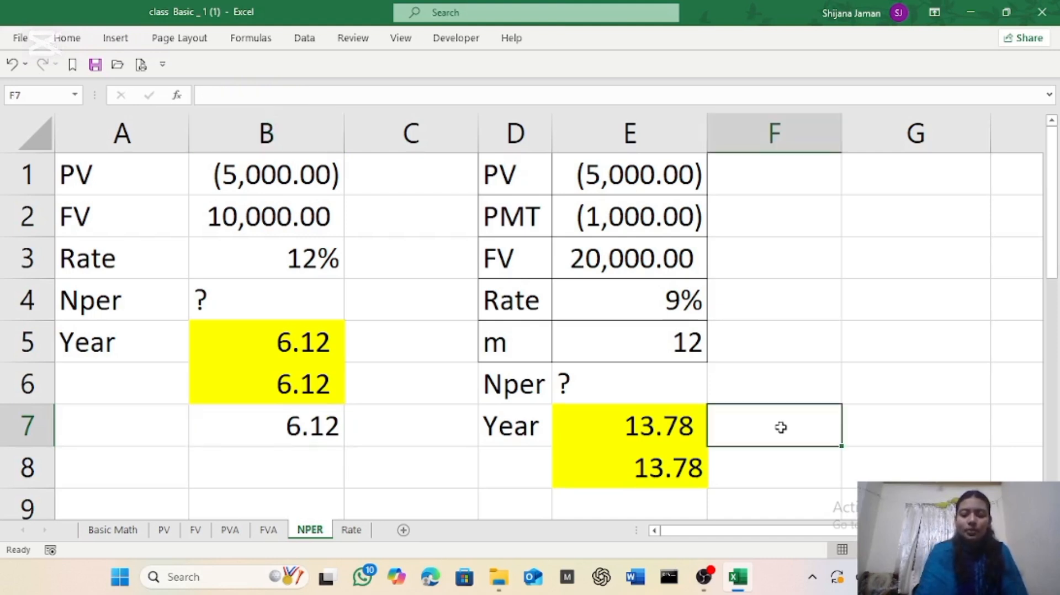
pyautogui.doubleClick(781, 427)
pyautogui.write('=')
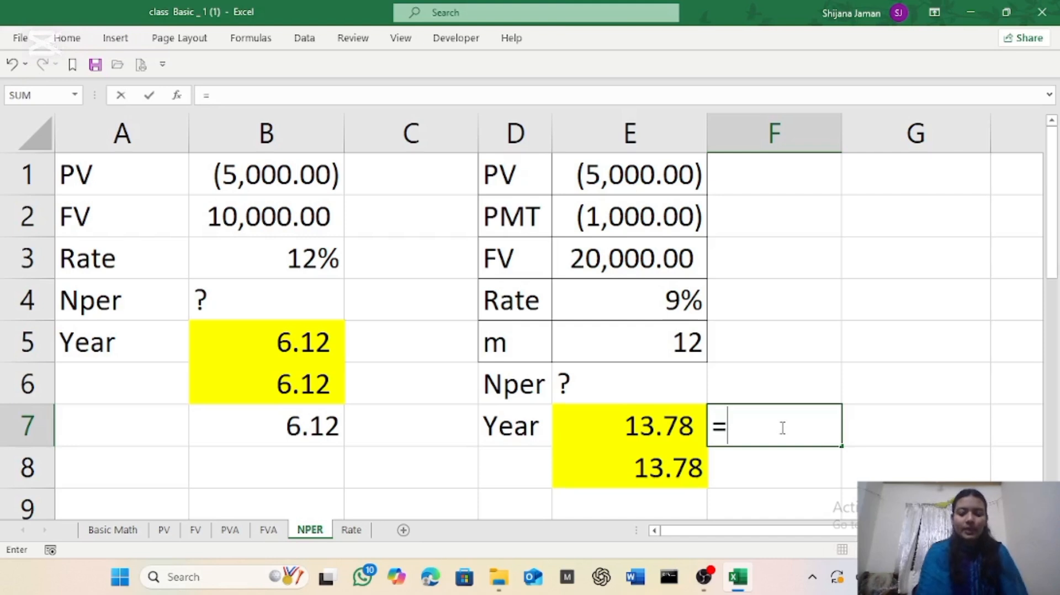
pyautogui.write('nper')
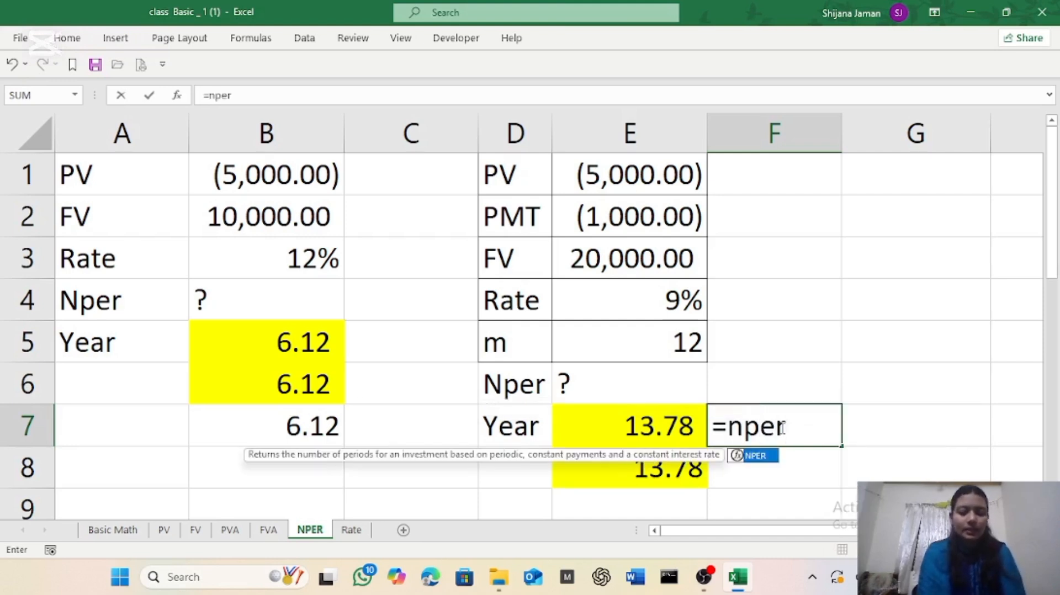
pyautogui.press('Tab')
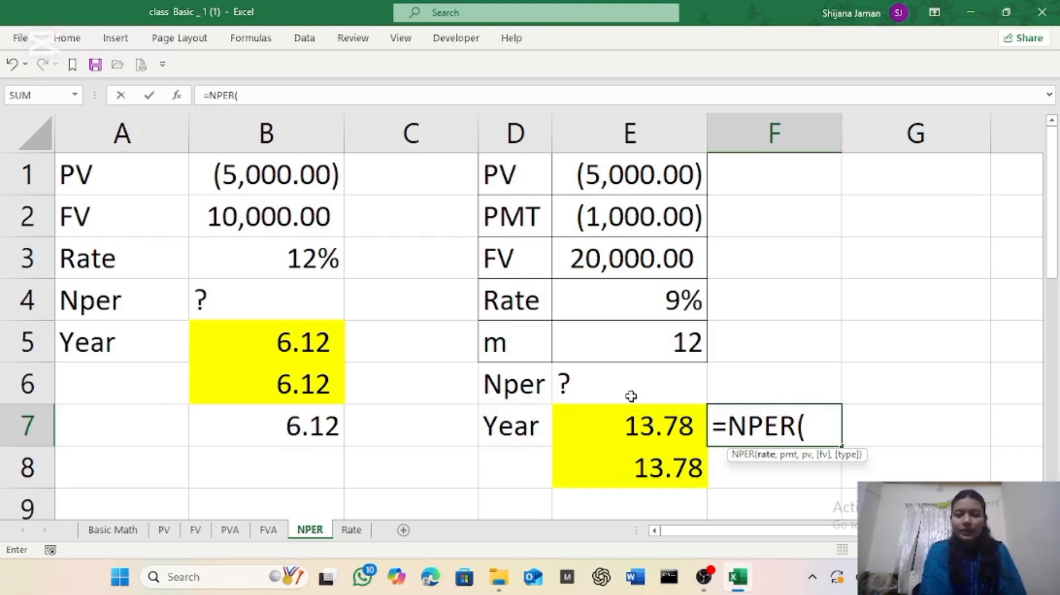
pyautogui.click(695, 291)
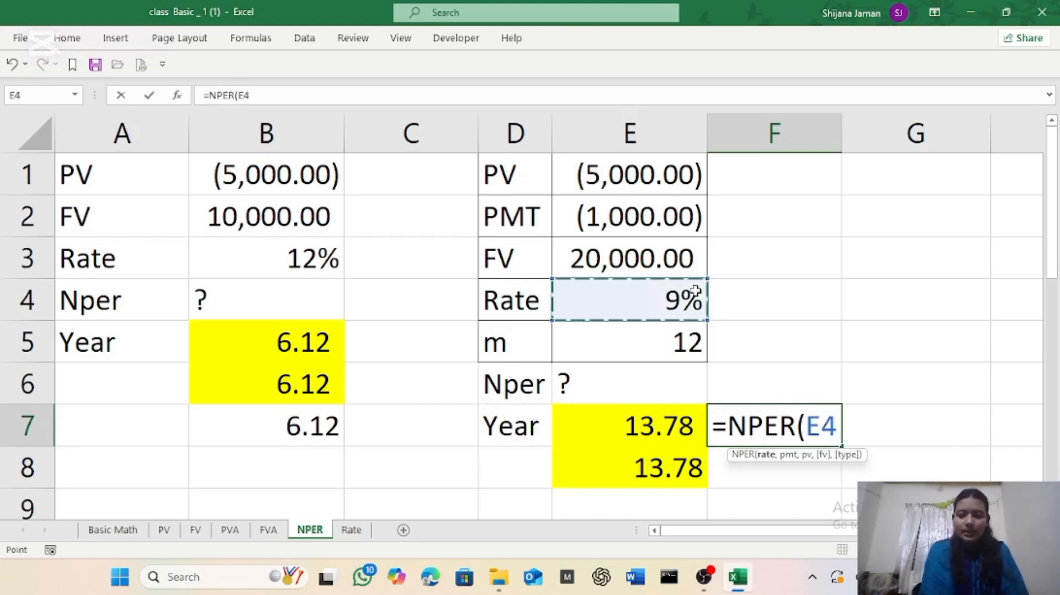
pyautogui.write('/')
pyautogui.click(665, 355)
pyautogui.write(',')
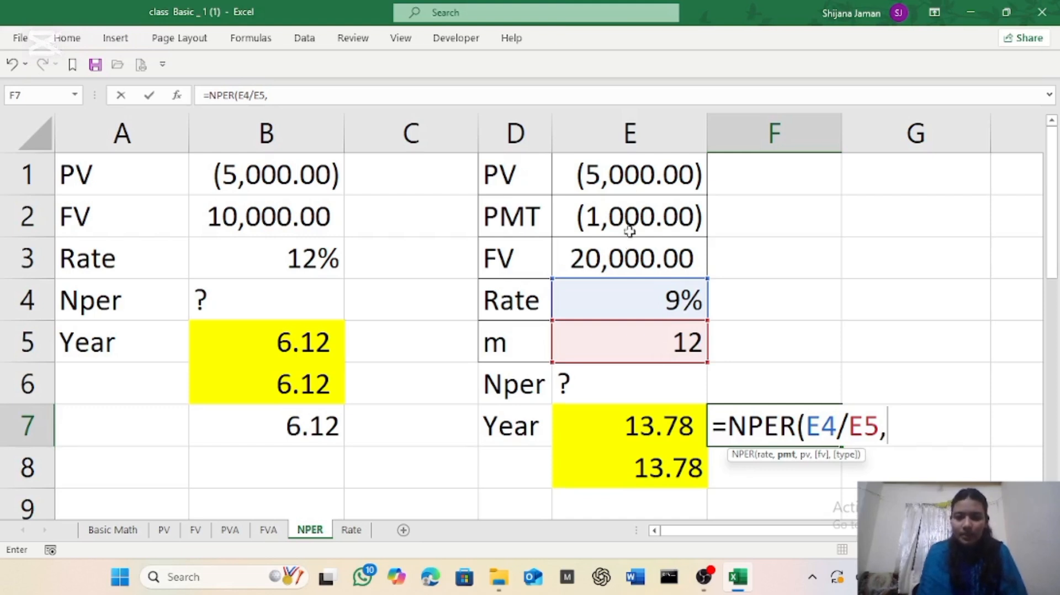
# Complete the NPER formula in F7 with E2 as payment, E1 as present value, E3 as future value and 0 as type.
pyautogui.click(630, 232)
pyautogui.write(',')
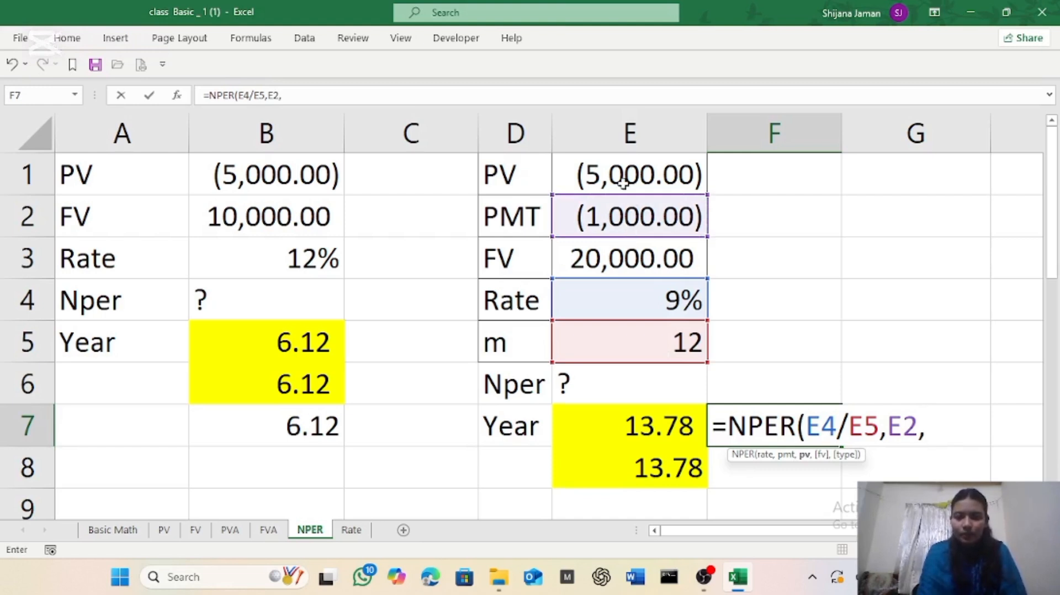
pyautogui.click(623, 183)
pyautogui.write(',')
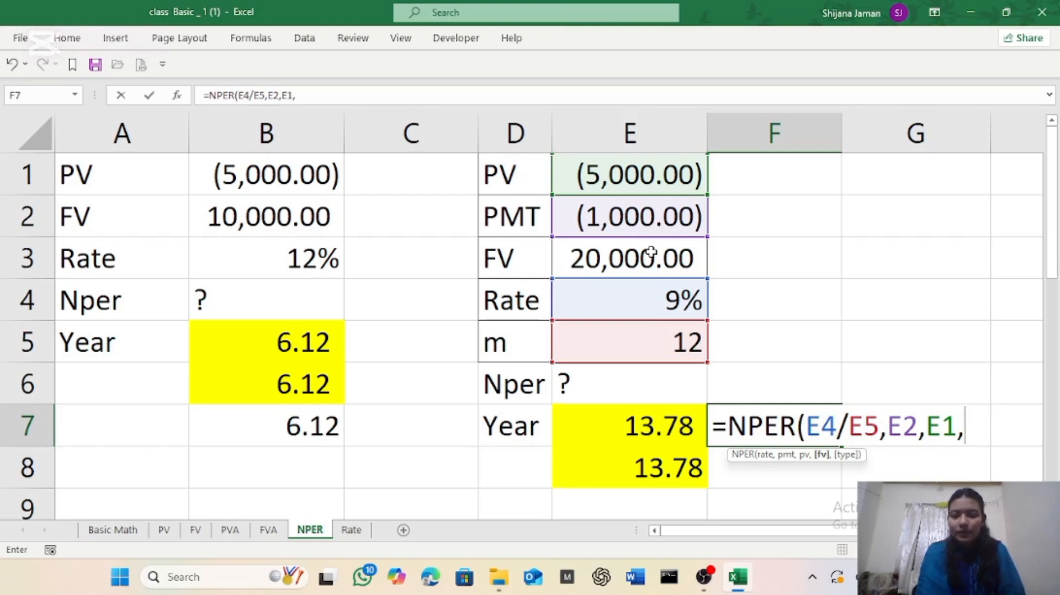
pyautogui.click(651, 254)
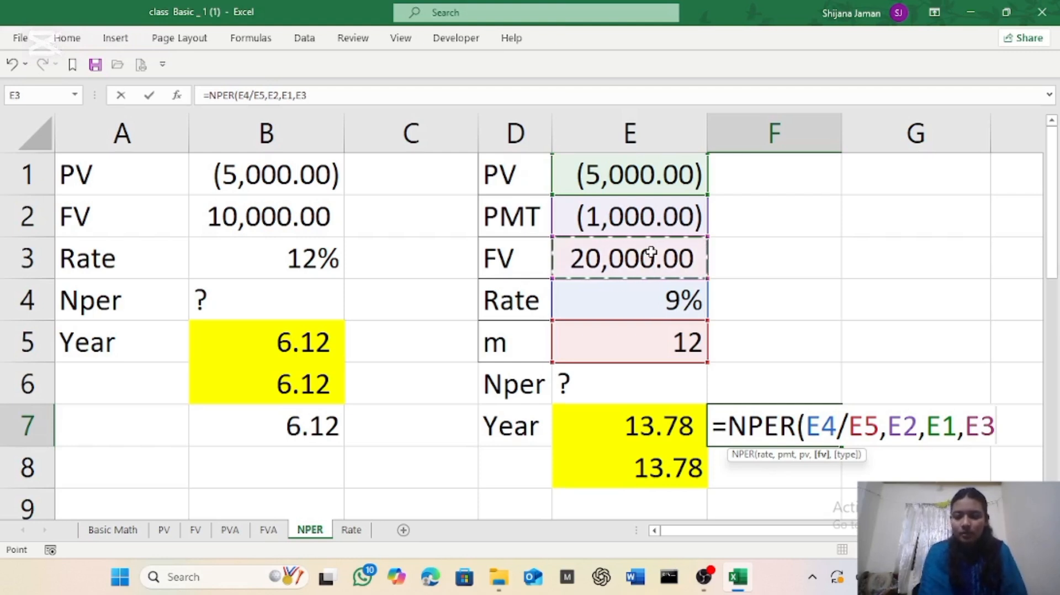
pyautogui.write(',0')
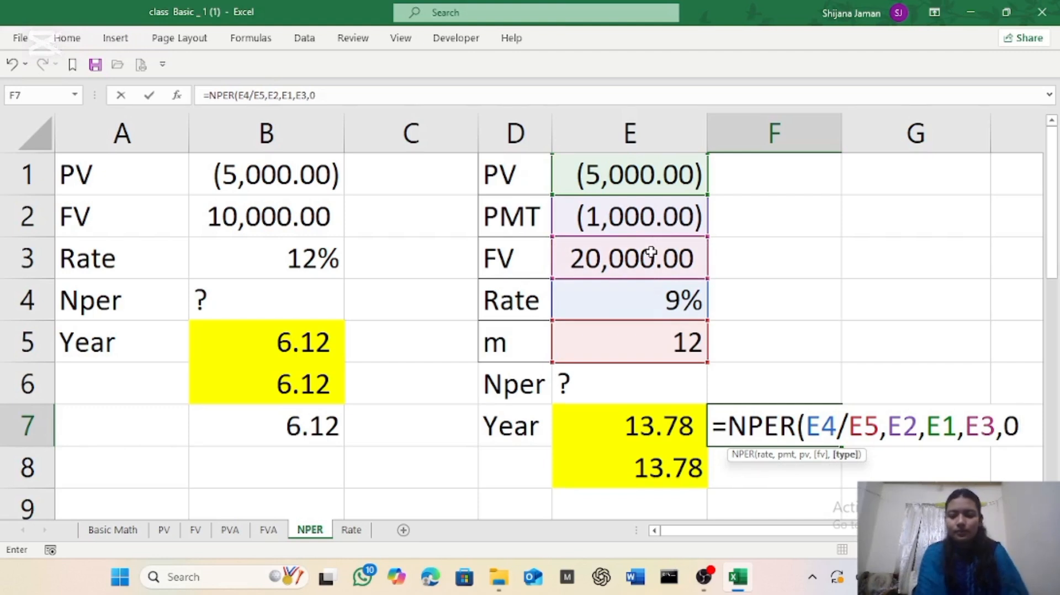
pyautogui.write(')')
pyautogui.press('Return')
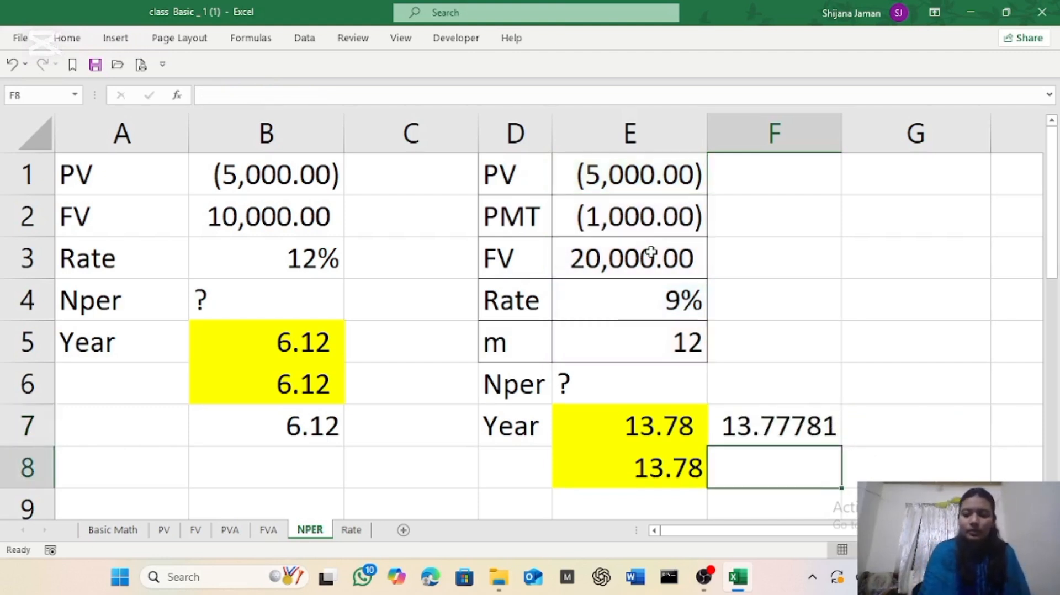
# Apply the Number format to the NPER result in cell F7.
pyautogui.click(744, 437)
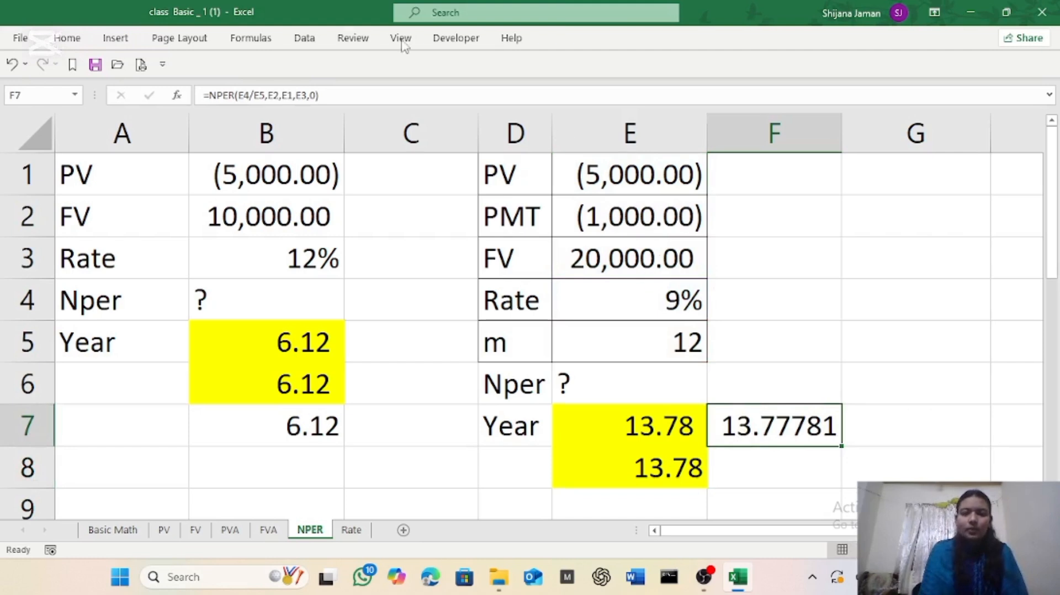
pyautogui.click(67, 38)
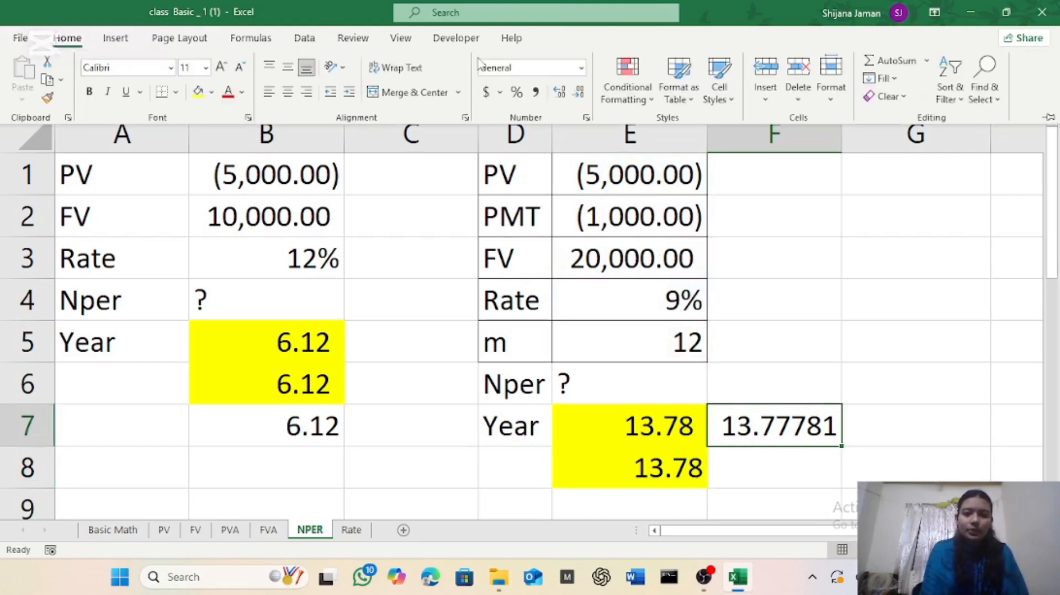
pyautogui.click(582, 67)
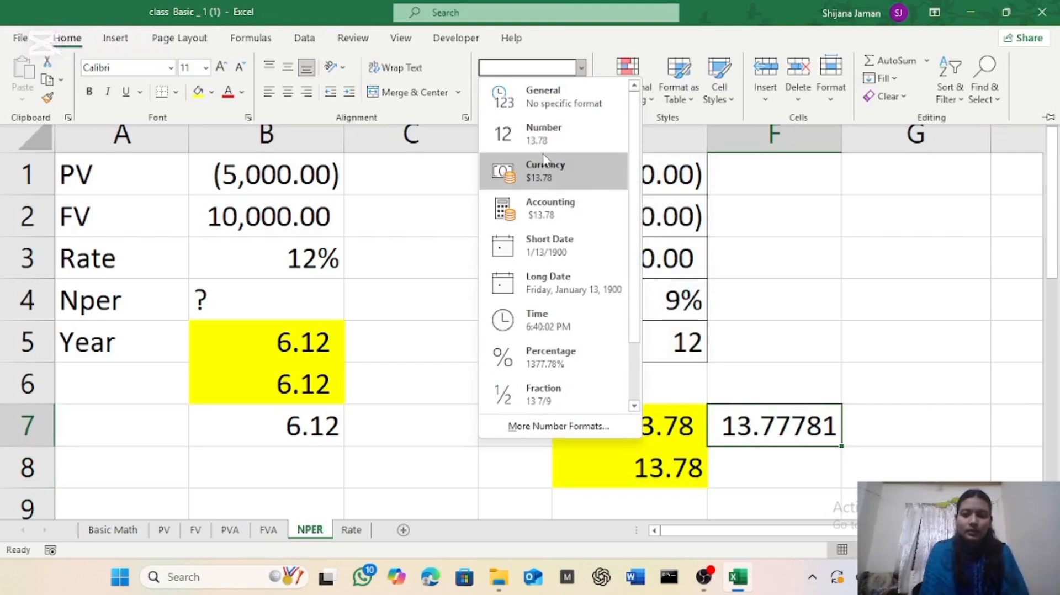
pyautogui.click(554, 141)
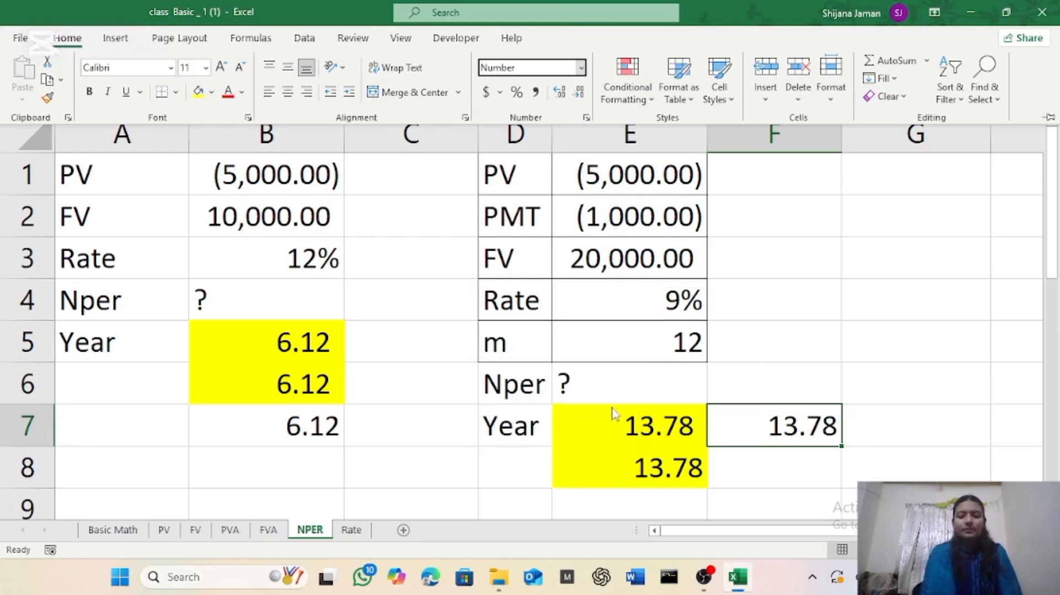
# On the Rate sheet, widen column B slightly so the FV amount fits, and select cell B9.
pyautogui.click(351, 531)
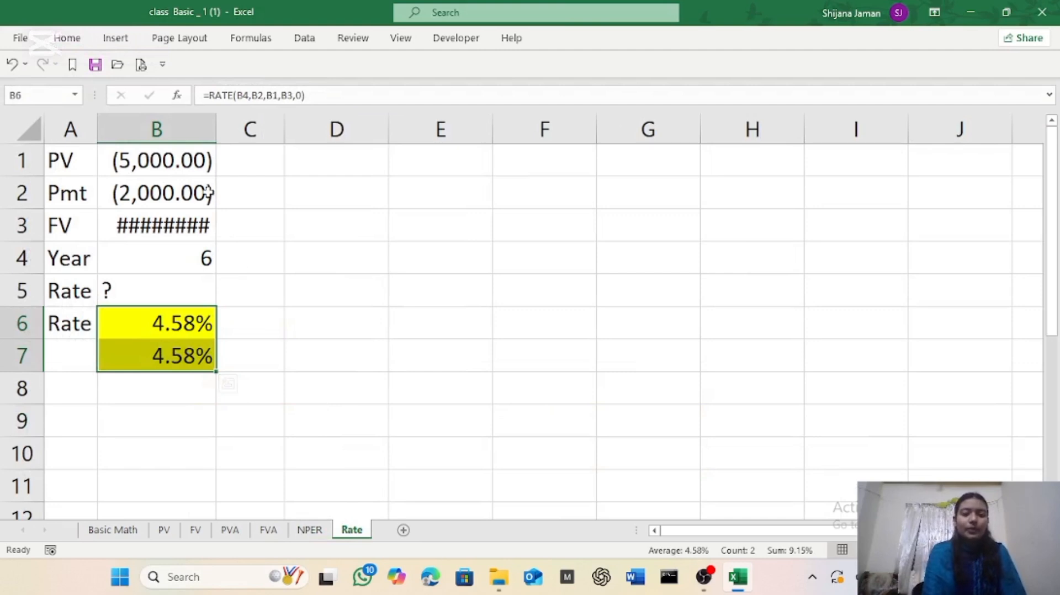
pyautogui.moveTo(214, 133); pyautogui.dragTo(220, 133)
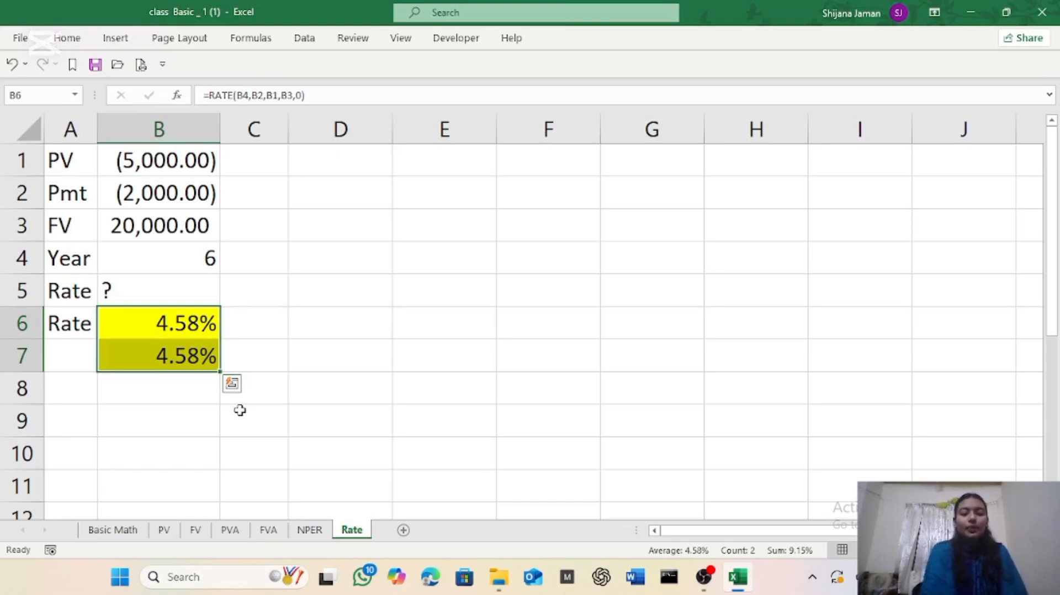
pyautogui.click(173, 420)
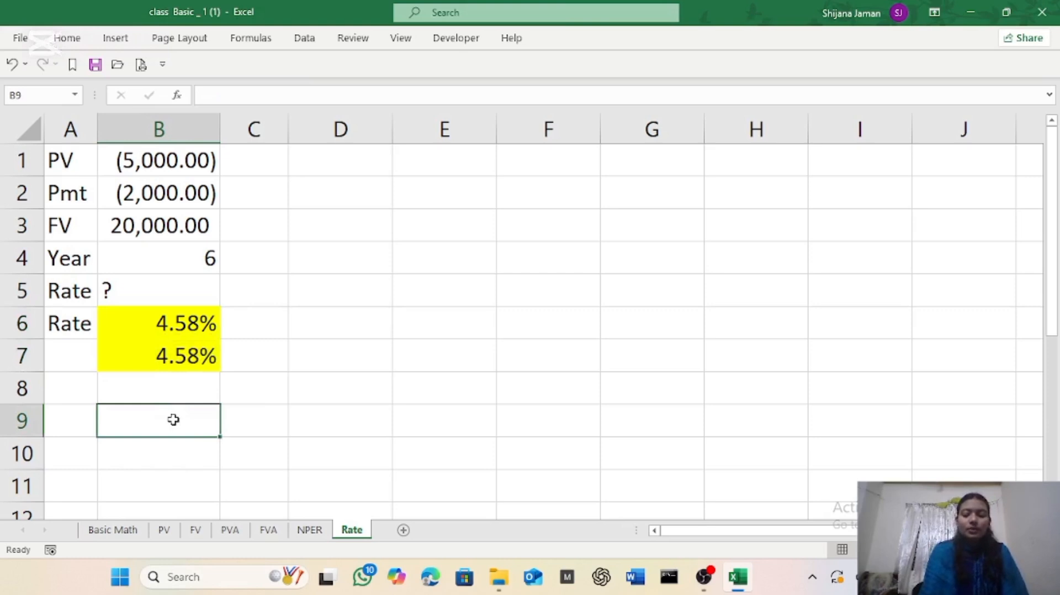
# Start a RATE formula in cell B9 with B4 as the number of periods and B2 as the payment.
pyautogui.write('=')
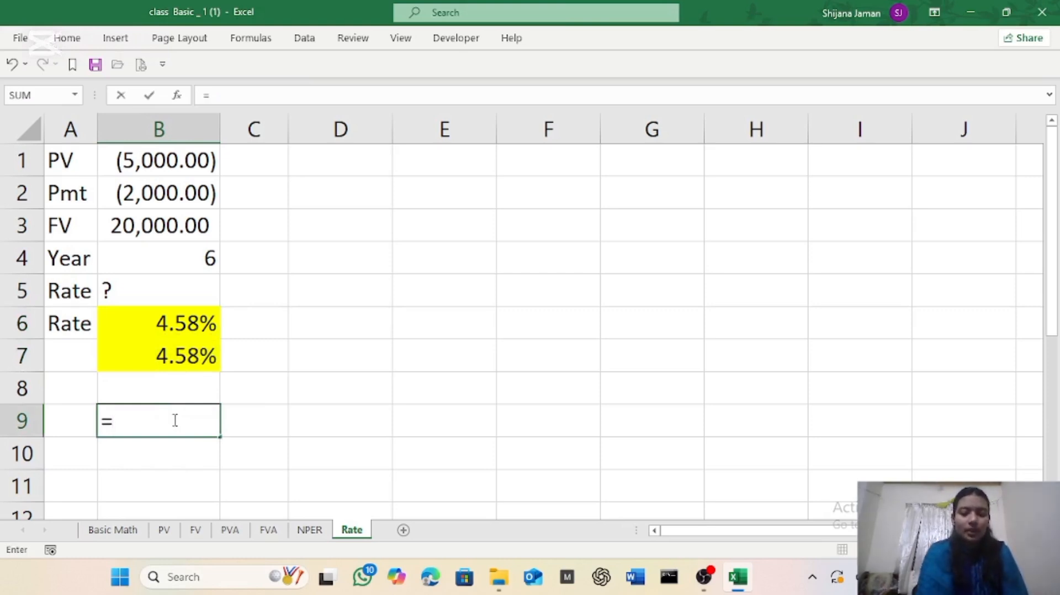
pyautogui.write('rate')
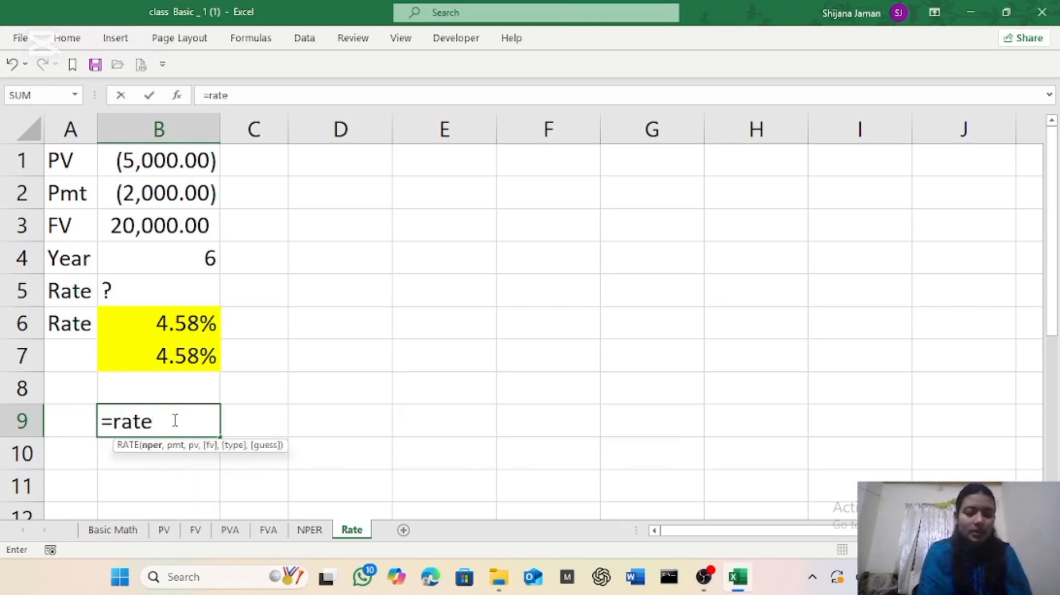
pyautogui.press('Tab')
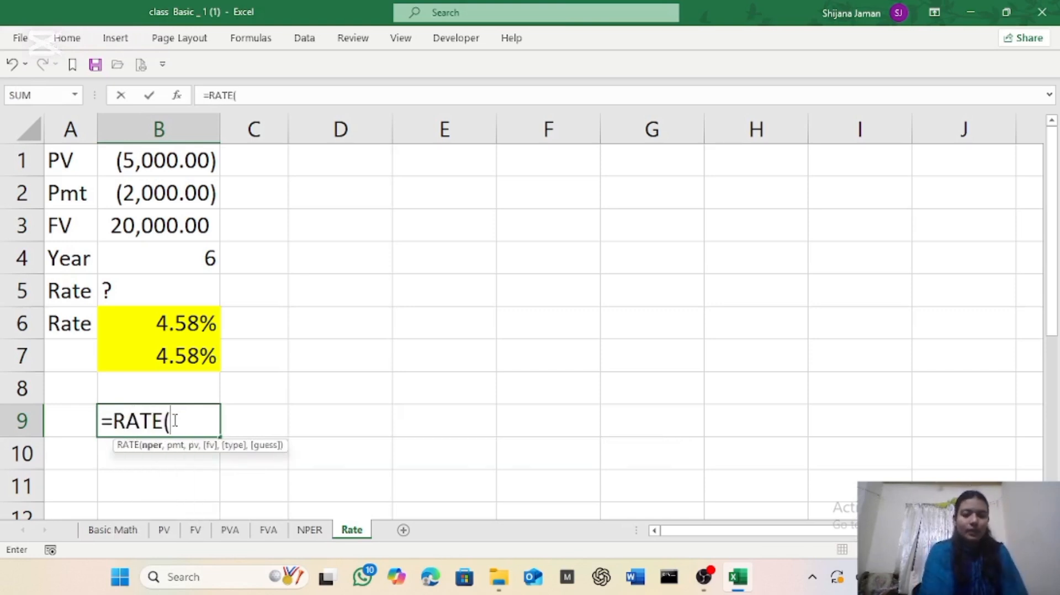
pyautogui.click(161, 263)
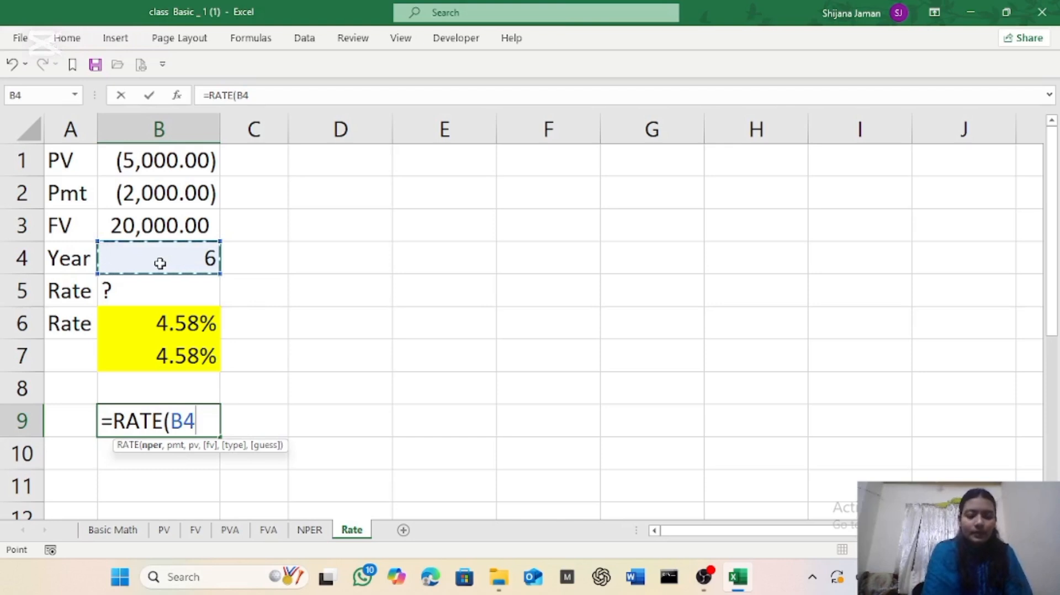
pyautogui.write(',')
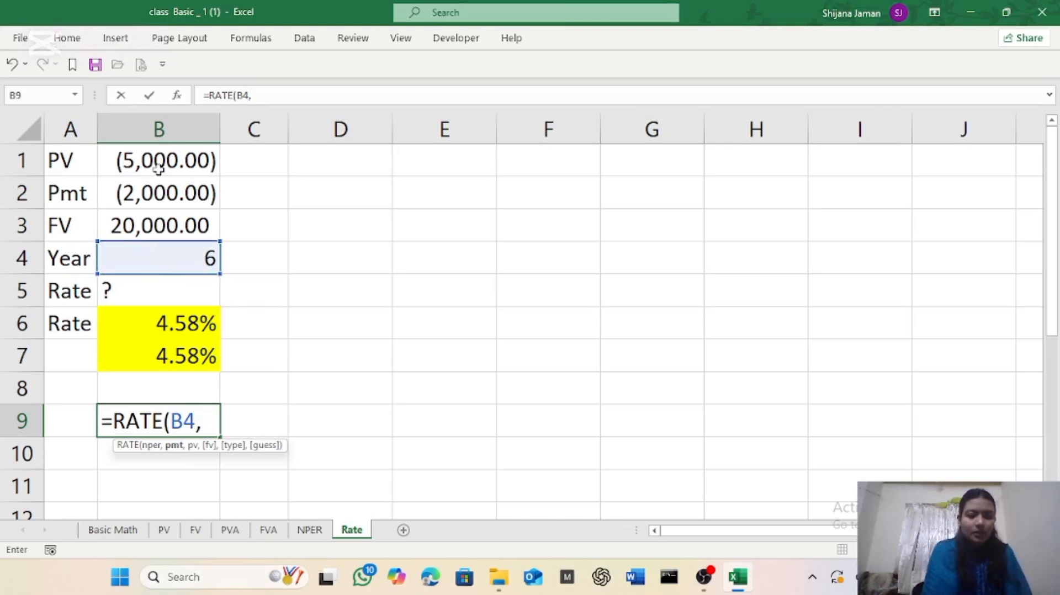
pyautogui.click(154, 201)
pyautogui.write(',')
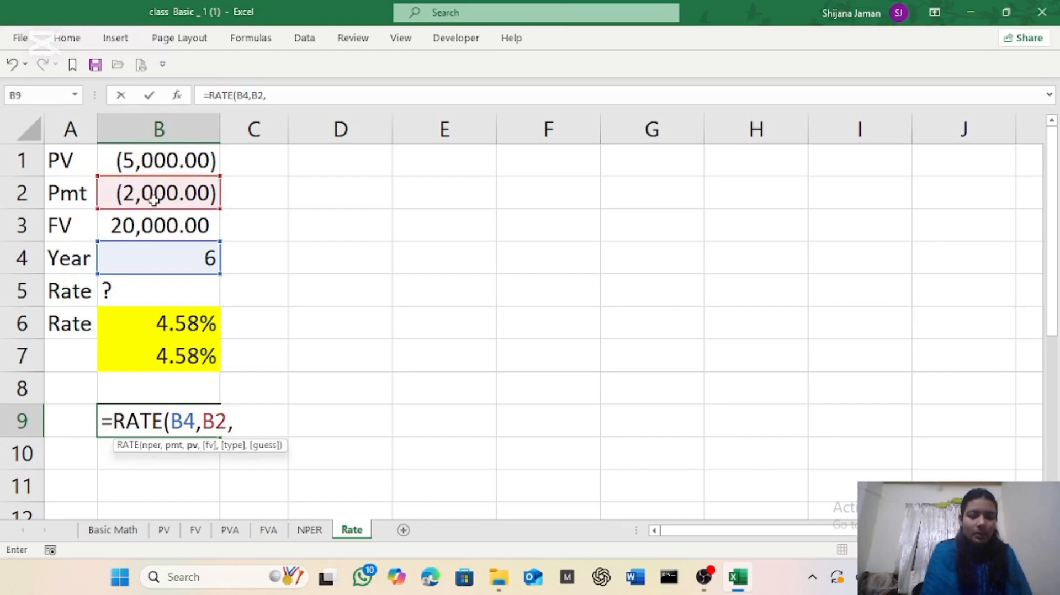
# Complete the RATE formula in B9 with B1 as present value, B3 as future value and 0 as type.
pyautogui.click(170, 161)
pyautogui.write(',')
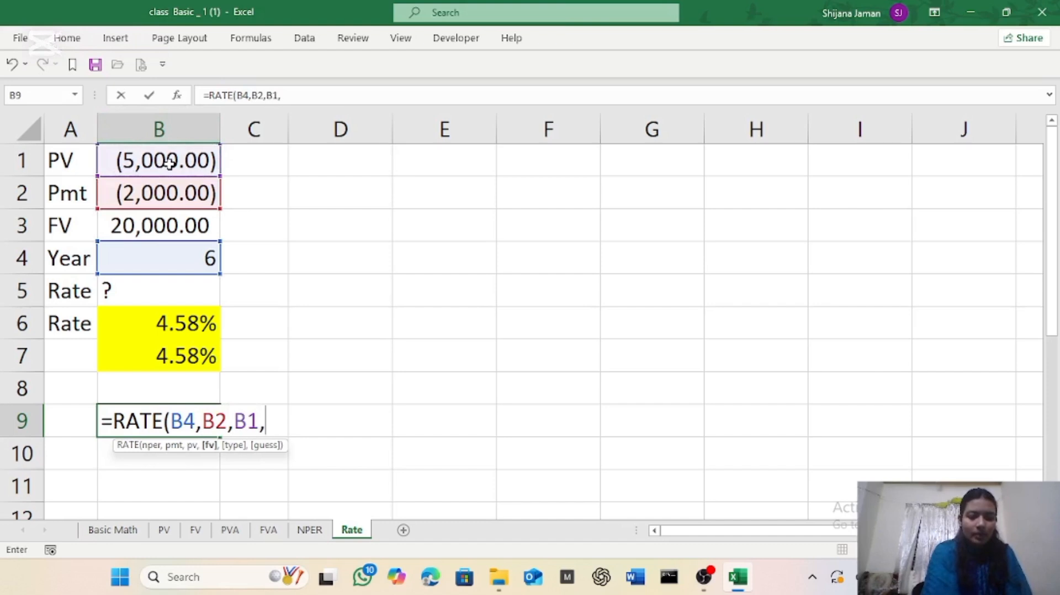
pyautogui.click(148, 233)
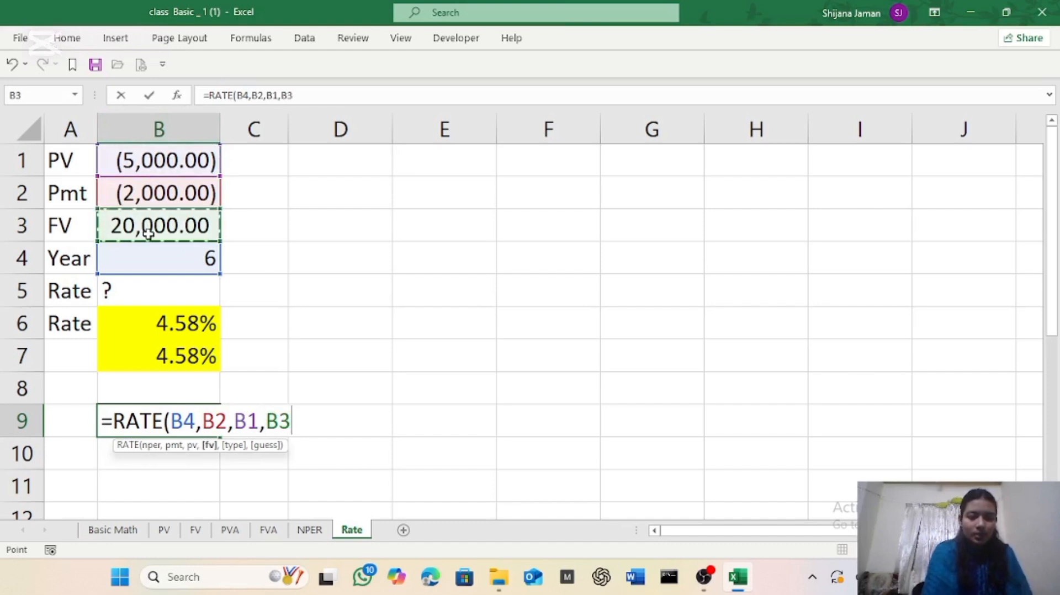
pyautogui.write(',')
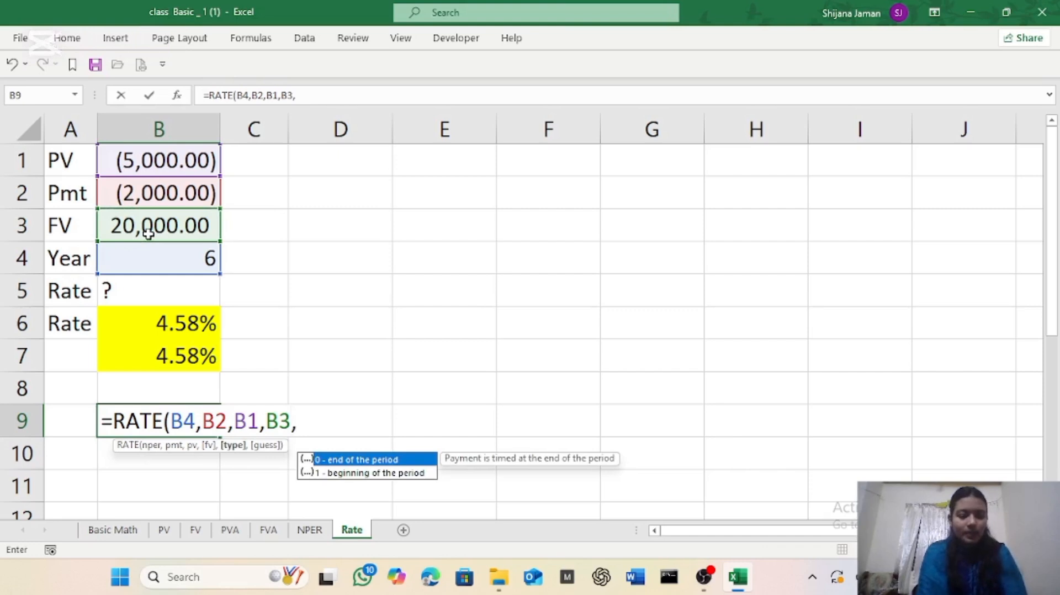
pyautogui.write('0)')
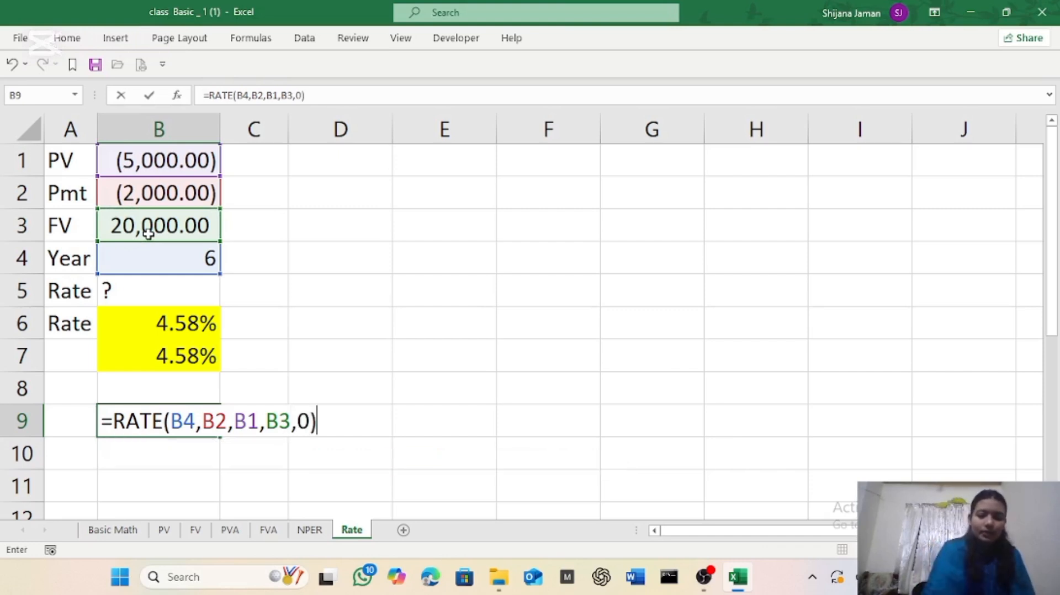
pyautogui.press('Return')
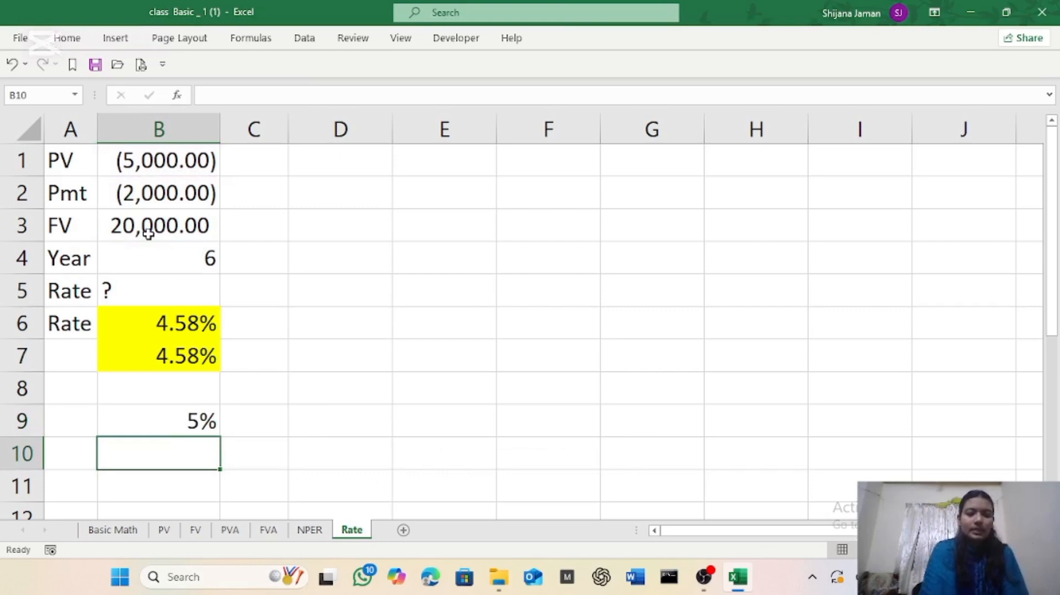
# Apply the Percentage number format to the RATE result in cell B9.
pyautogui.click(162, 412)
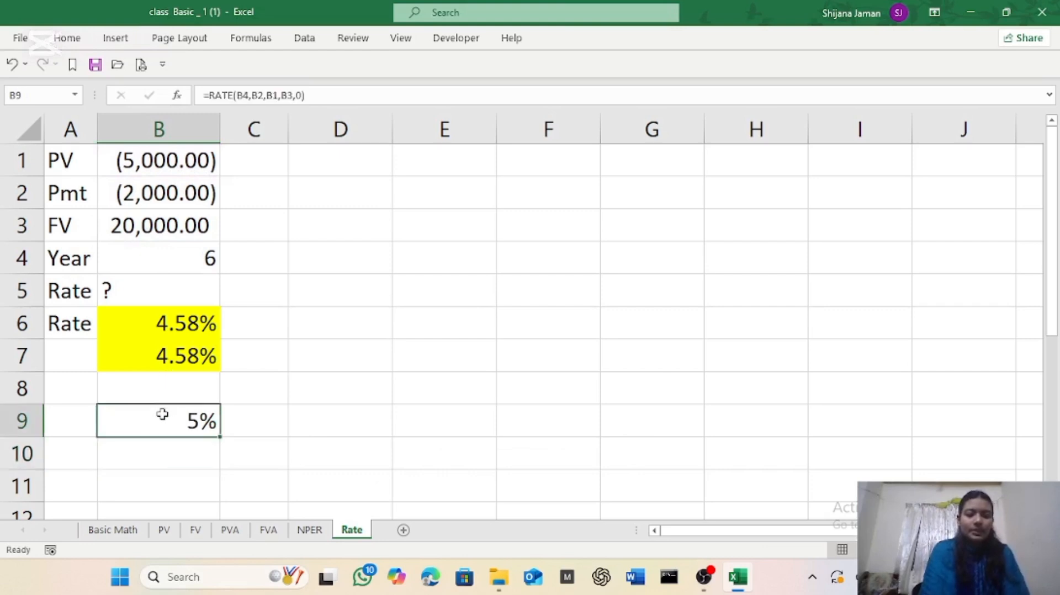
pyautogui.click(67, 38)
pyautogui.click(582, 69)
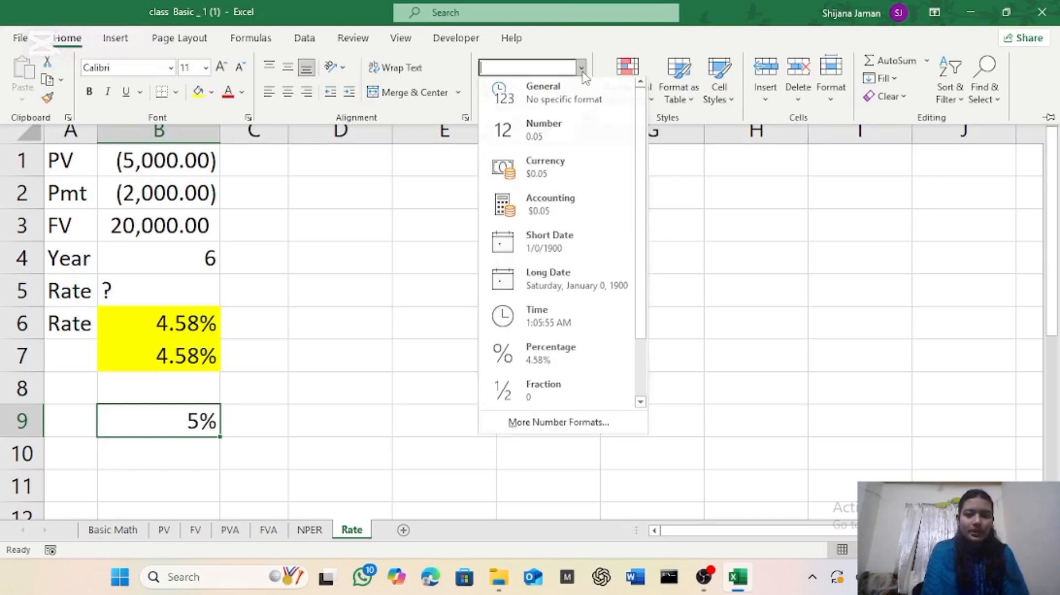
pyautogui.click(552, 358)
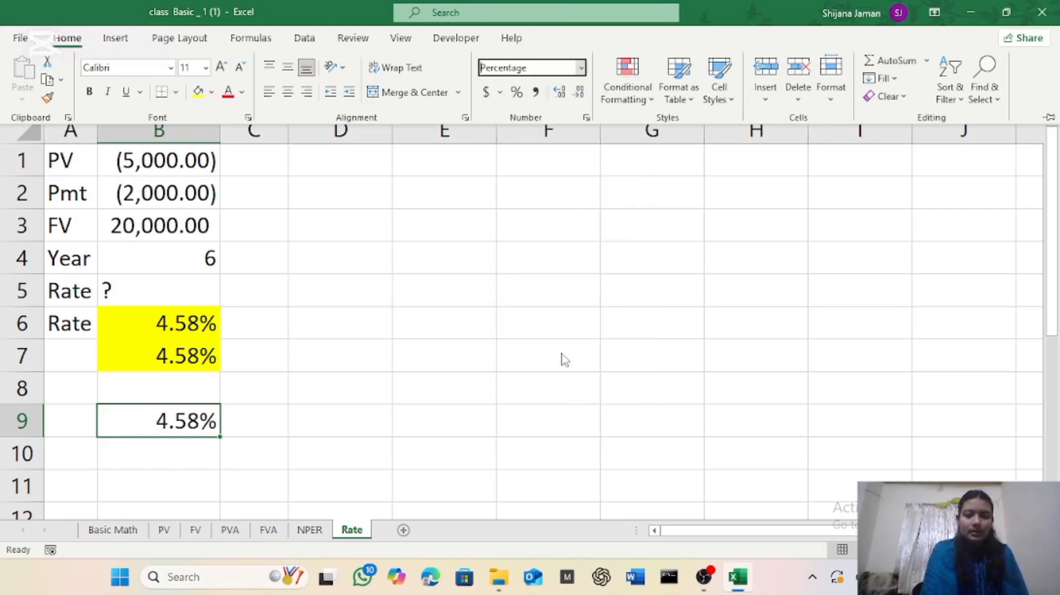